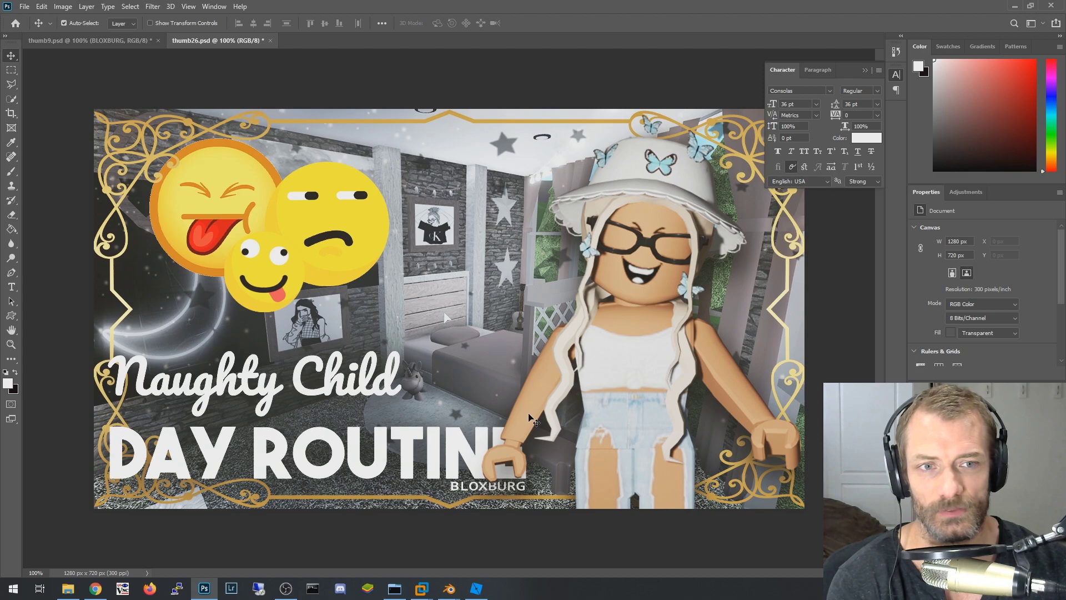
- Reposition the girl avatar on the first thumbnail and on the Quarantine Routine thumbnail
mouse_move(652, 349)
left_mouse_down()
mouse_move(576, 352)
mouse_move(635, 347)
left_mouse_up()
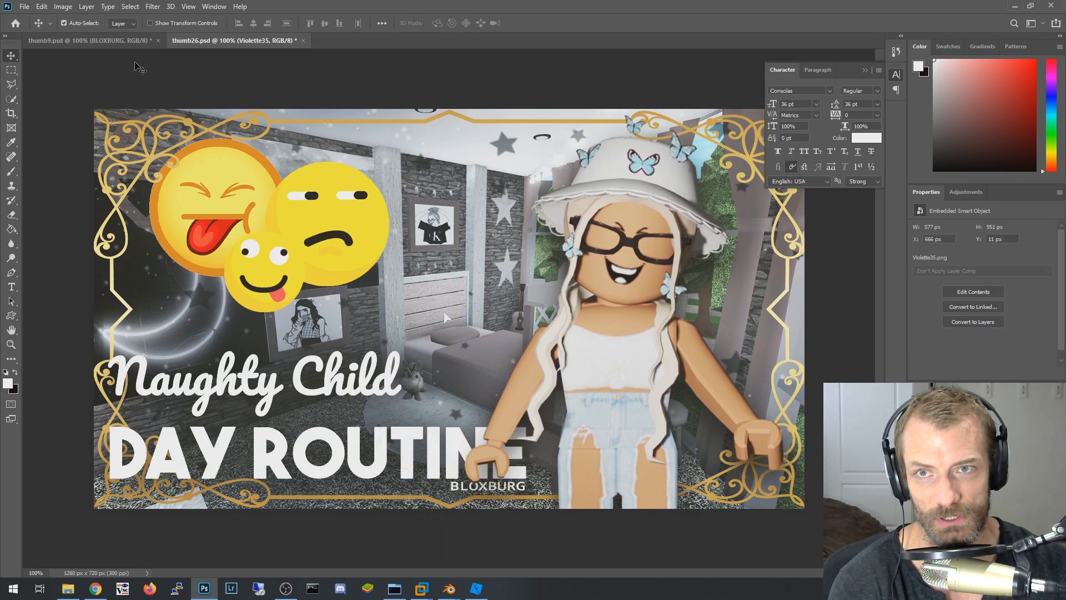
left_click(78, 42)
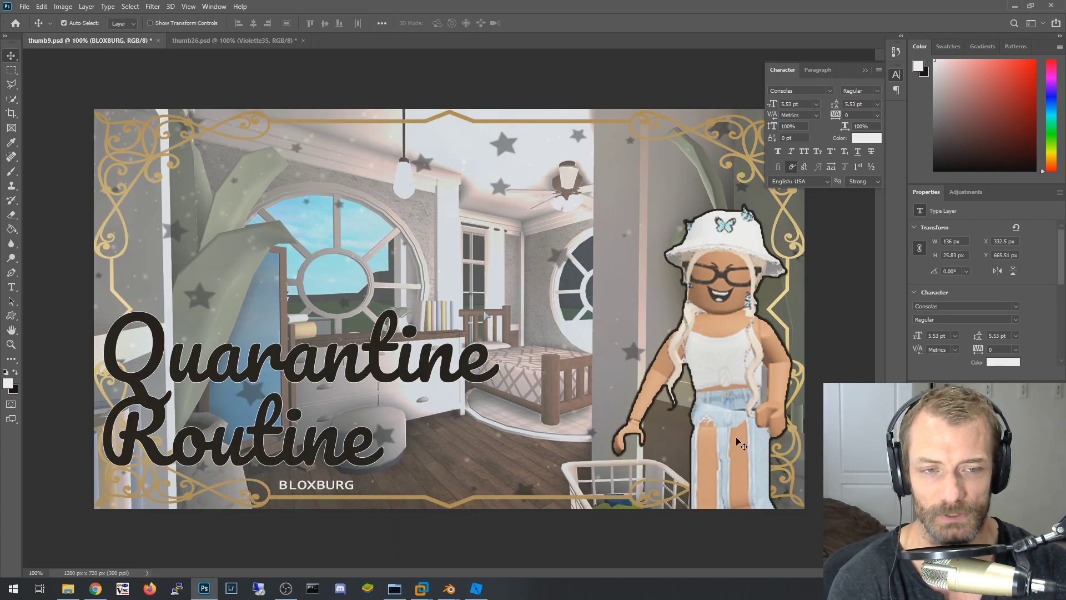
left_click_drag(754, 389, 669, 340)
left_click_drag(644, 261, 684, 275)
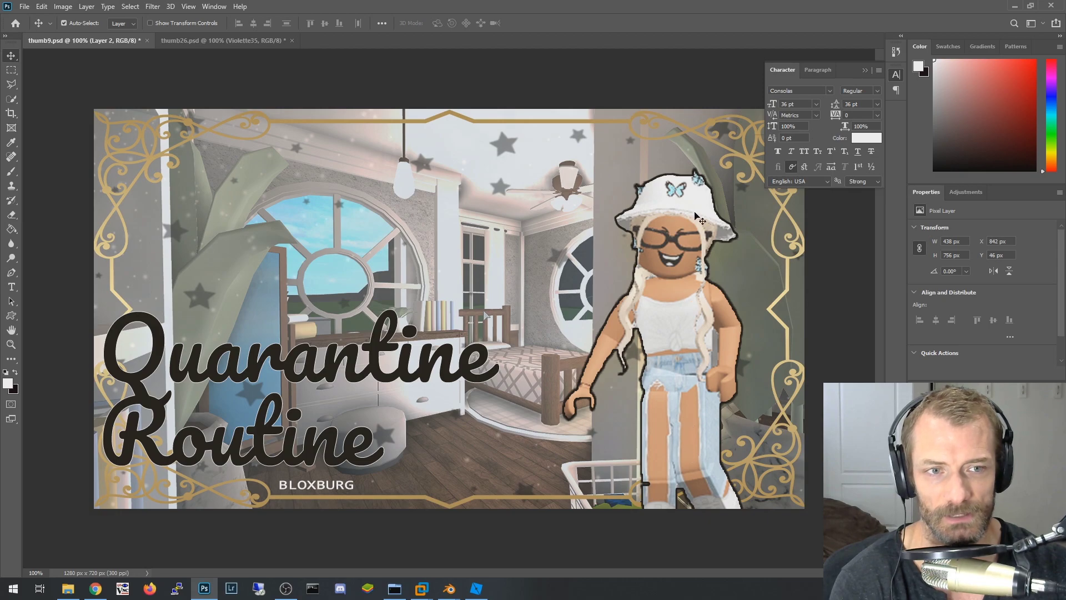
left_click_drag(692, 342, 698, 364)
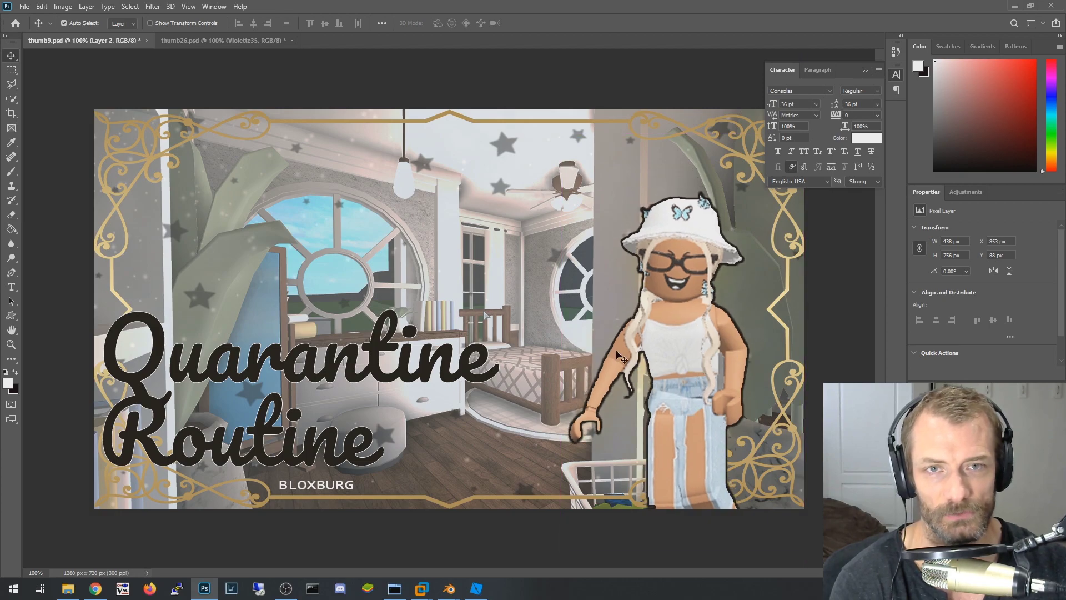
- Raise the girl avatar slightly on the Naughty Child Day Routine thumbnail, then switch to Roblox Studio
left_click(216, 42)
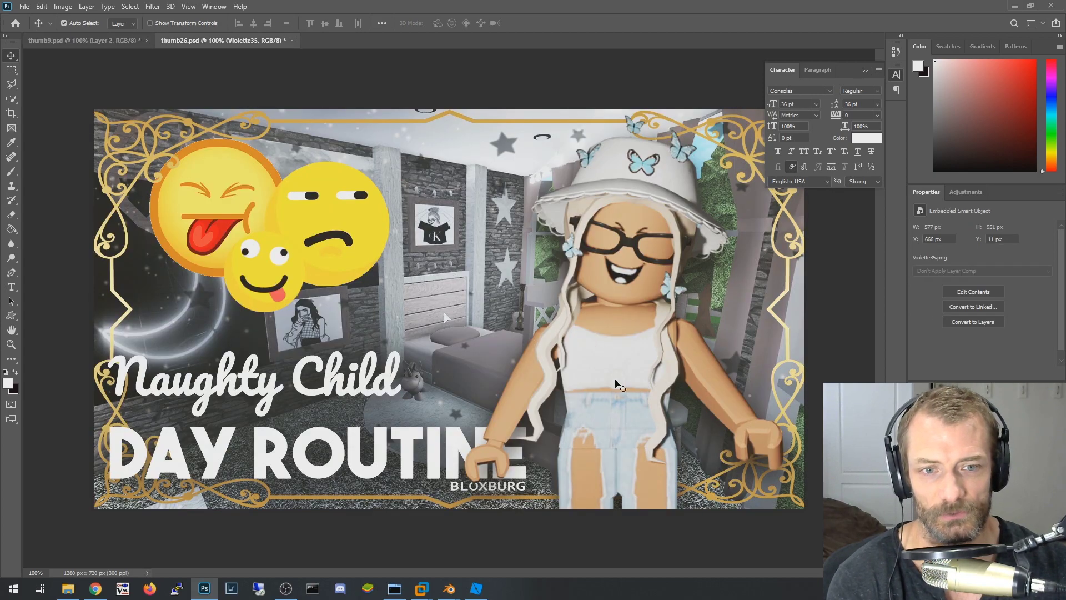
left_click_drag(618, 386, 606, 374)
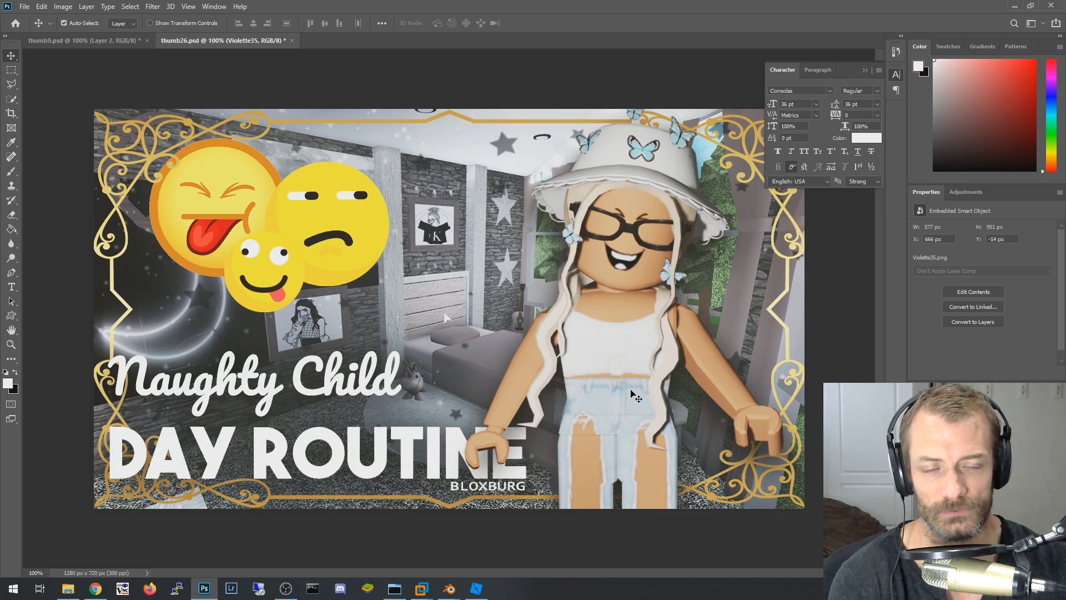
mouse_move(619, 382)
left_mouse_down()
mouse_move(627, 367)
mouse_move(623, 430)
mouse_move(632, 358)
mouse_move(597, 385)
mouse_move(611, 365)
mouse_move(618, 392)
mouse_move(610, 375)
left_mouse_up()
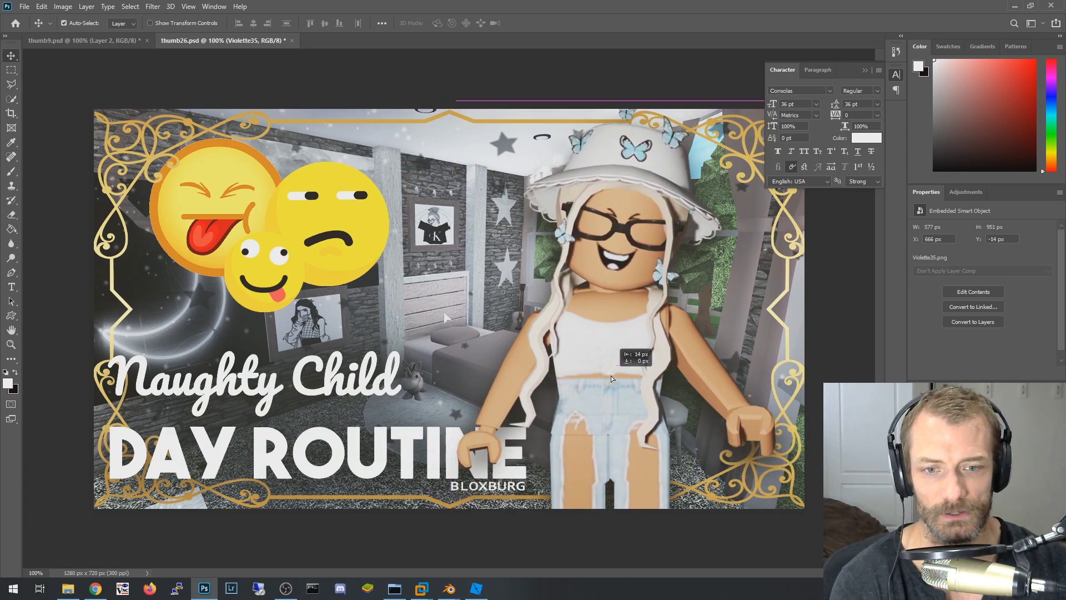
left_click(477, 590)
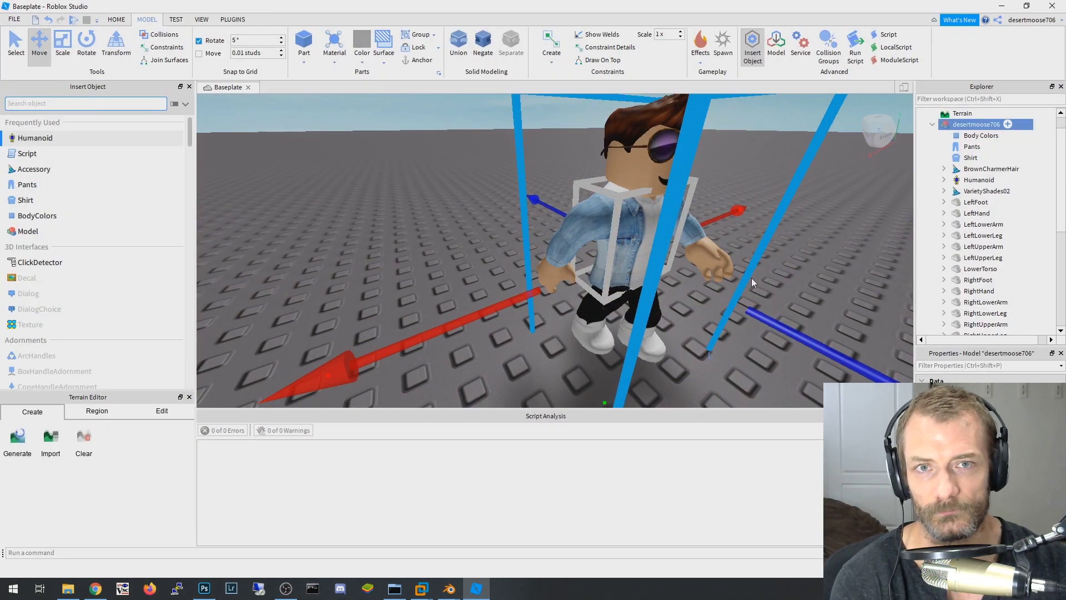
- Create a new, empty Baseplate place from the File menu
left_click(14, 19)
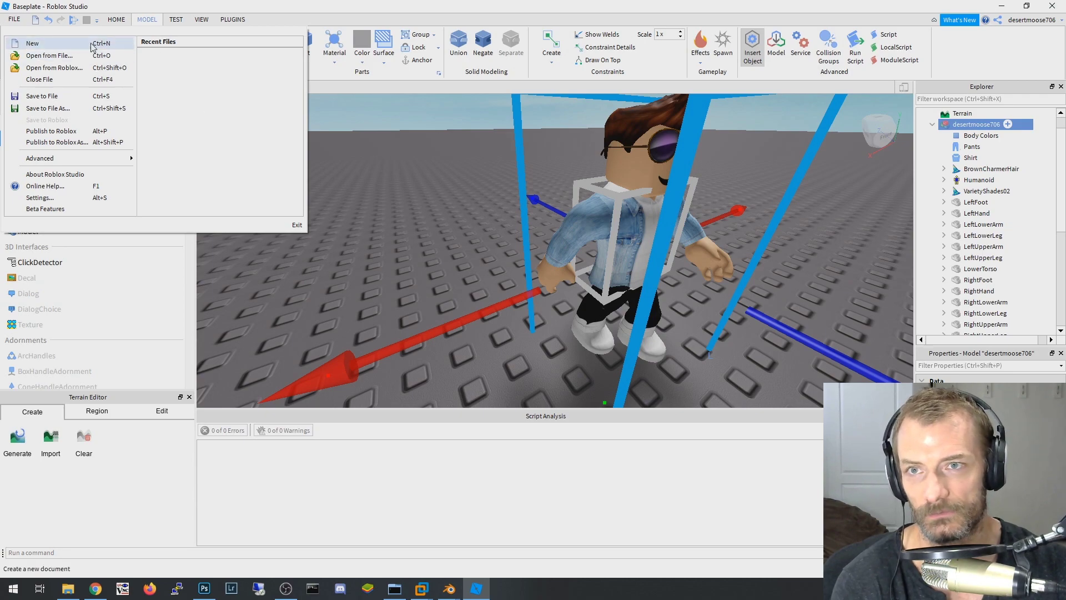
left_click(32, 43)
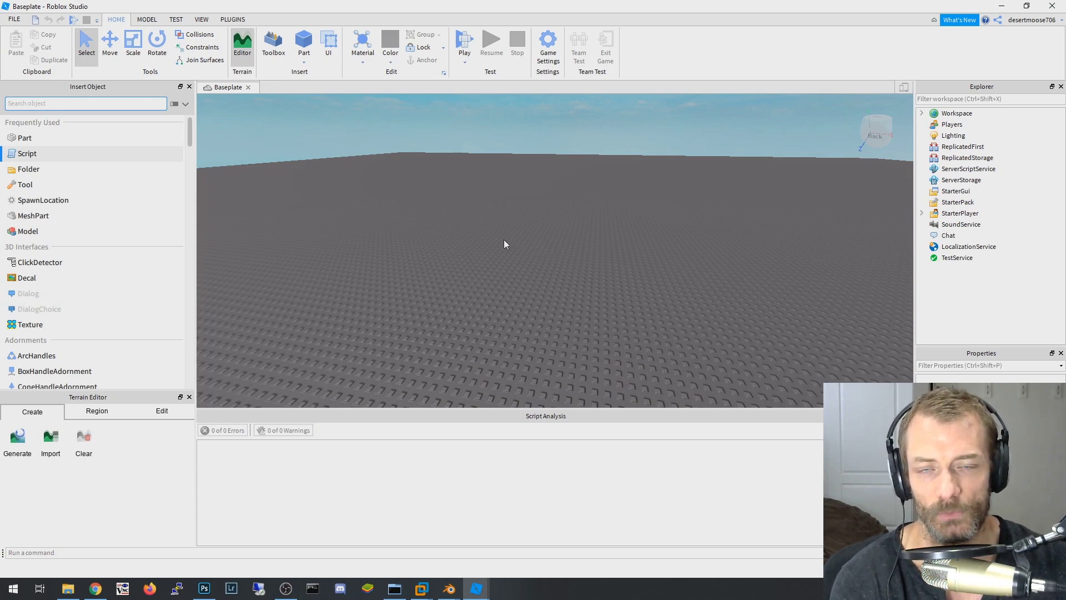
- Open Manage Plugins and dismiss the notice that plugins have moved
left_click(234, 21)
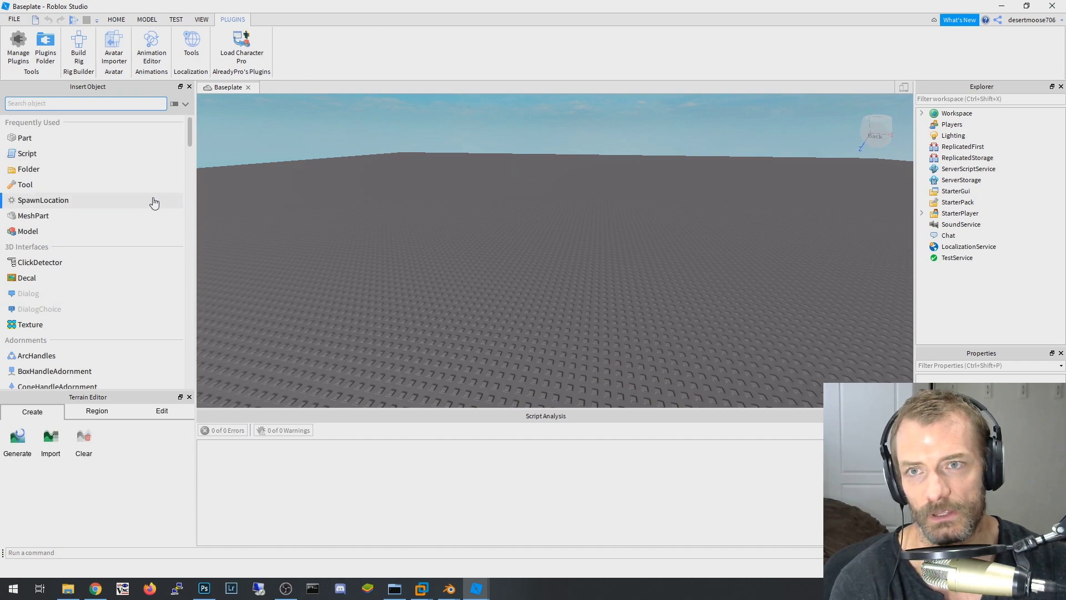
left_click(29, 46)
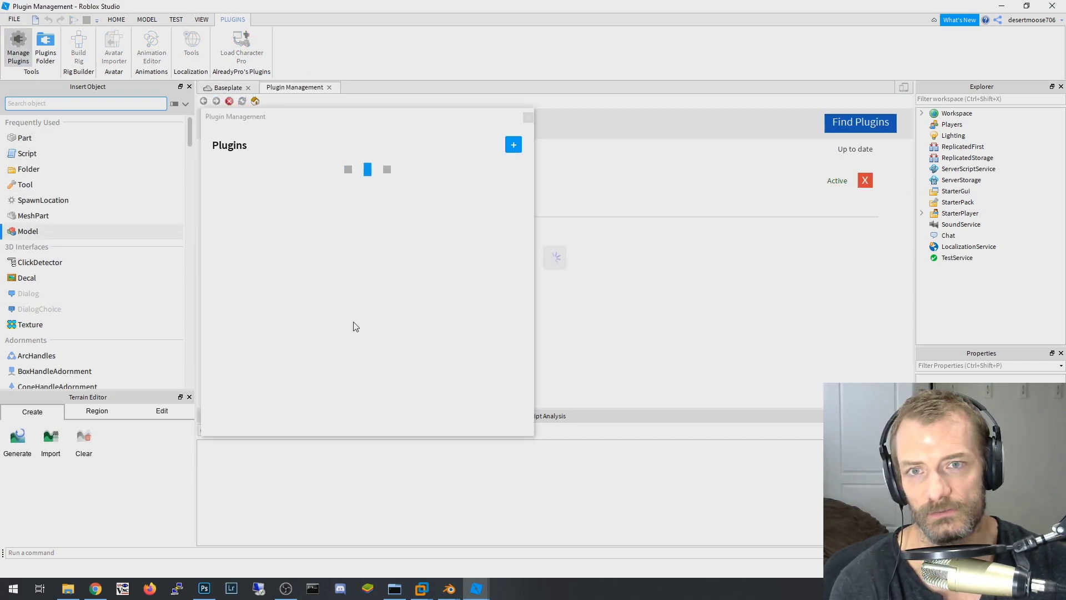
left_click_drag(266, 119, 685, 219)
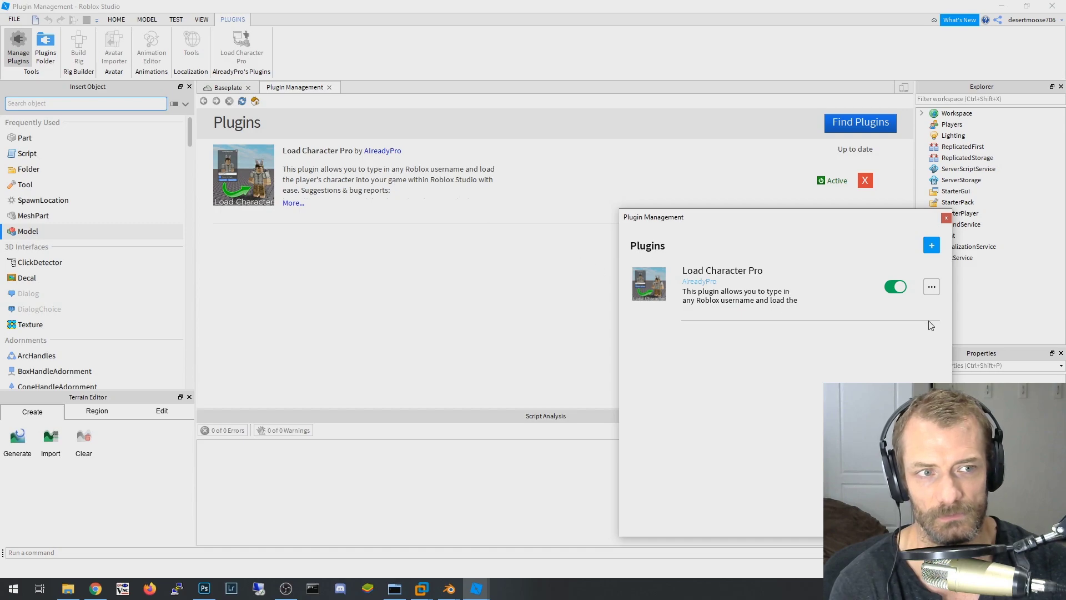
left_click(932, 246)
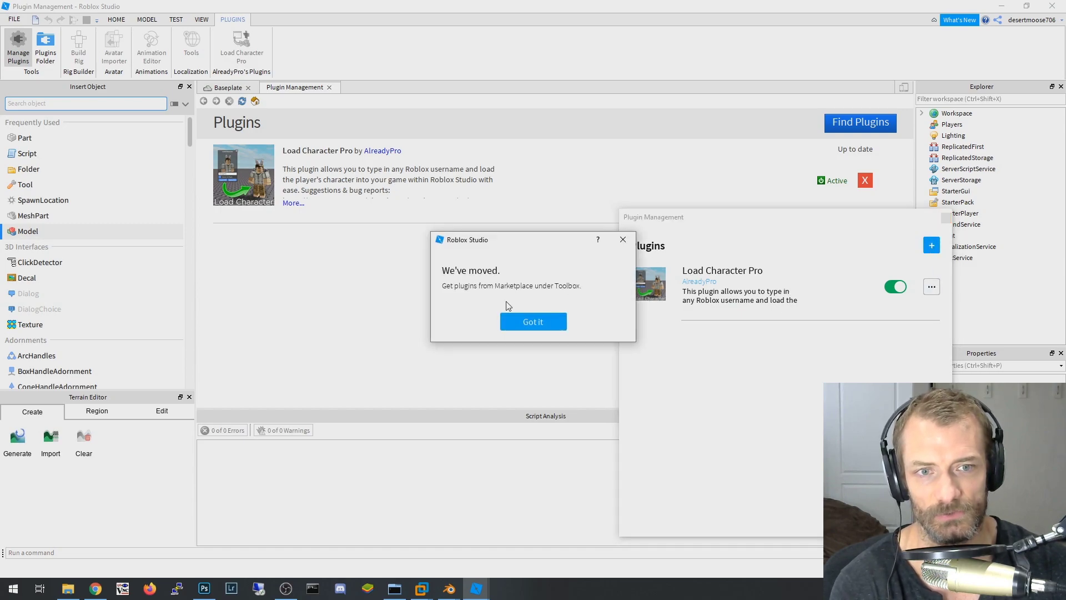
left_click(536, 320)
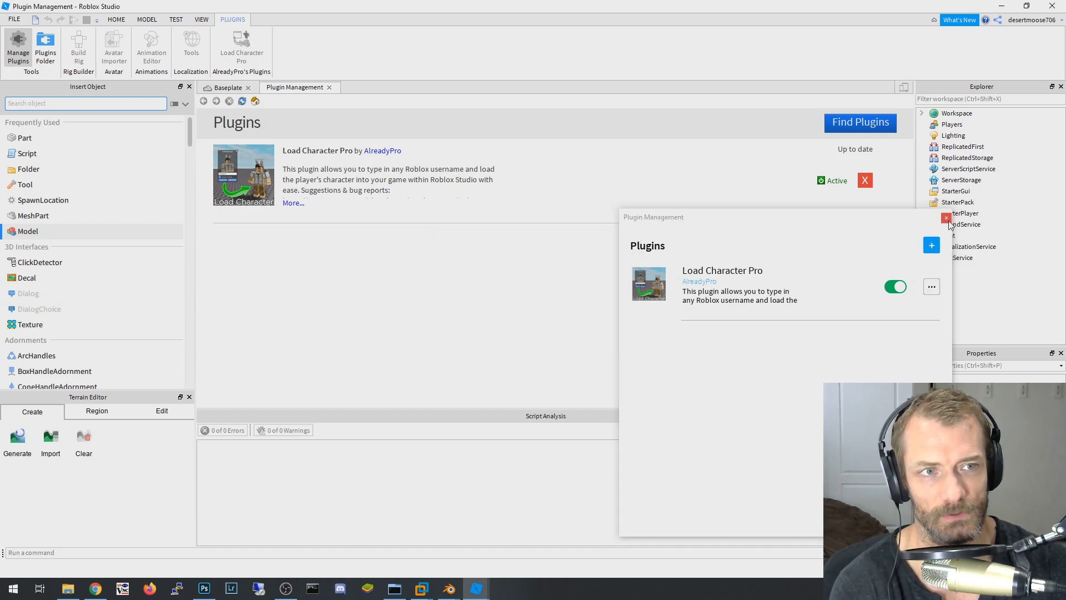
left_click(946, 218)
- Search the Library for 'alreadypro' plugins, browse the results, then close Plugin Management
left_click(861, 124)
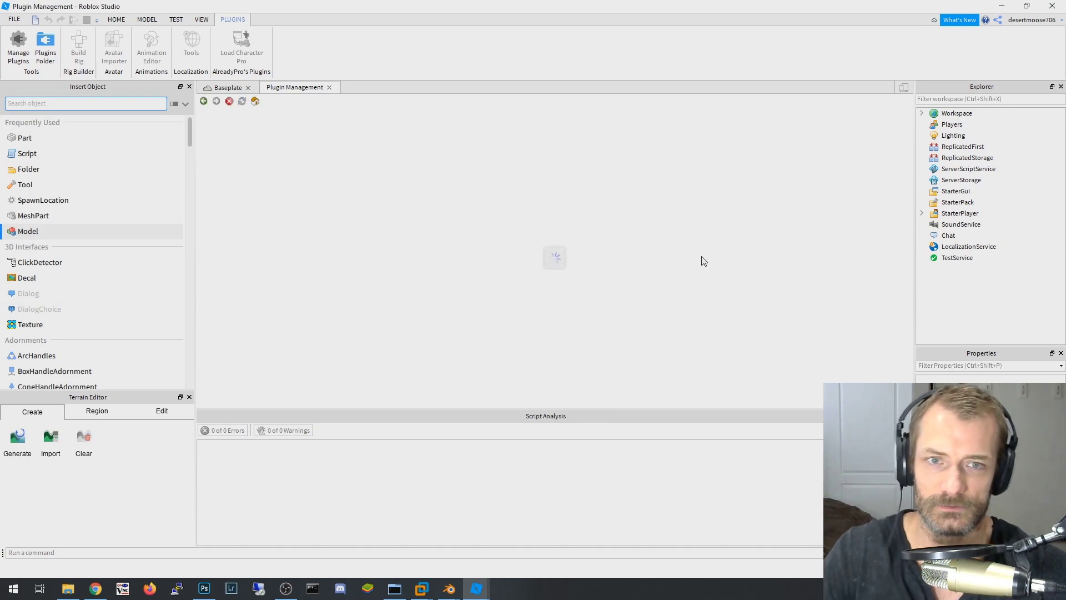
left_click(579, 251)
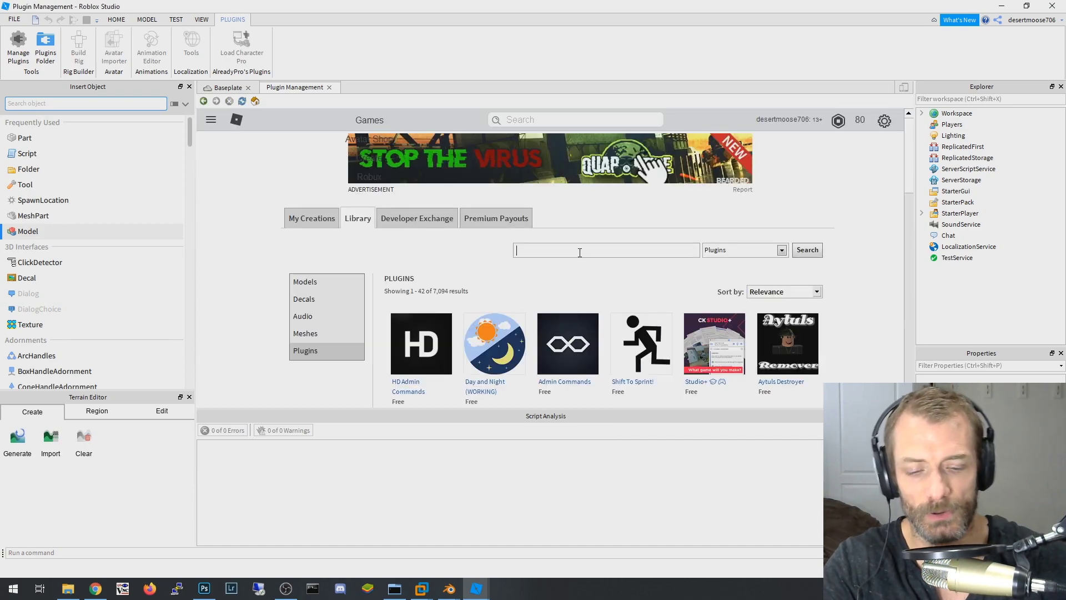
type("alreadypro")
key("Return")
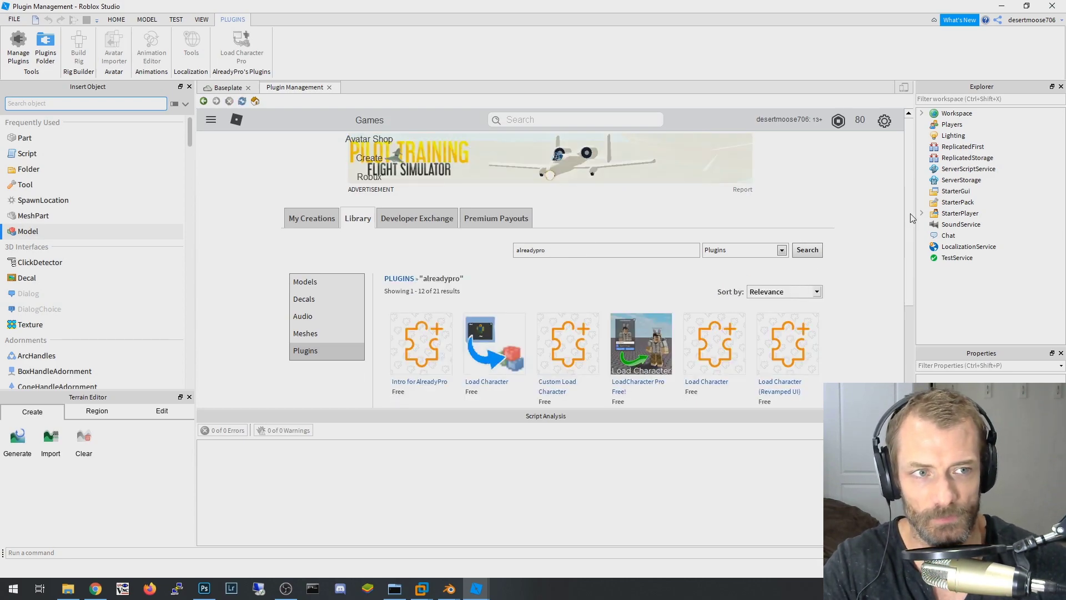
scroll(910, 255, "down", 3)
scroll(689, 369, "down", 1)
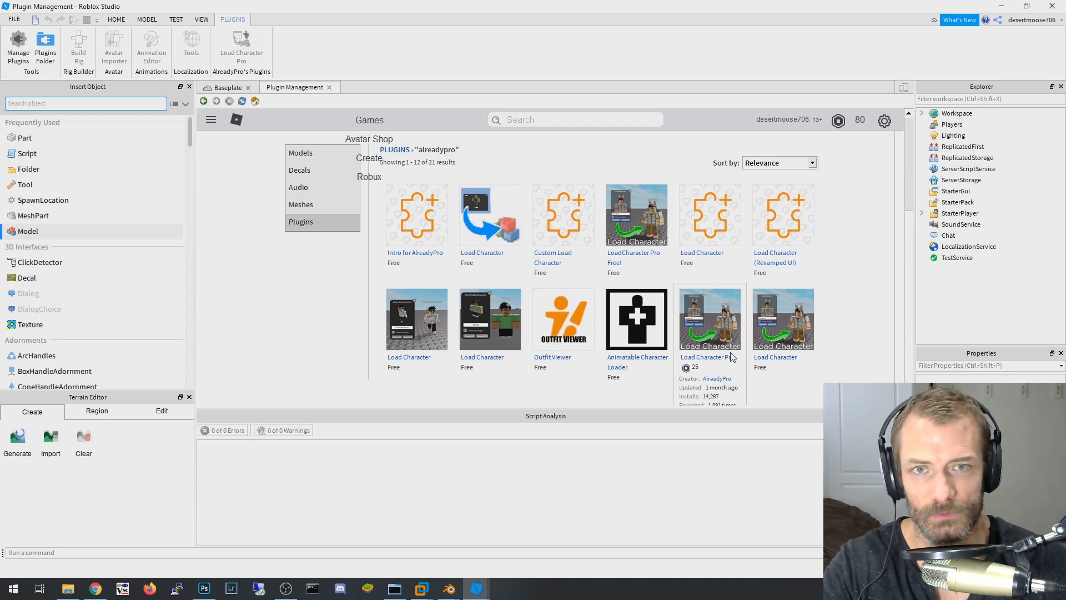
left_click(330, 88)
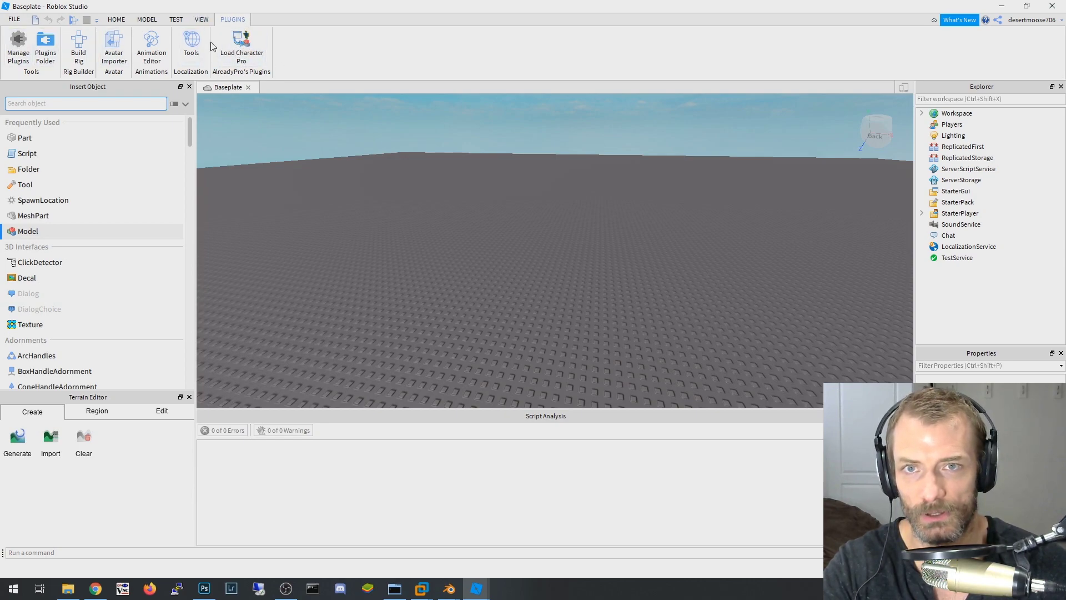
- Load the girl's and a second player's avatars as R15 characters with Load Character Pro
left_click(241, 56)
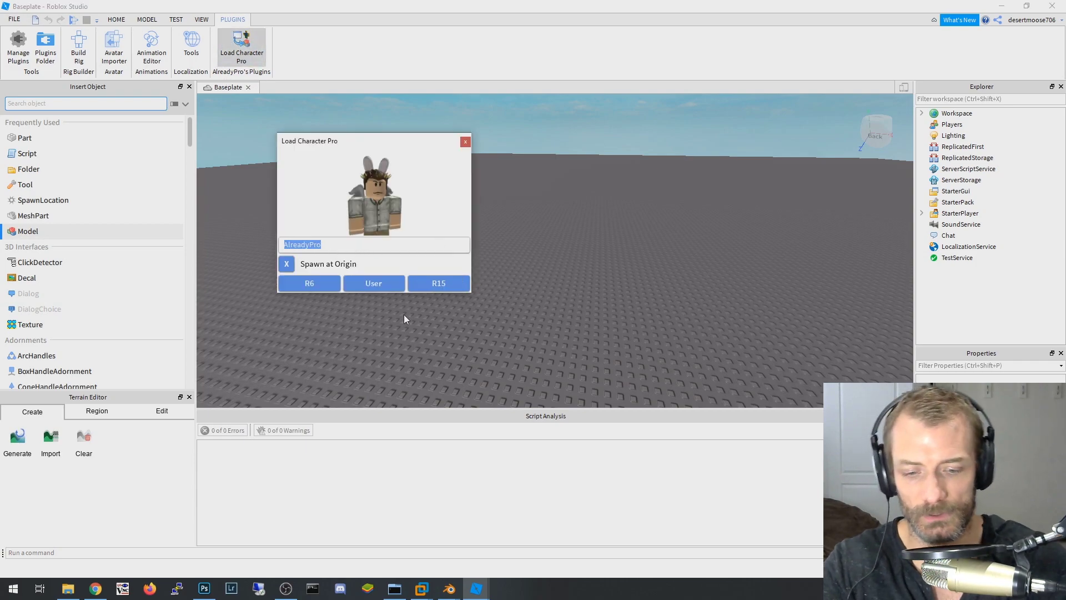
type("Violette35")
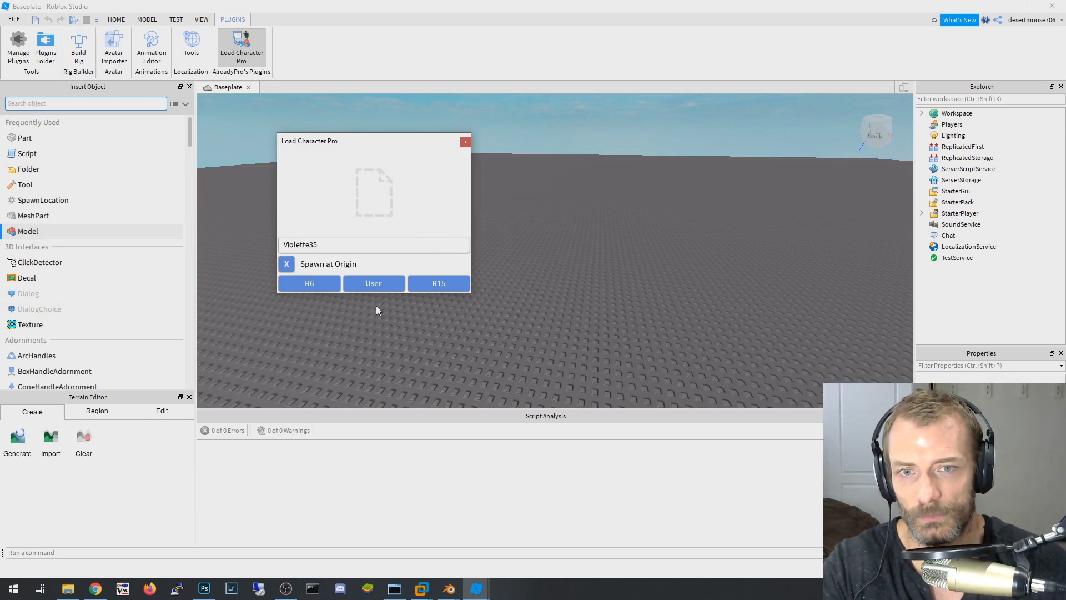
left_click_drag(351, 148, 725, 153)
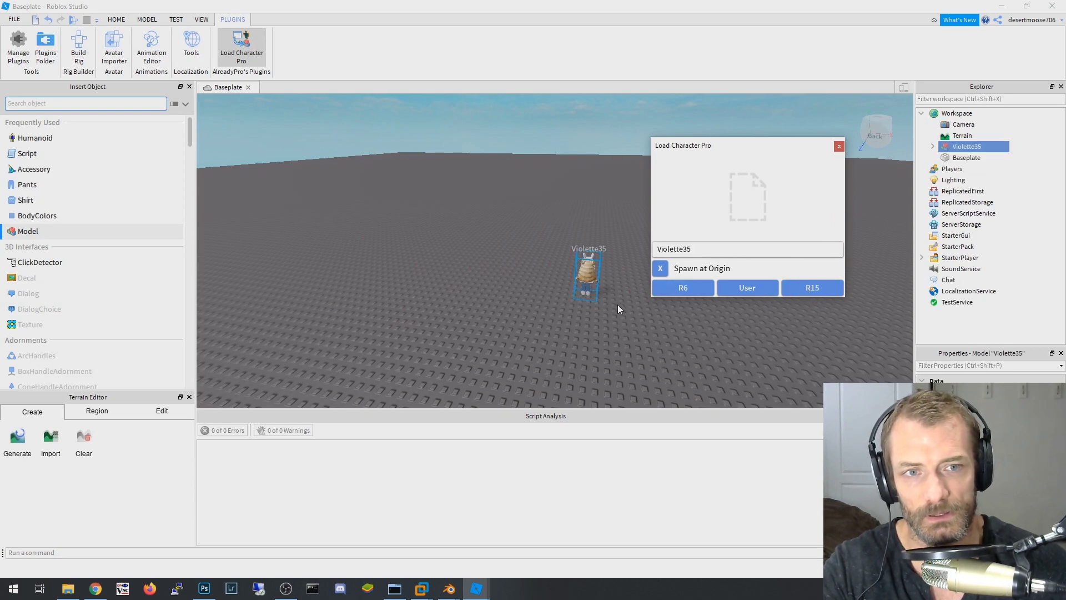
double_click(747, 251)
type("desertmoose706")
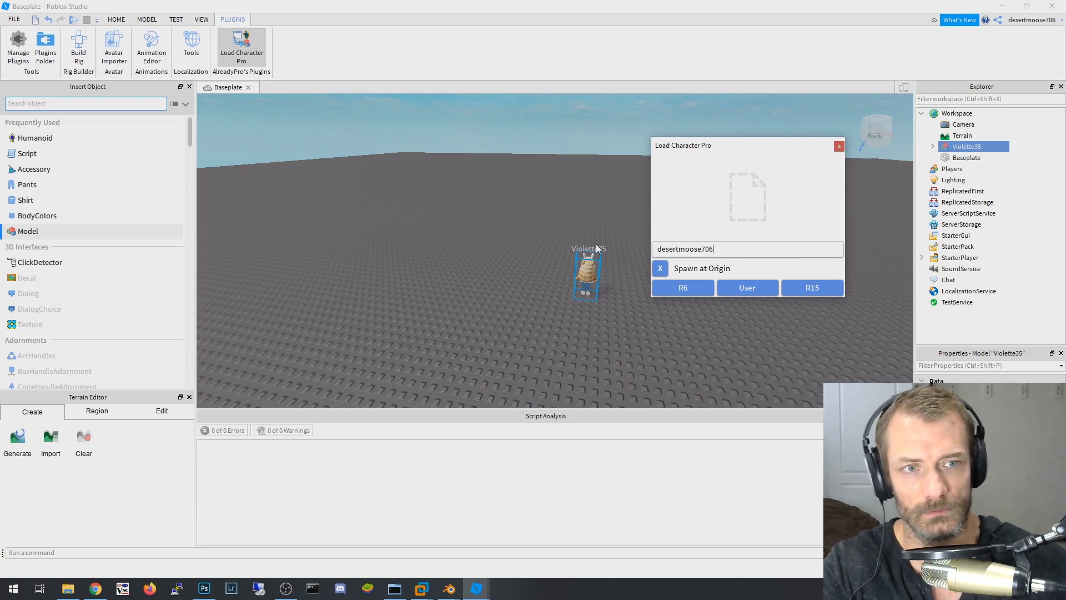
left_click(814, 288)
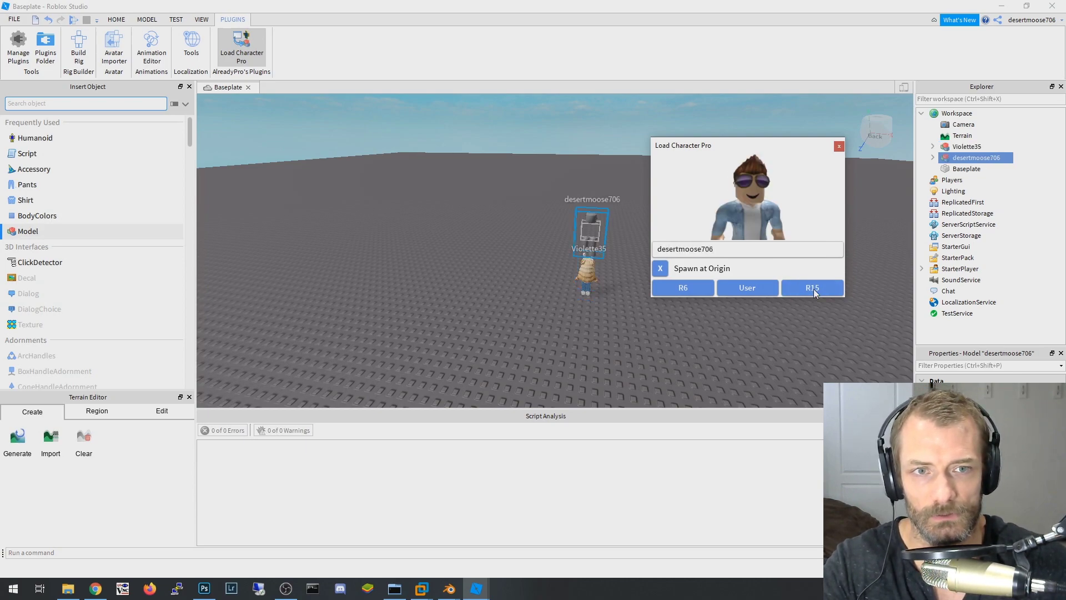
left_click(839, 146)
- Drag the second avatar beside the girl and frame both in the camera view
middle_click_drag(707, 263, 676, 275)
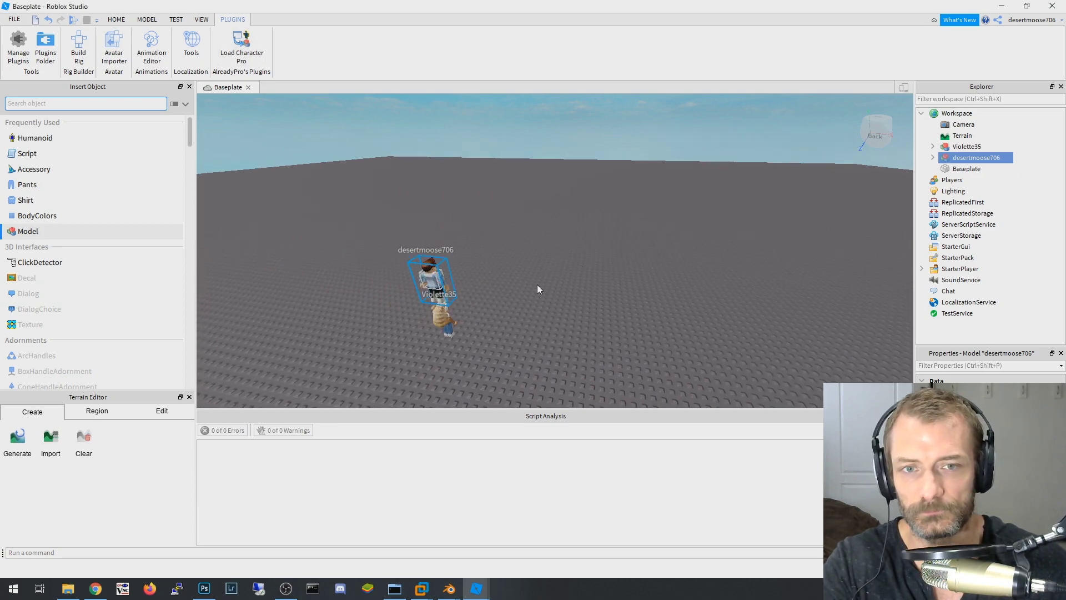
key("f")
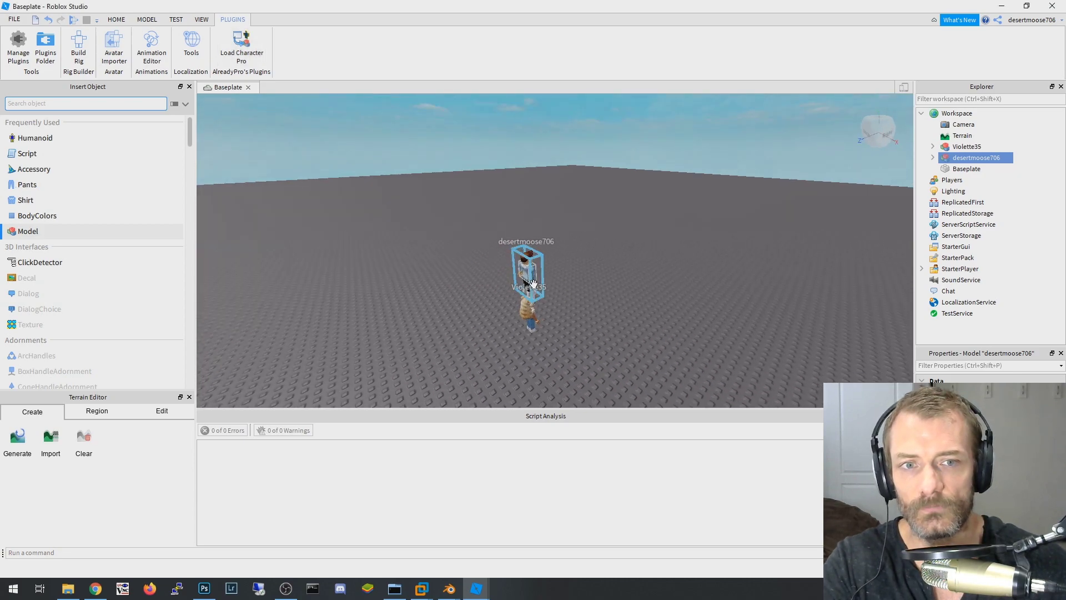
scroll(534, 284, "down", 3)
right_click_drag(534, 284, 535, 284)
scroll(534, 284, "up", 4)
scroll(534, 284, "down", 3)
scroll(534, 285, "up", 3)
left_click_drag(571, 248, 615, 370)
key("f")
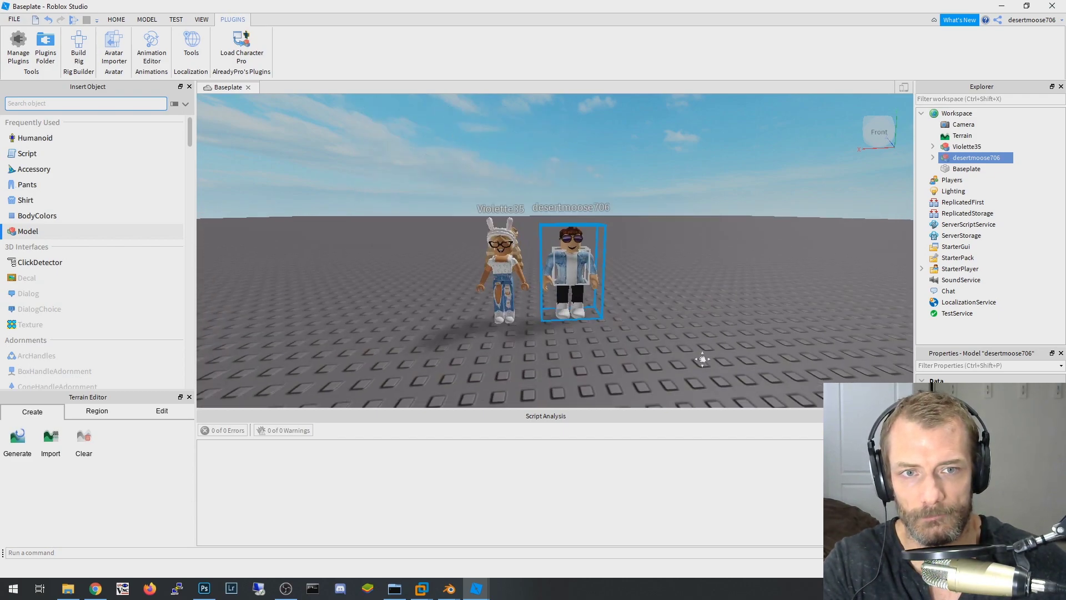
key("s")
key("w")
key("s")
key("a")
key("d")
scroll(628, 358, "down", 2)
scroll(628, 358, "up", 2)
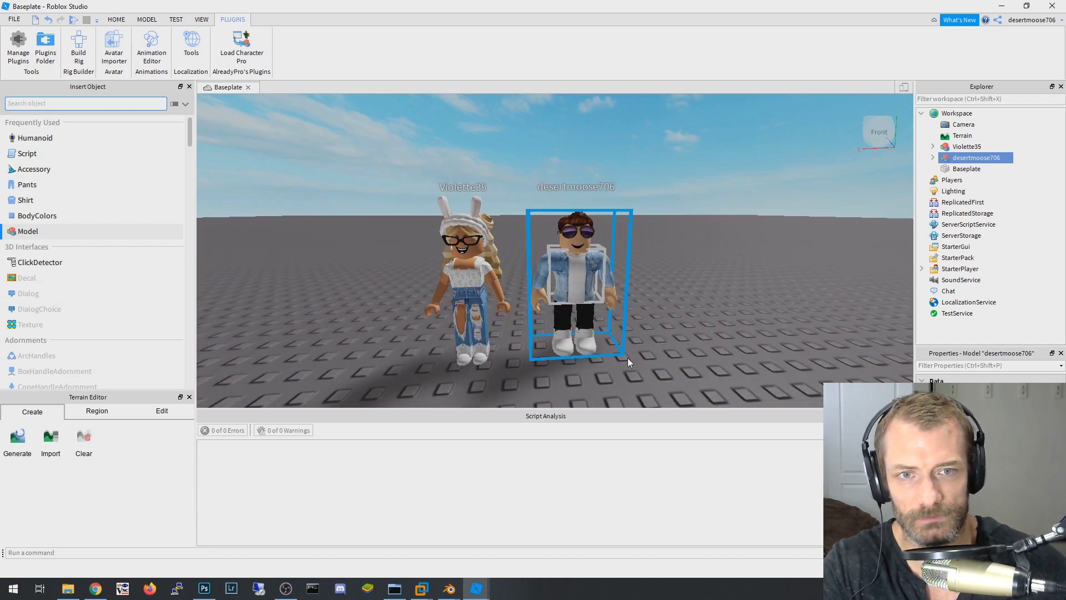
scroll(627, 358, "up", 2)
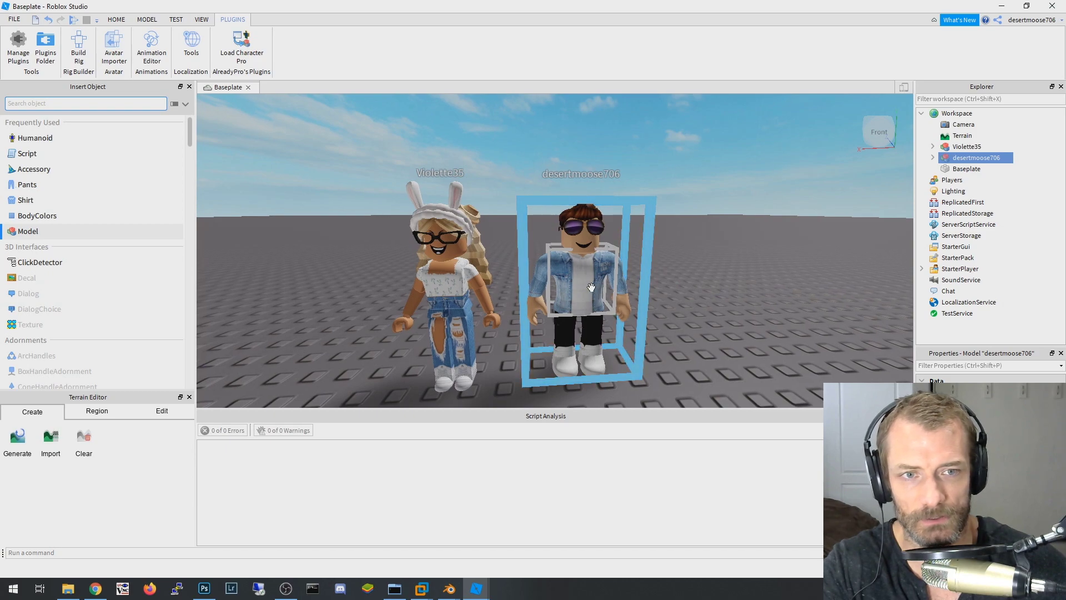
- Delete the second avatar and centre the view on the girl
right_click(967, 159)
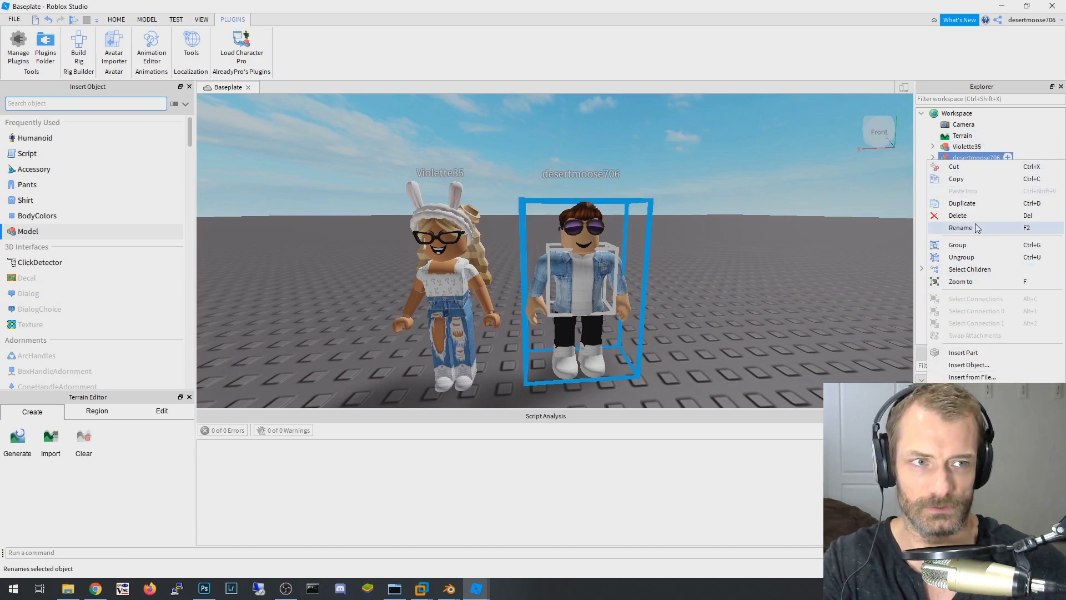
left_click(958, 223)
middle_click_drag(538, 329, 575, 333)
middle_click_drag(576, 329, 587, 328)
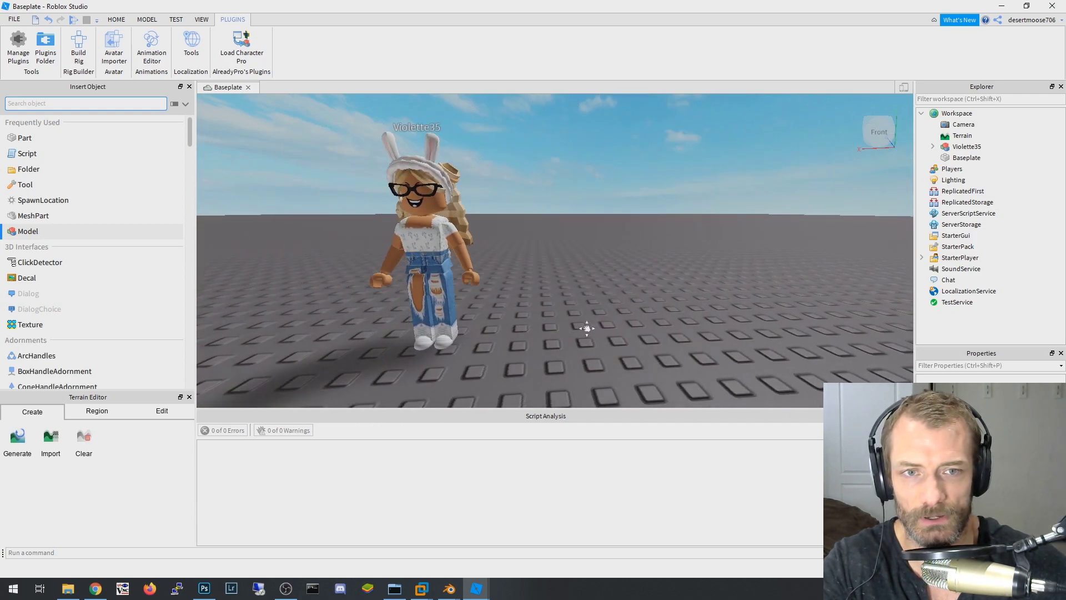
right_click_drag(555, 285, 555, 284)
scroll(556, 284, "up", 3)
scroll(555, 284, "down", 3)
scroll(556, 284, "down", 3)
scroll(556, 285, "up", 4)
scroll(556, 284, "down", 4)
scroll(555, 284, "up", 3)
scroll(555, 284, "down", 3)
- Expand the girl's model in Explorer and select LeftUpperArm, LeftLowerArm and LeftHand
left_click(933, 147)
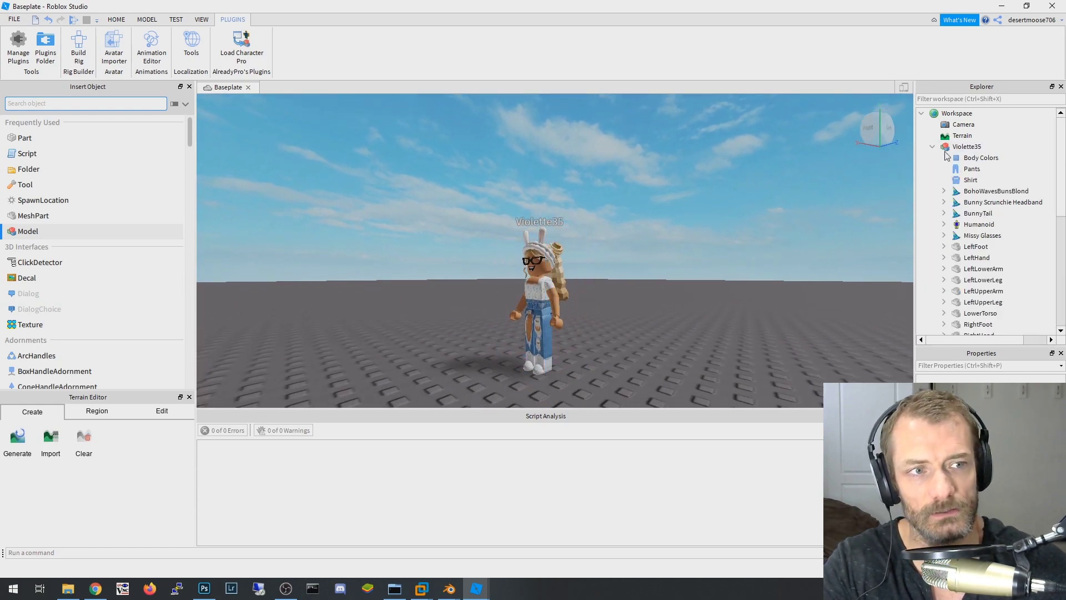
scroll(995, 238, "down", 3)
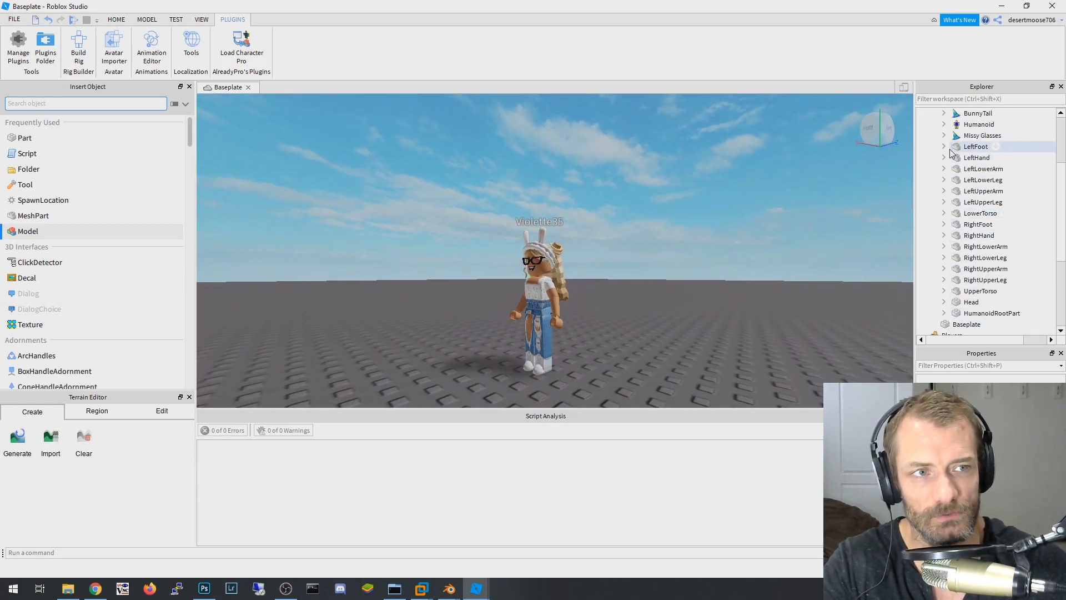
left_click(943, 147)
left_click(943, 147)
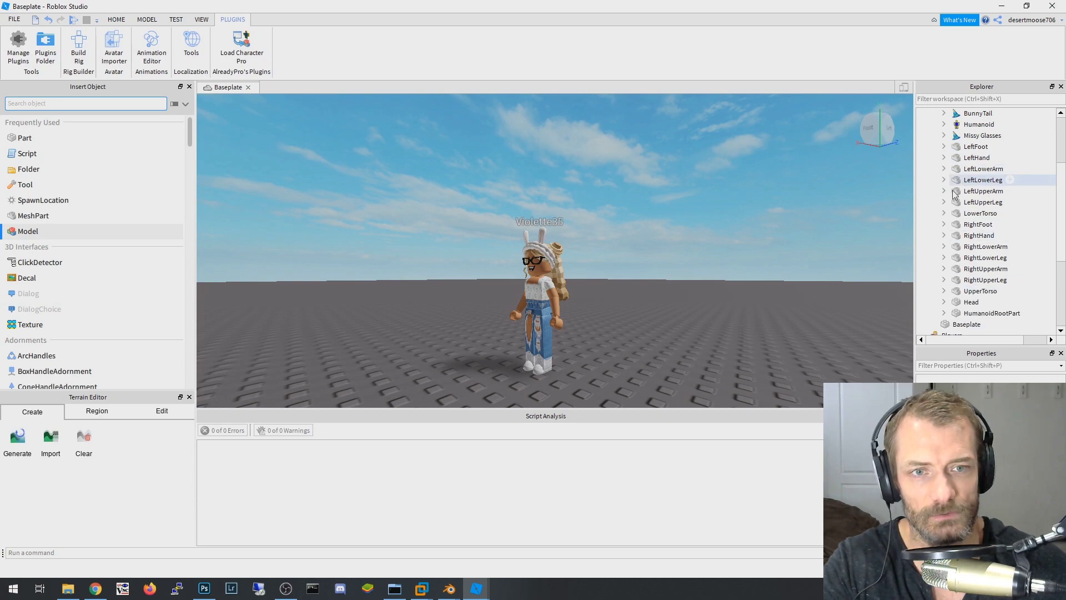
scroll(577, 345, "up", 5)
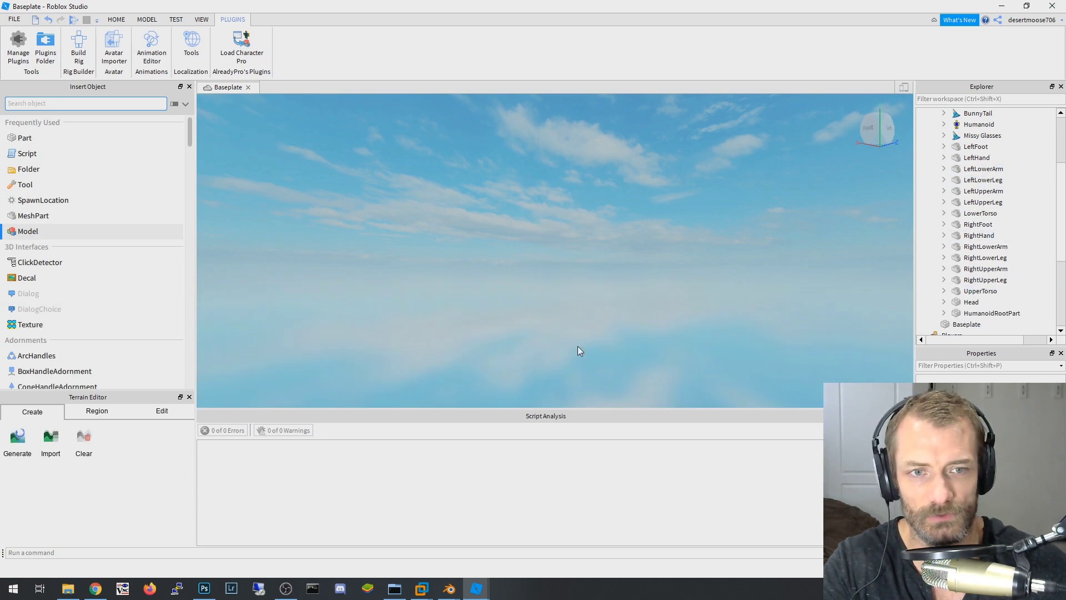
scroll(577, 344, "down", 5)
scroll(577, 344, "up", 4)
scroll(577, 345, "down", 2)
scroll(578, 344, "up", 2)
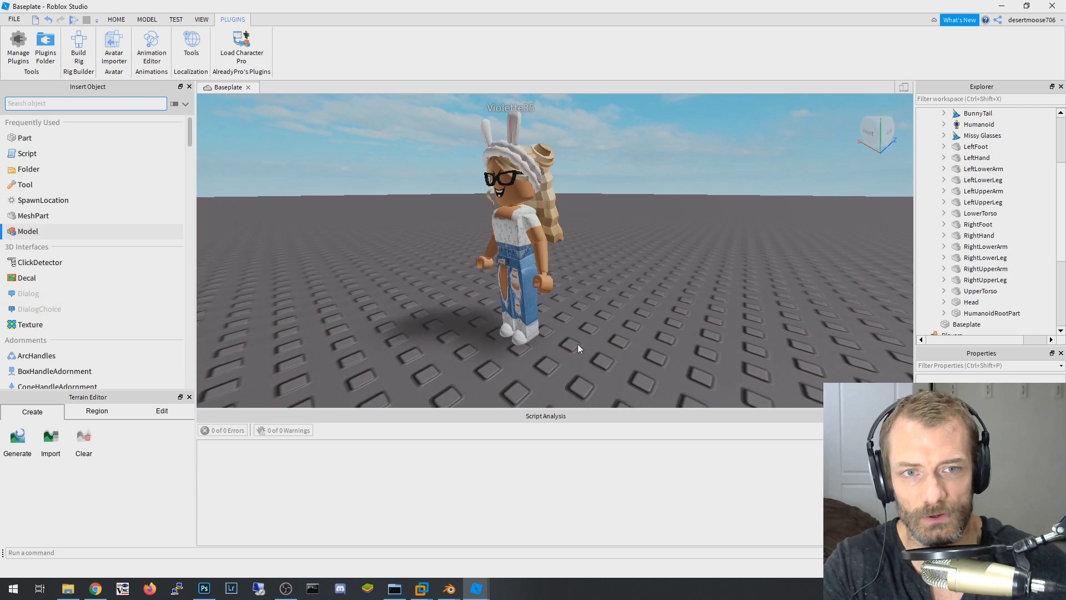
left_click(985, 193)
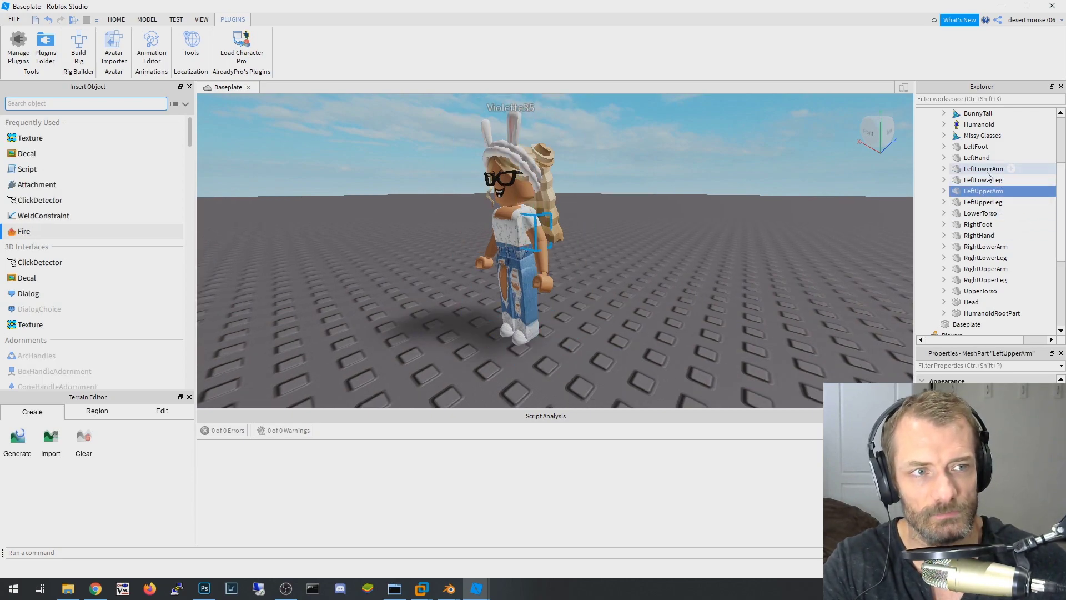
left_click(973, 158, "ctrl")
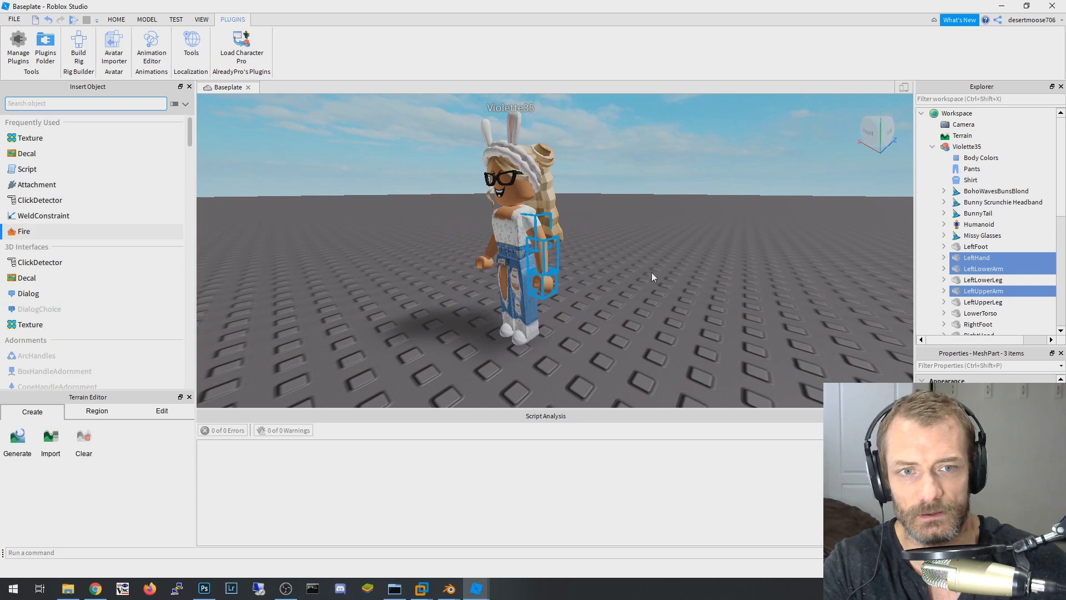
right_click_drag(578, 251, 576, 248)
scroll(671, 285, "up", 3)
scroll(627, 283, "down", 3)
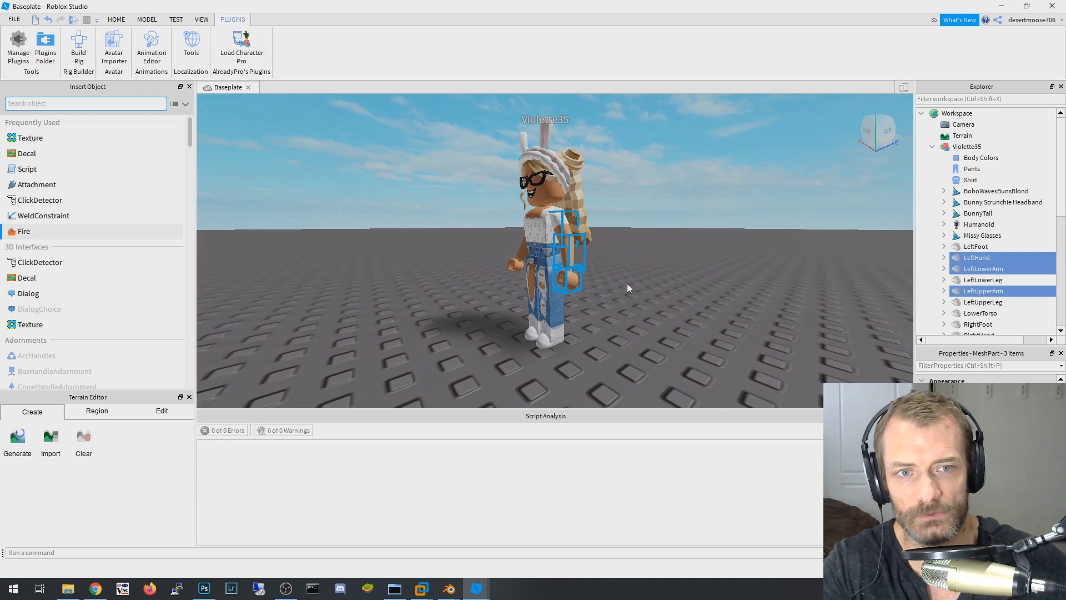
left_click(124, 22)
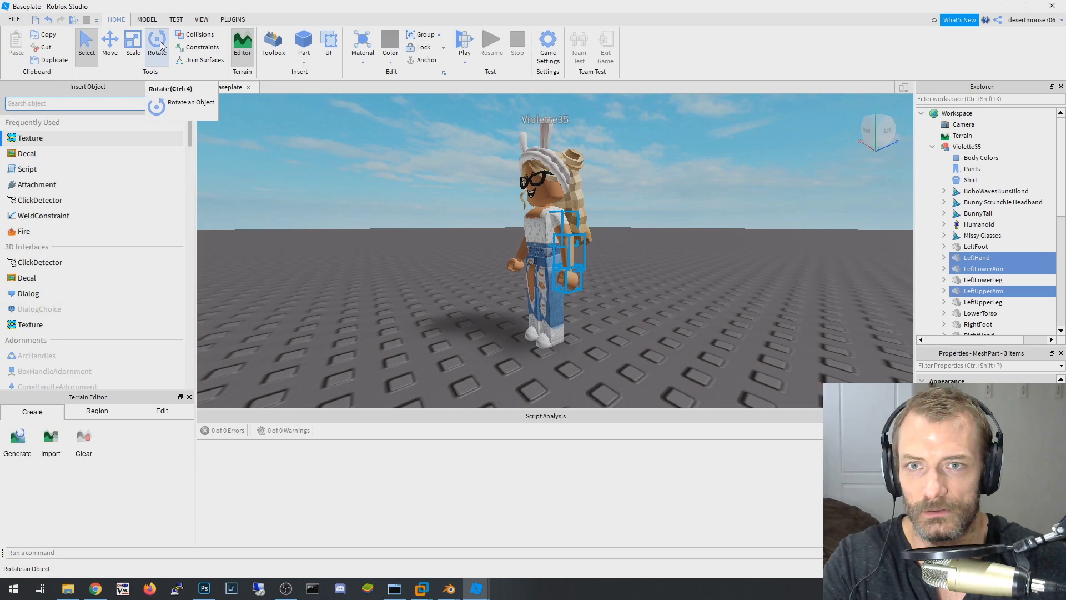
- Rotate the selected left arm on the red ring, then nudge it sideways and up
left_click(157, 45)
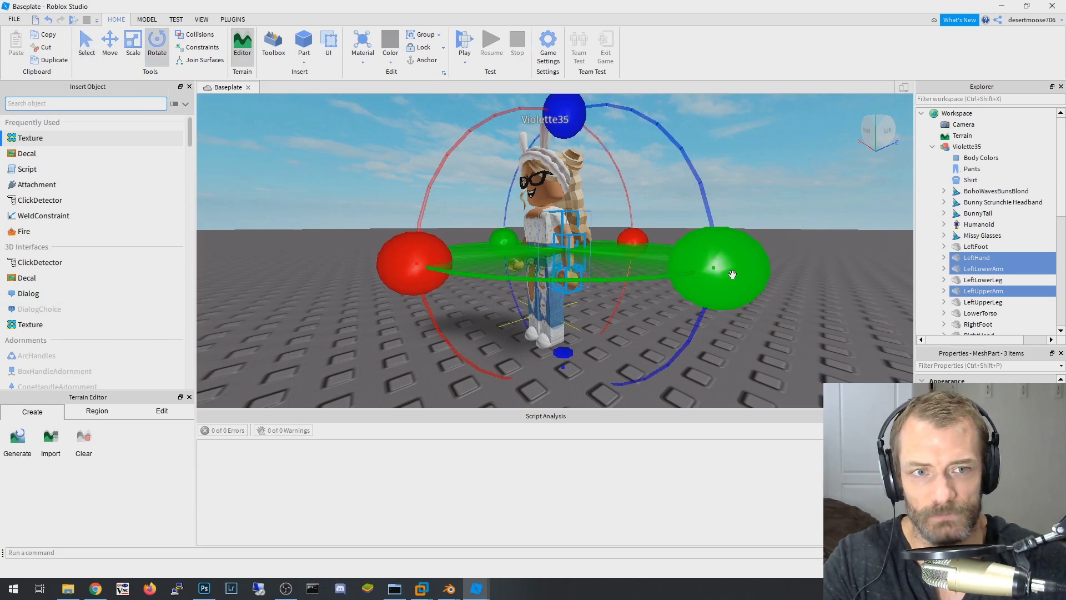
left_click_drag(633, 242, 636, 293)
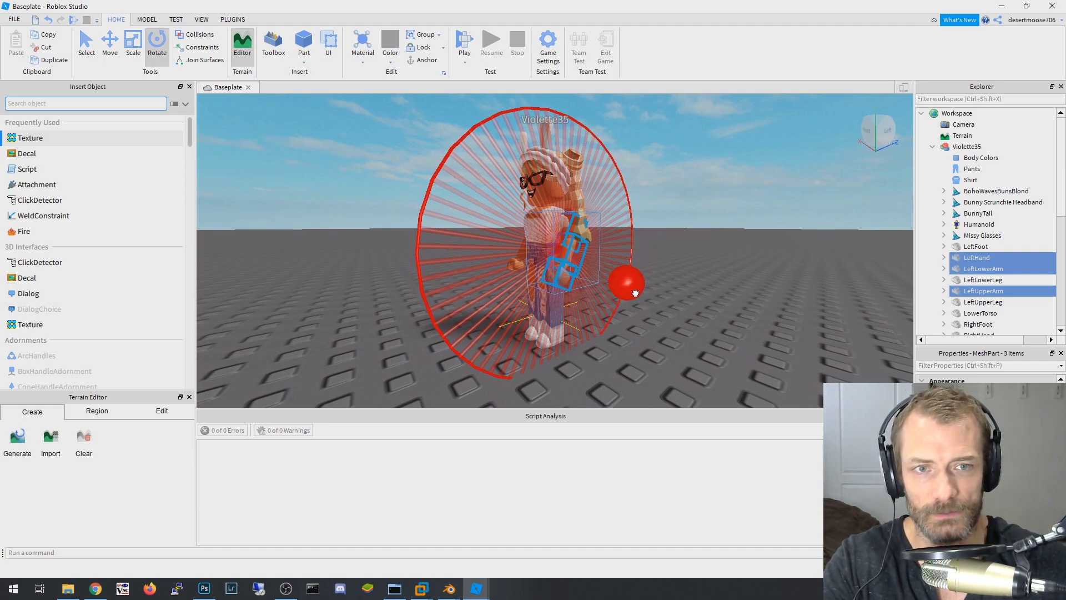
left_click_drag(635, 295, 636, 299)
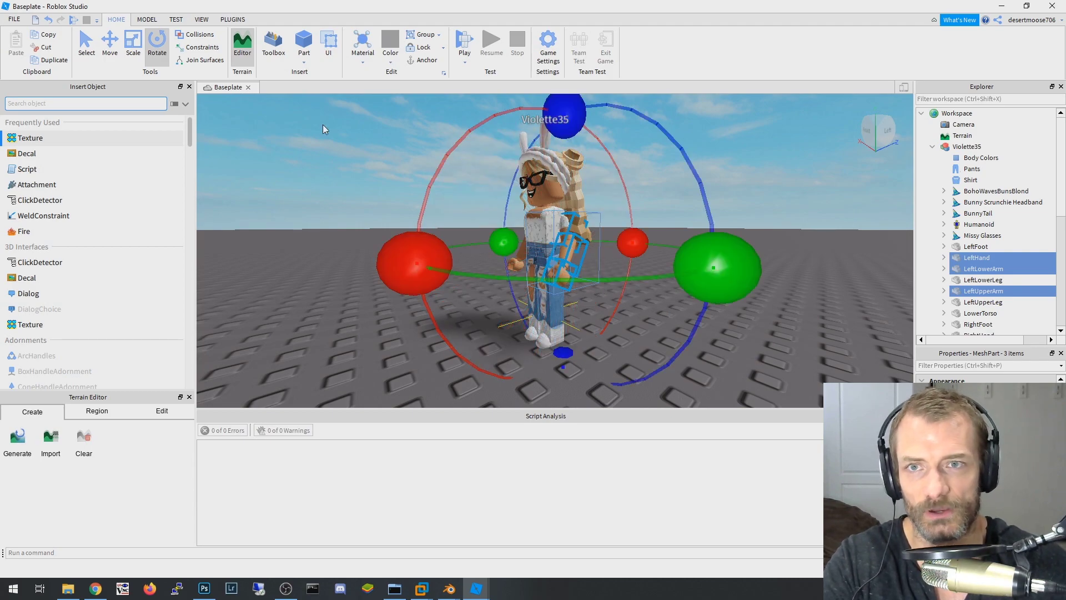
left_click(115, 47)
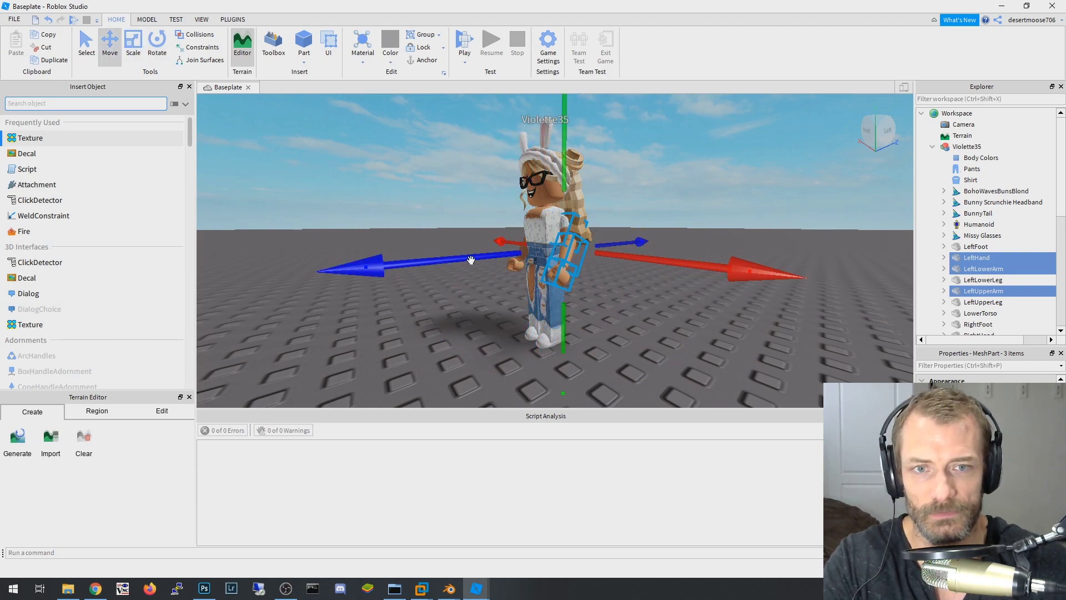
left_click_drag(393, 266, 374, 268)
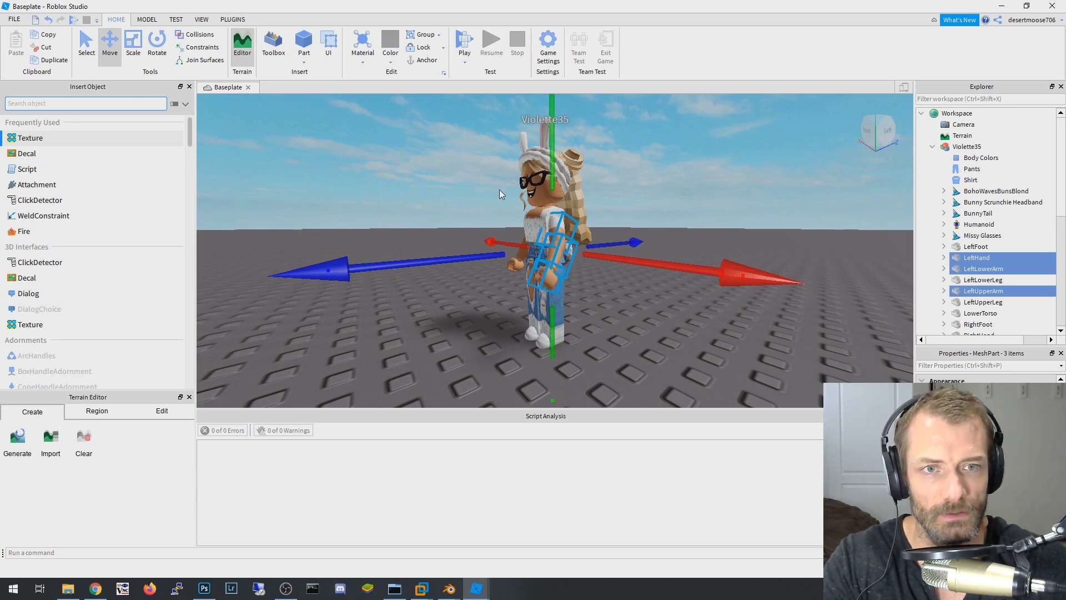
left_click_drag(550, 160, 550, 156)
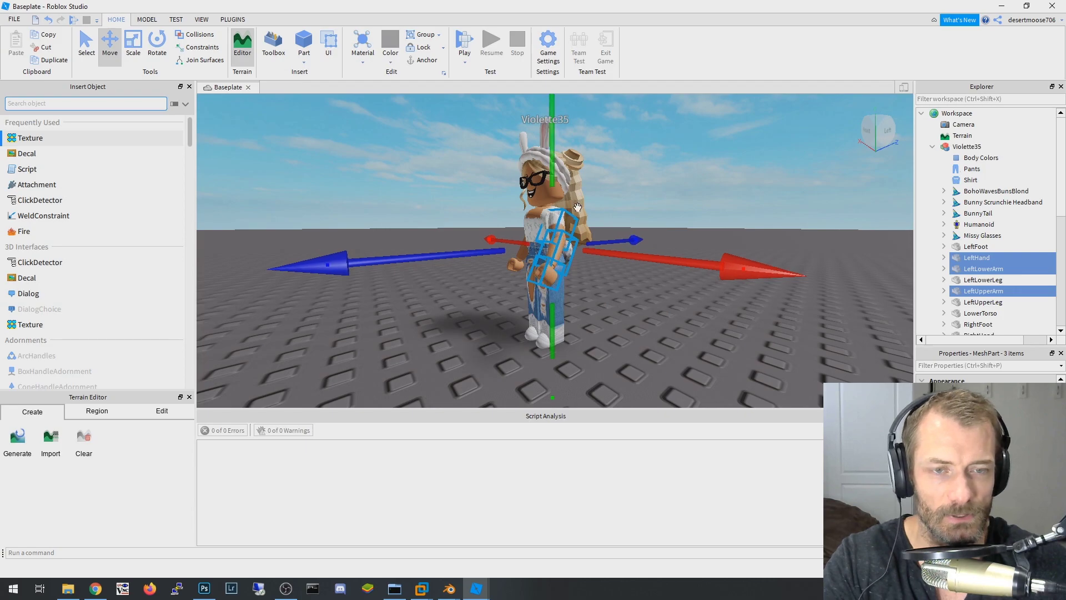
right_click_drag(598, 220, 598, 219)
scroll(598, 219, "up", 3)
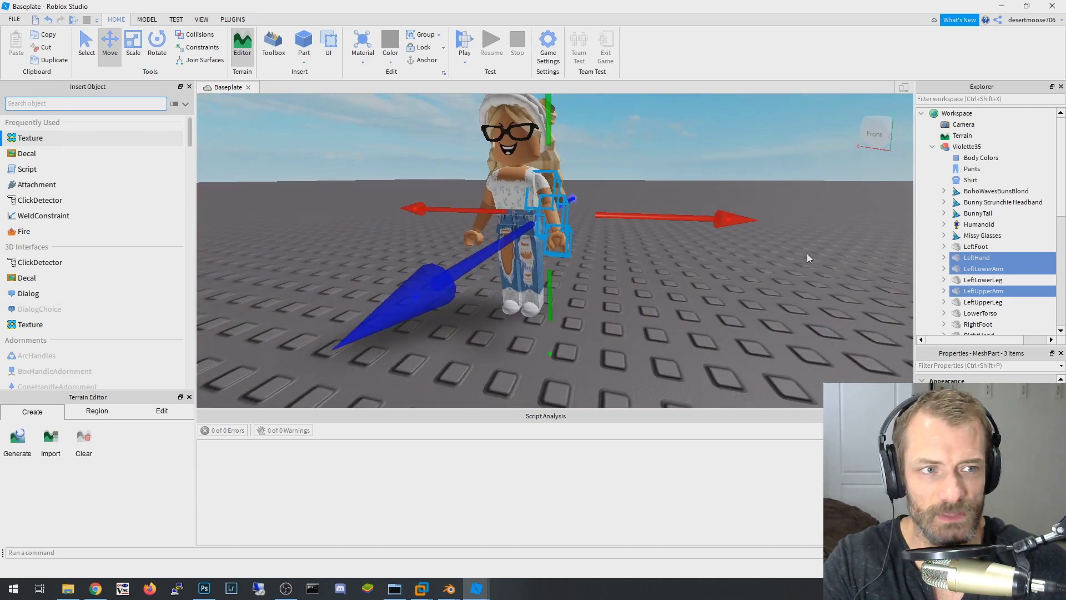
key("d")
- Select only LeftHand and twist it into a new angle with the Rotate tool
double_click(980, 261)
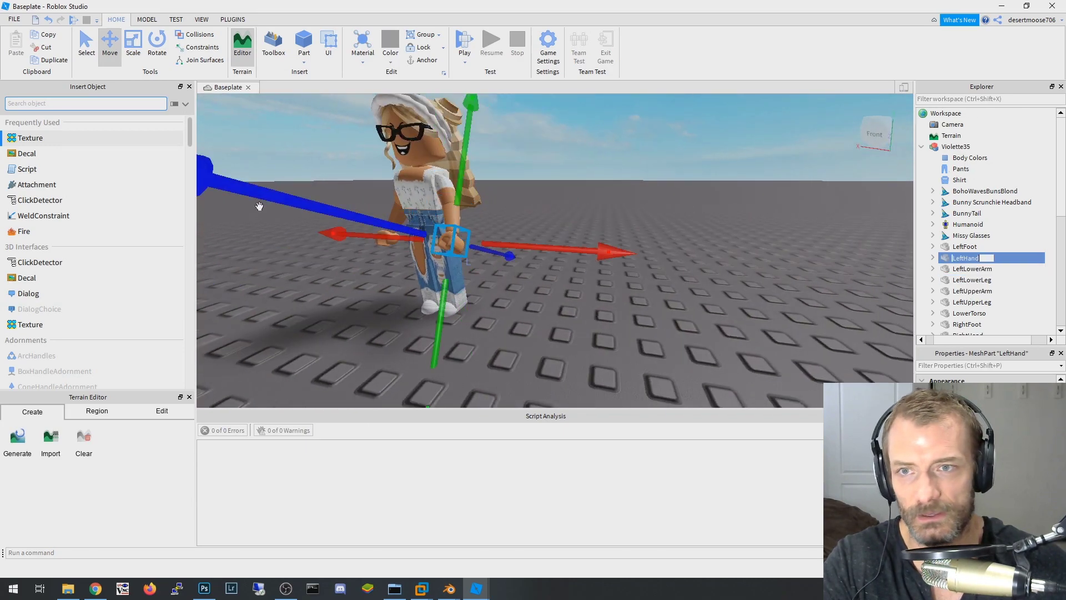
left_click(157, 44)
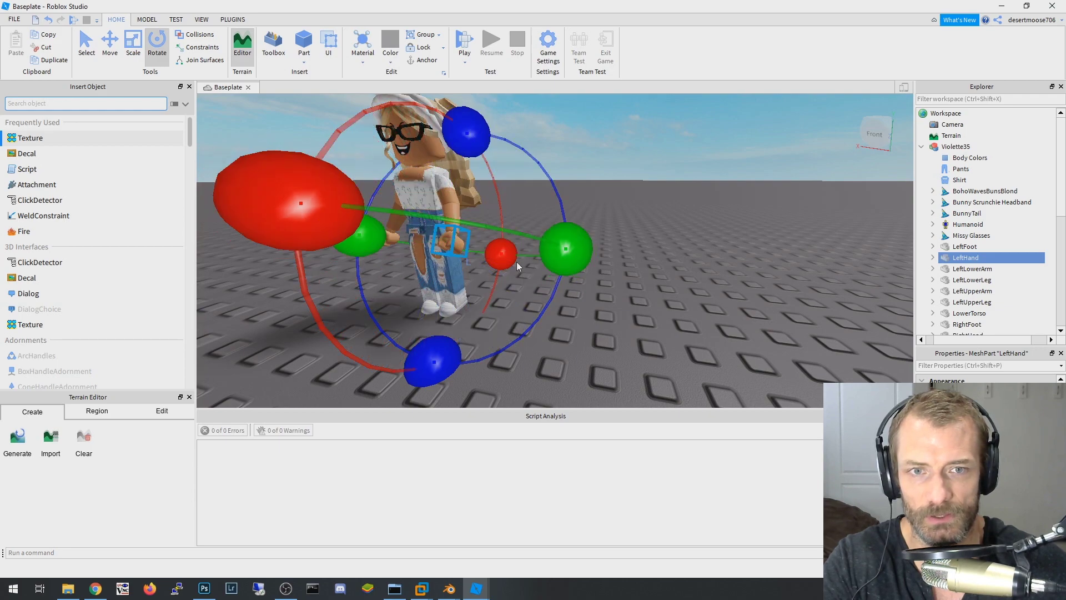
left_click_drag(568, 257, 514, 250)
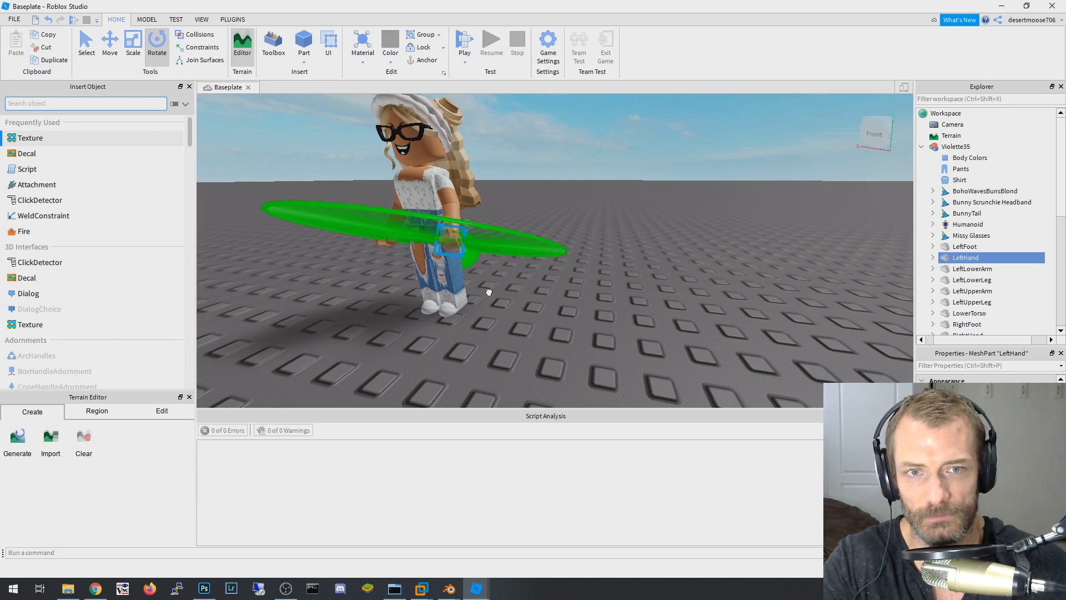
left_click_drag(635, 301, 776, 226)
left_click_drag(627, 198, 765, 258)
right_click_drag(491, 295, 482, 299)
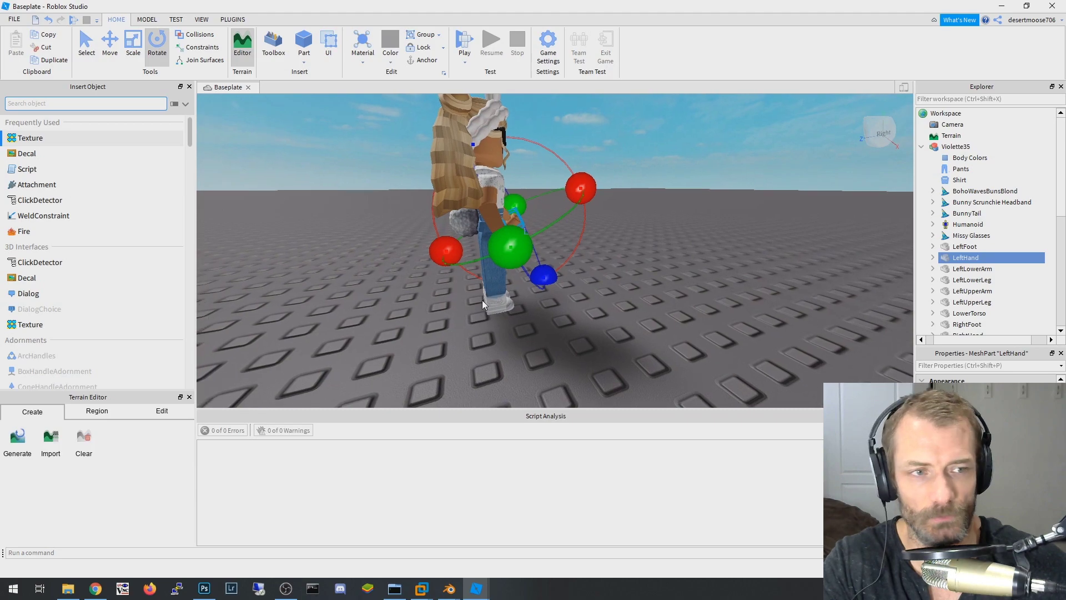
scroll(983, 276, "down", 1)
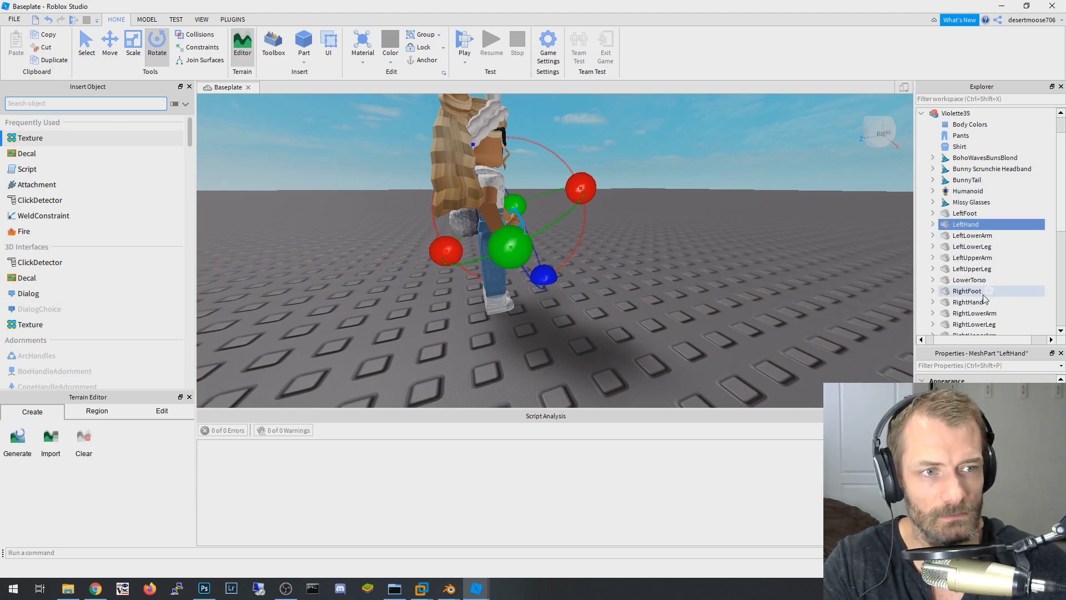
scroll(1008, 300, "down", 1)
- Rotate RightHand, RightLowerArm and RightUpperArm downward, then shift them left and slightly up
left_click(976, 270)
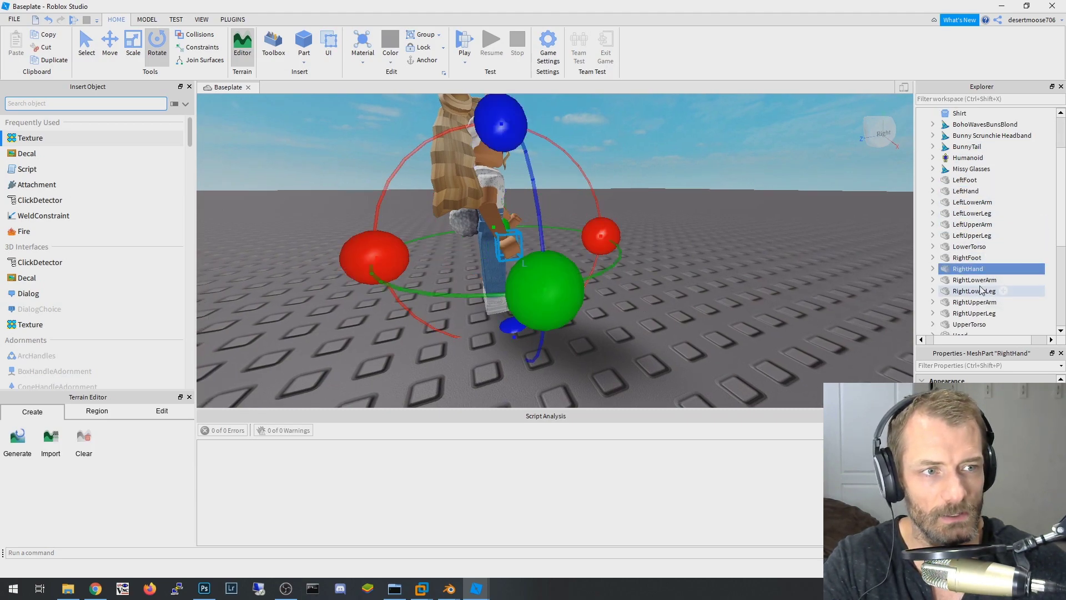
left_click(972, 281, "ctrl")
left_click(972, 302, "ctrl")
right_click_drag(734, 223, 739, 223)
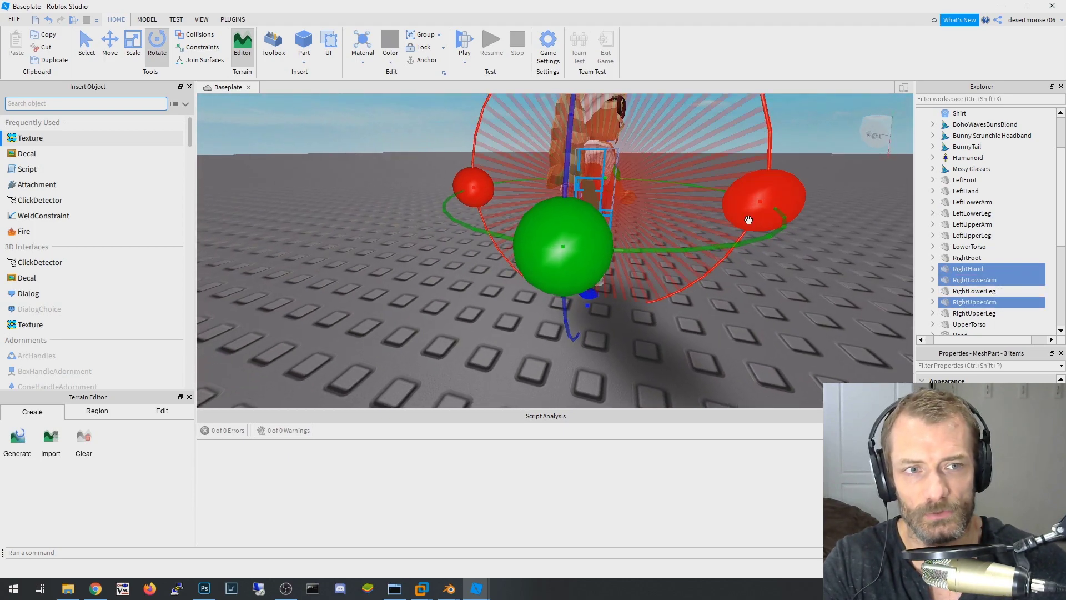
left_click_drag(770, 200, 730, 236)
left_click(109, 47)
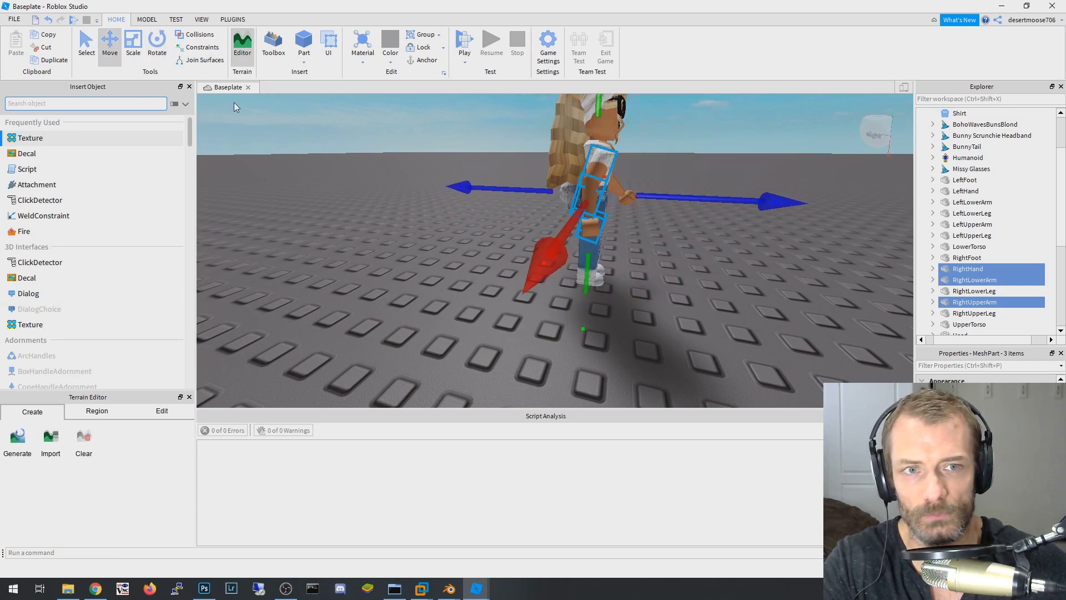
left_click_drag(490, 189, 483, 190)
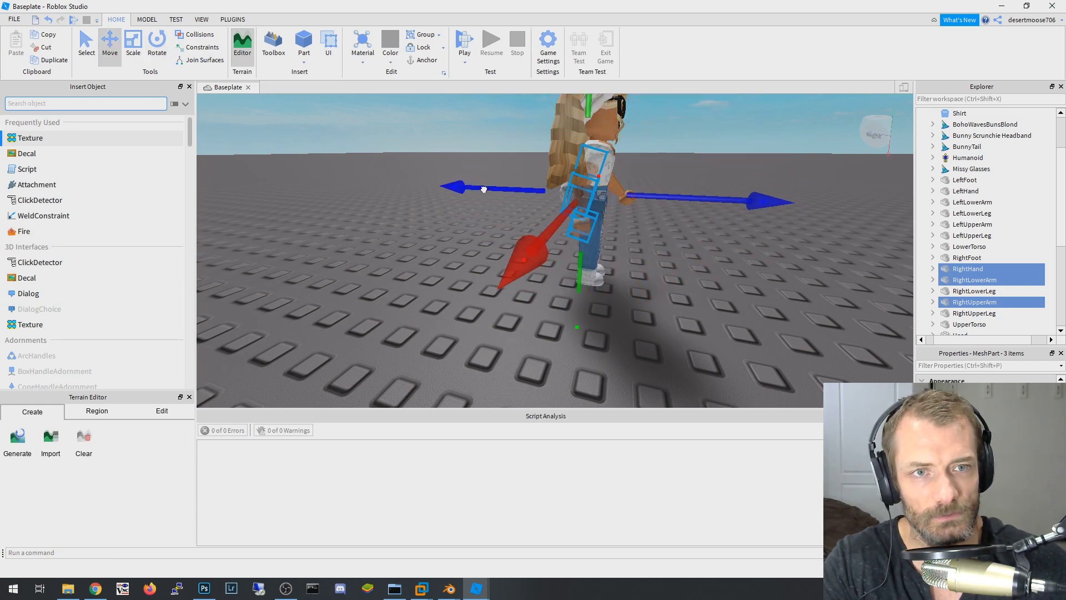
left_click_drag(587, 107, 587, 106)
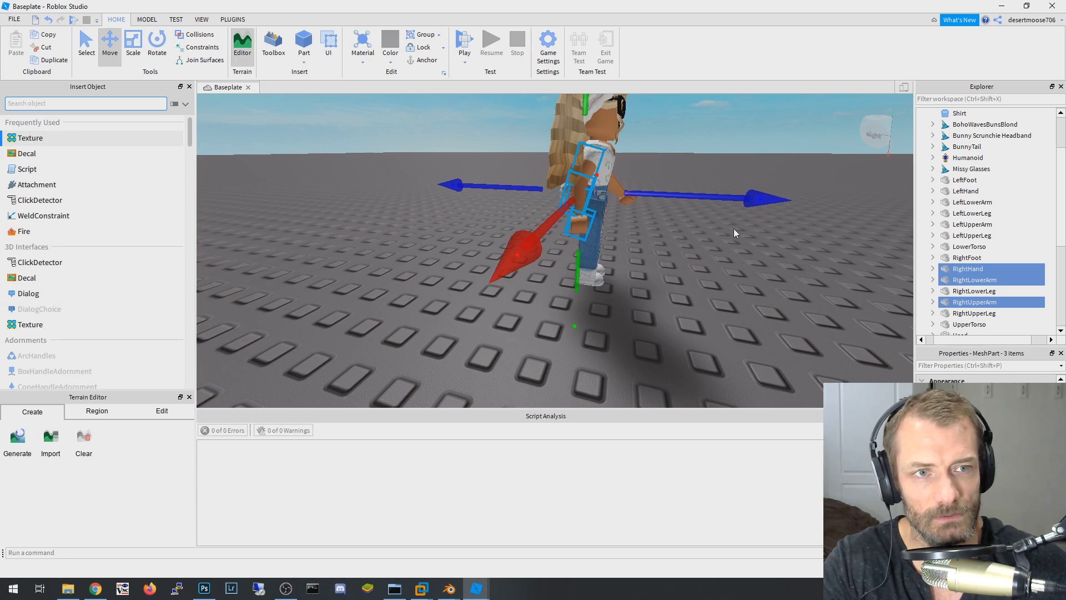
left_click_drag(756, 201, 759, 202)
right_click_drag(760, 256, 759, 257)
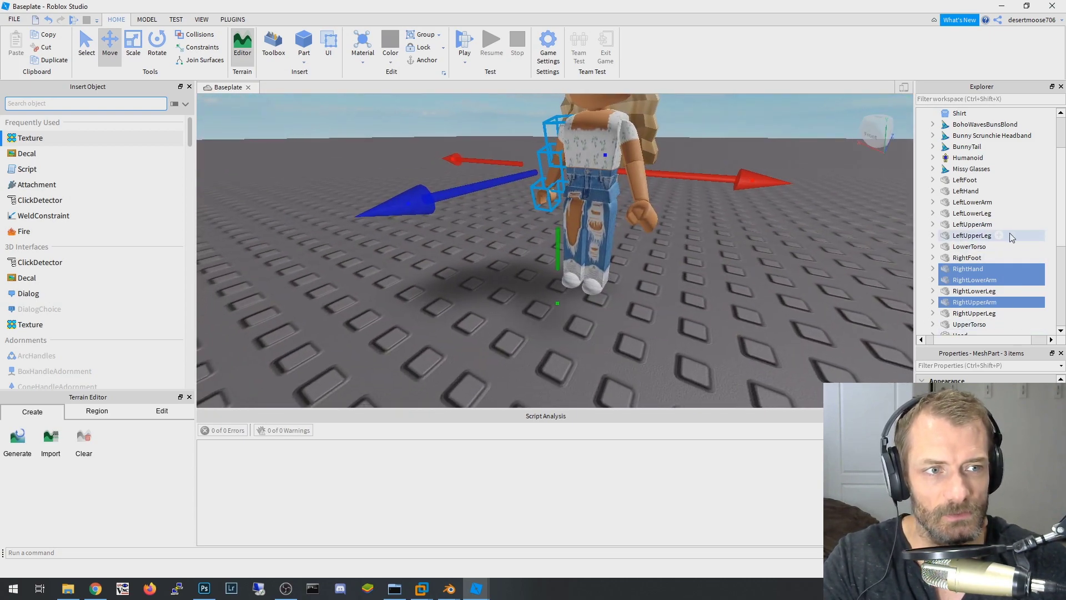
- Rotate LeftUpperLeg slightly and slide it a little sideways
left_click(1006, 202)
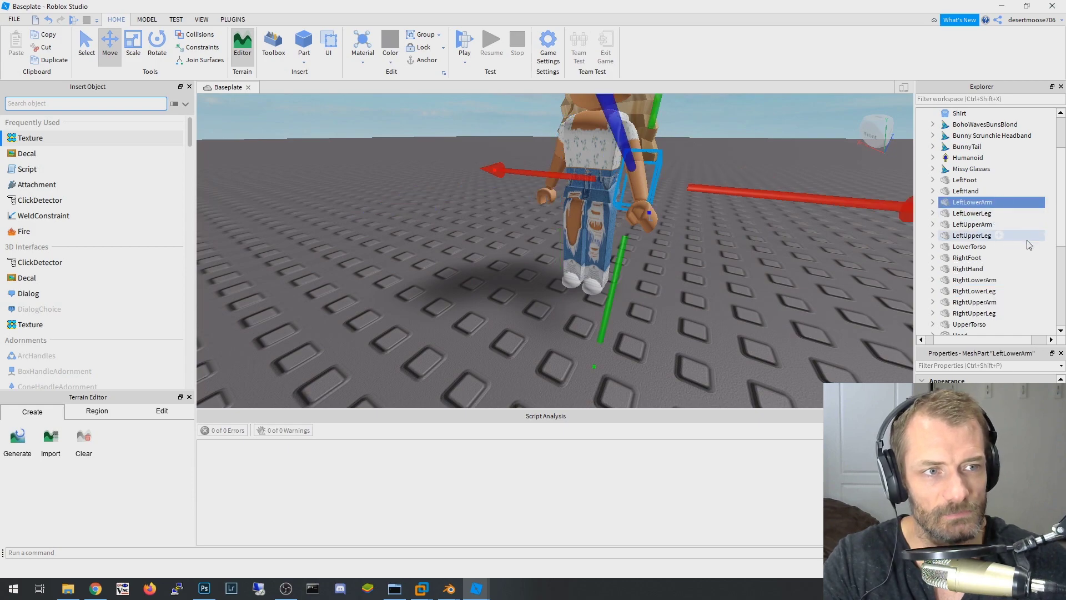
left_click(1002, 213)
left_click(972, 238, "ctrl")
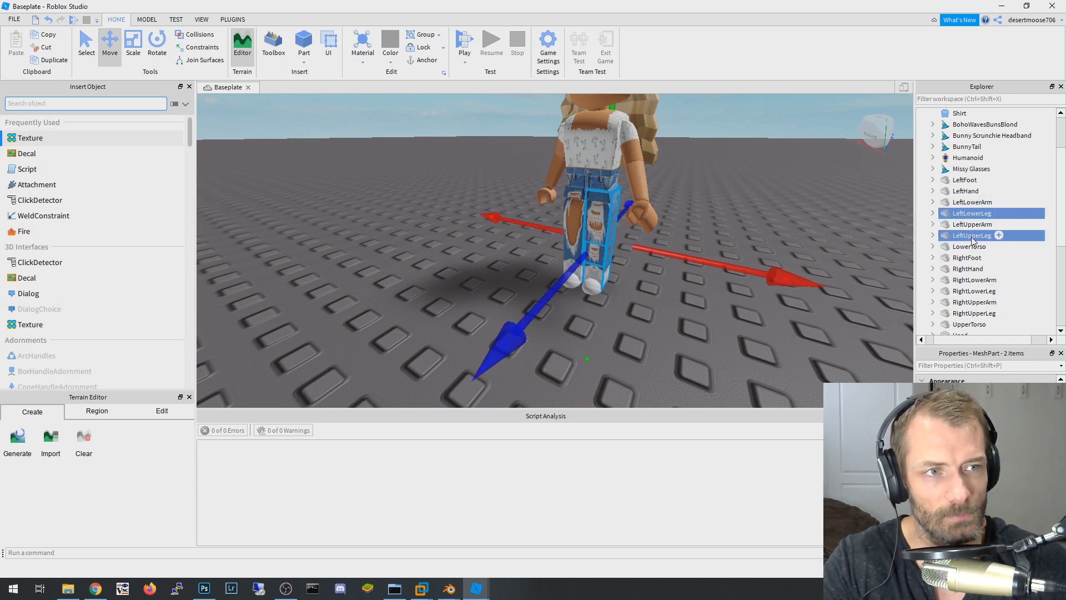
left_click(965, 182, "ctrl")
right_click_drag(782, 254, 781, 254)
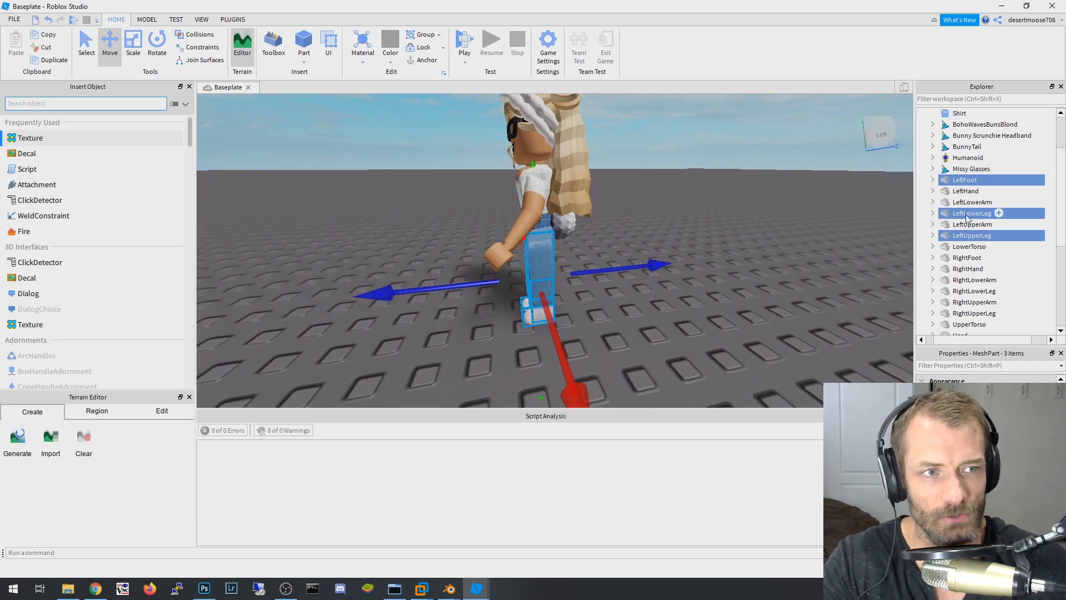
left_click(972, 237)
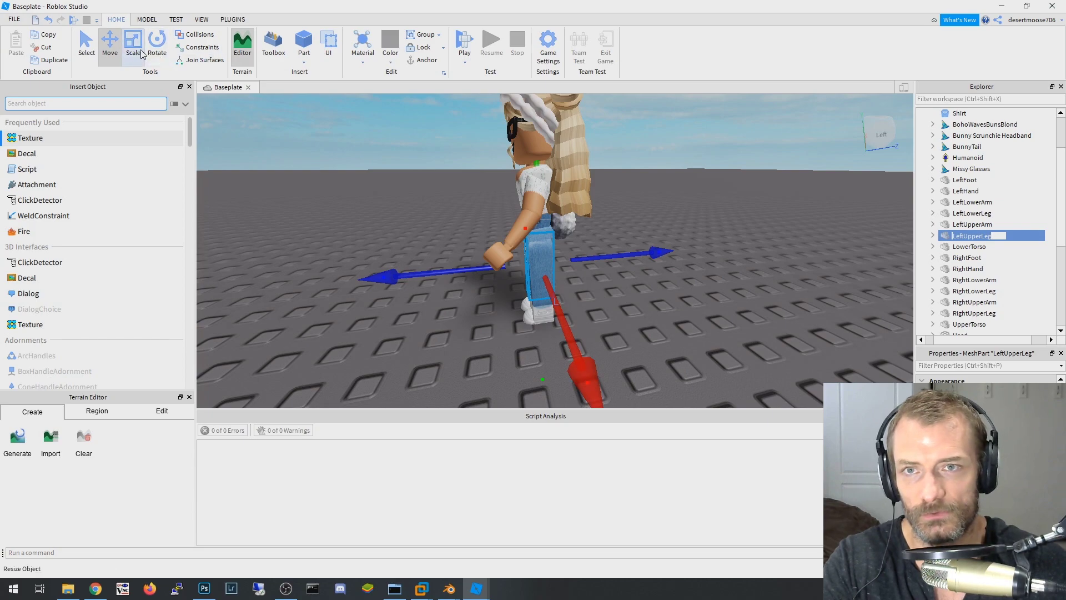
left_click(163, 49)
left_click_drag(646, 261, 647, 274)
left_click(118, 50)
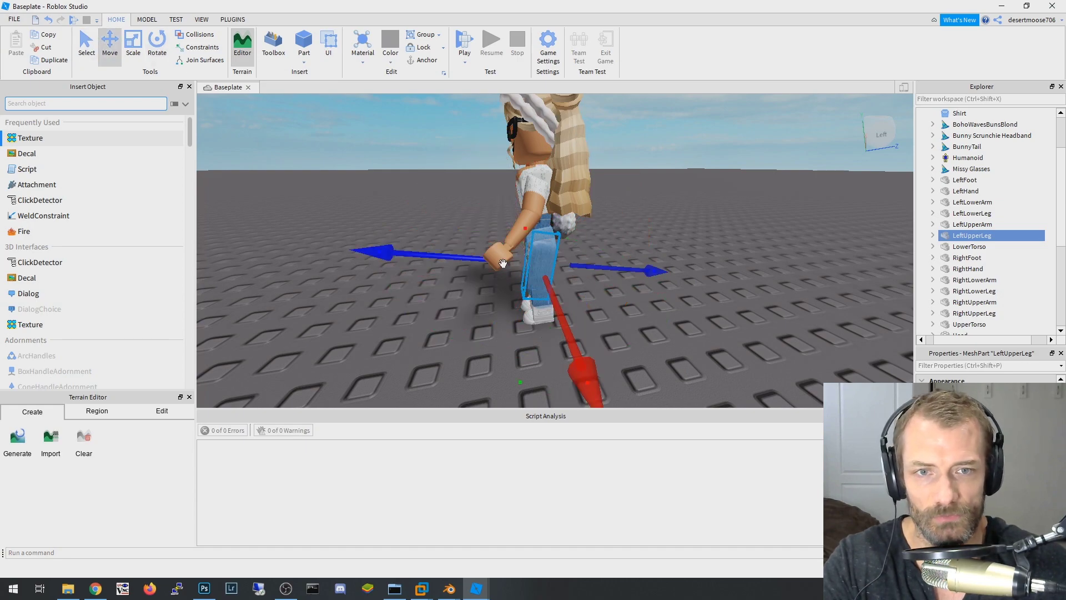
left_click_drag(389, 255, 384, 257)
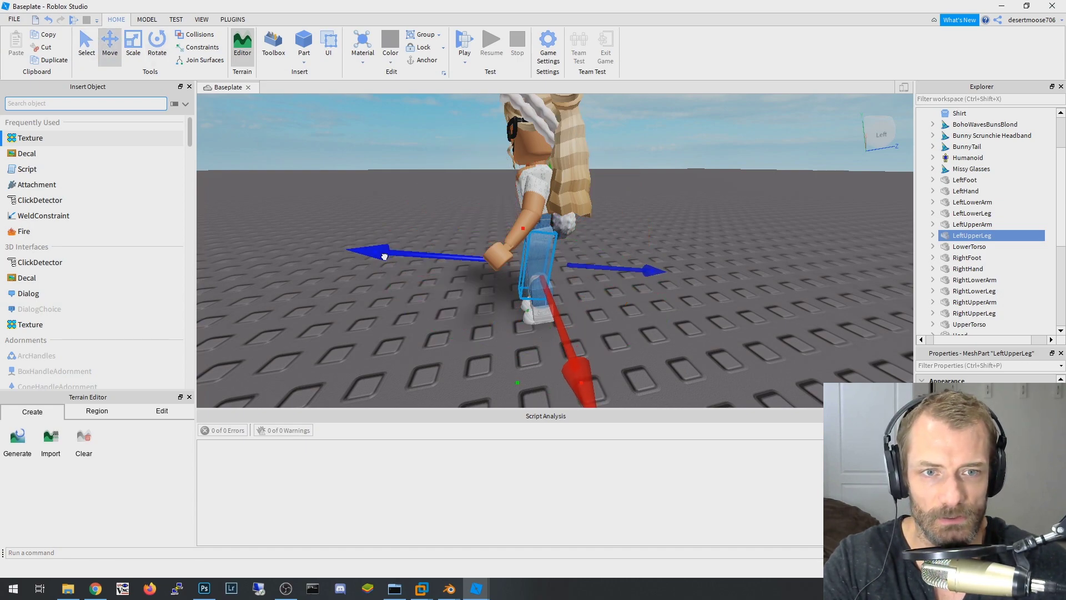
- Shift LeftLowerLeg and LeftFoot slightly sideways and check the pose from the front
left_click(972, 213)
left_click(965, 180, "ctrl")
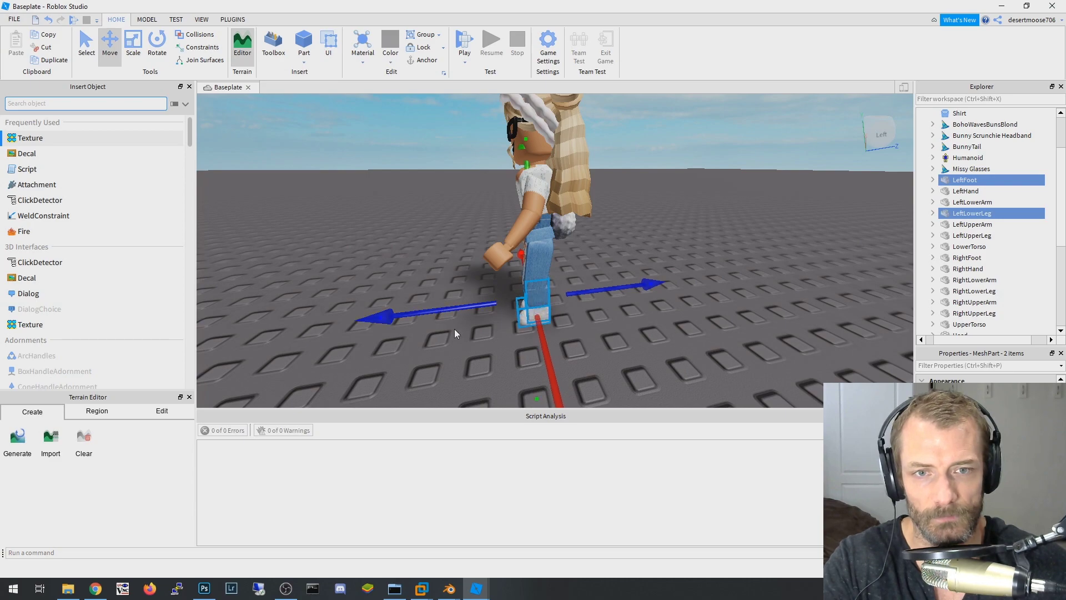
left_click_drag(427, 311, 424, 311)
right_click_drag(392, 269, 391, 268)
key("w")
key("s")
scroll(391, 268, "up", 3)
scroll(391, 268, "up", 3)
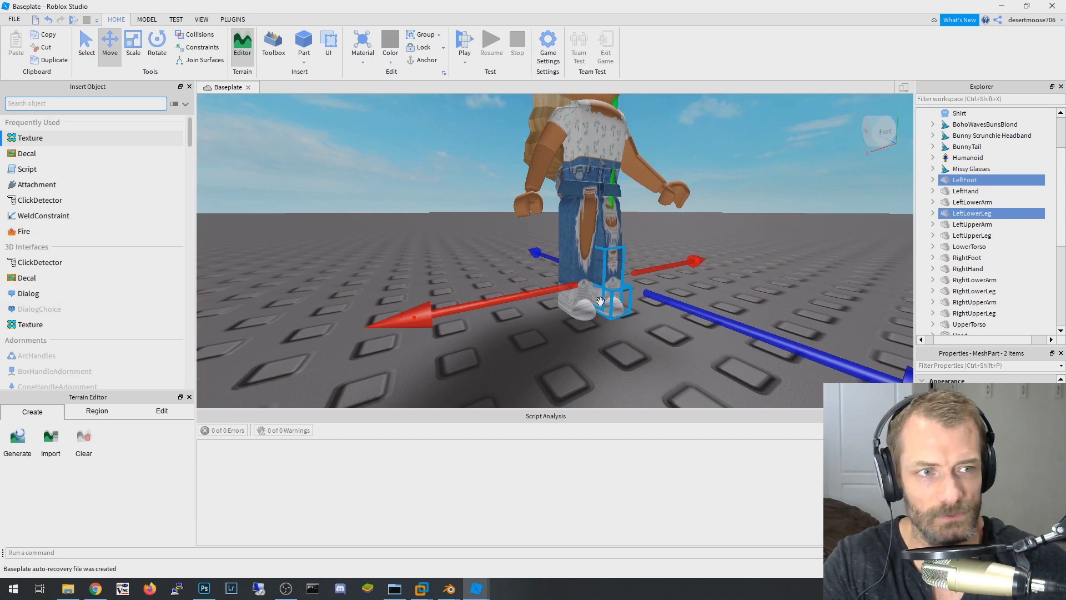
- Rotate the right upper leg to angle it, then nudge it slightly sideways
left_click(978, 258)
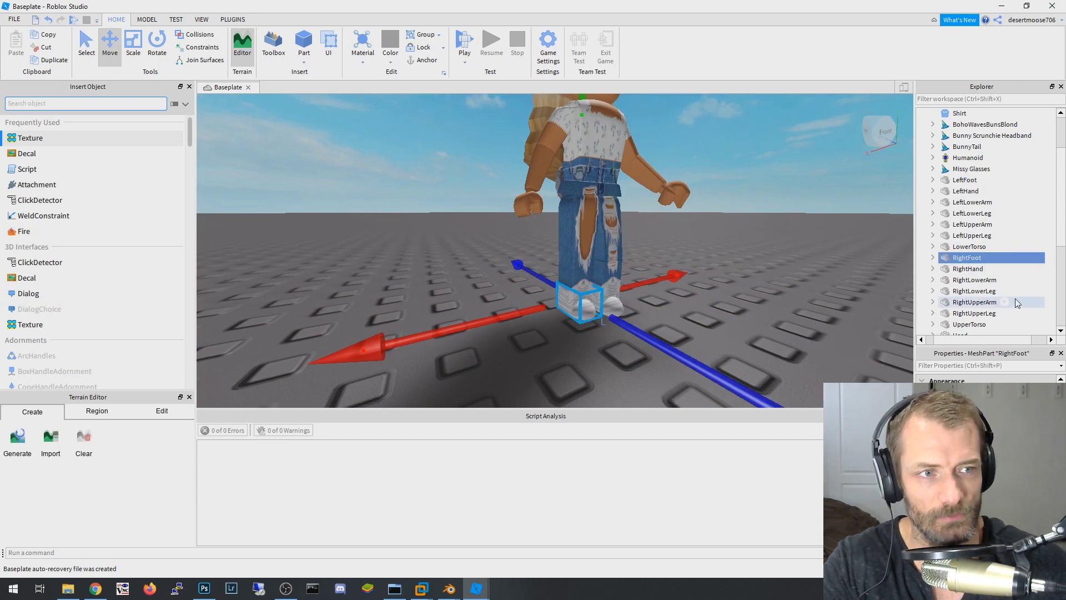
left_click(974, 291, "ctrl")
left_click(974, 313, "ctrl")
right_click_drag(666, 314, 722, 332)
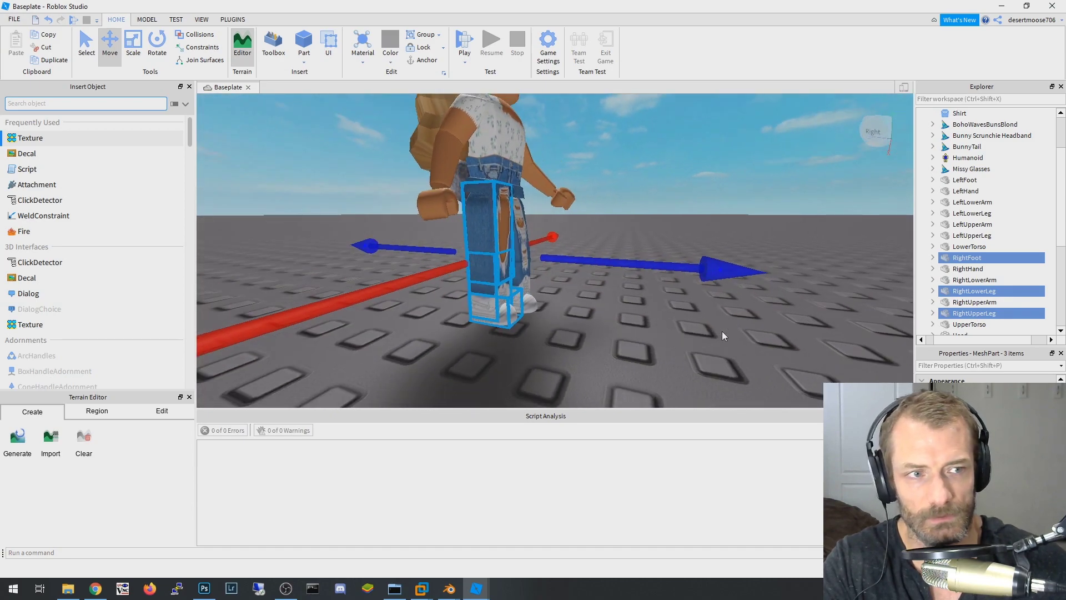
left_click(954, 316)
left_click(999, 290)
left_click(1038, 313)
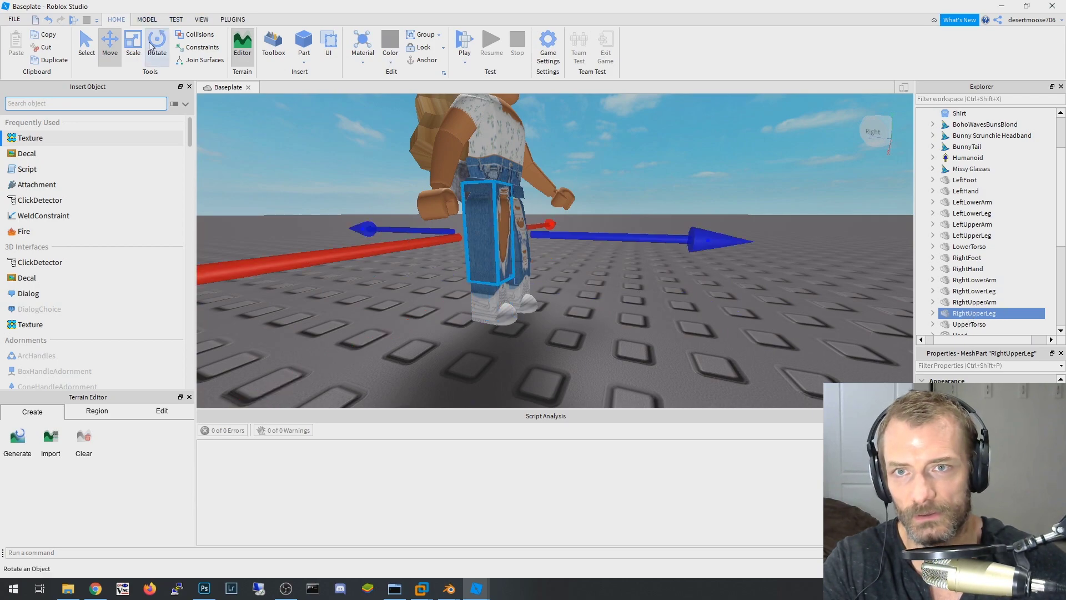
left_click(150, 43)
left_click_drag(674, 236, 705, 266)
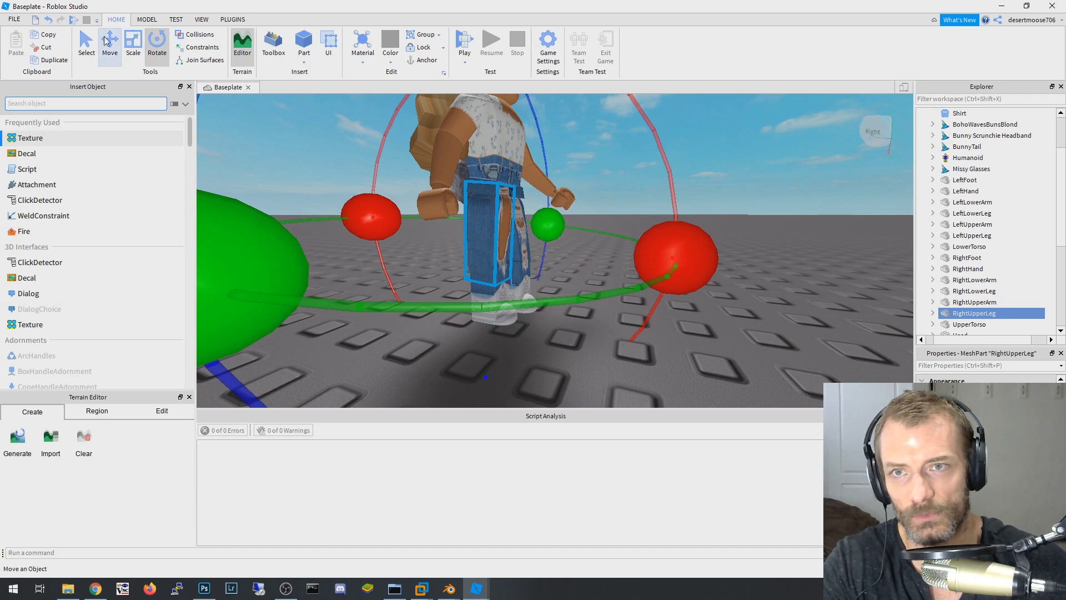
left_click(110, 40)
left_click_drag(385, 221, 377, 220)
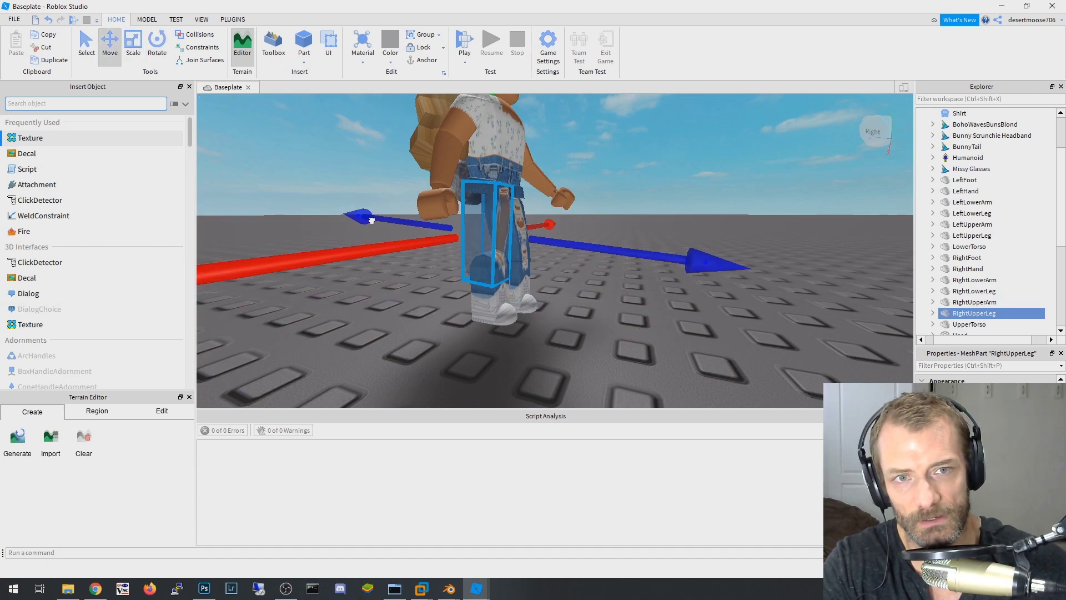
- Shift the right lower leg and foot along the blue axis to follow the thigh
right_click_drag(542, 284, 537, 274)
key("s")
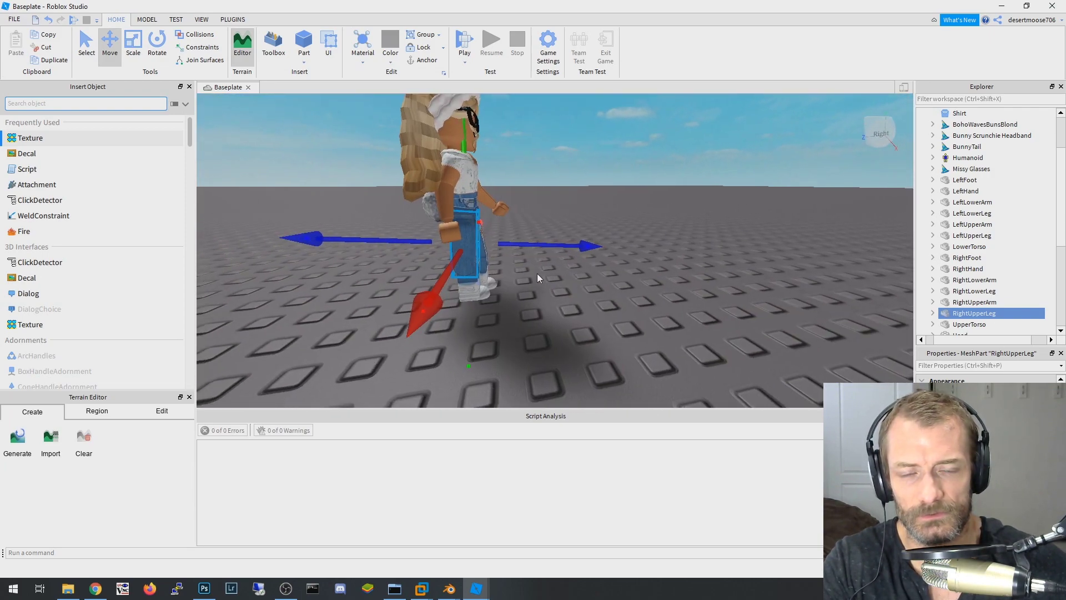
left_click(974, 291)
left_click(970, 258, "ctrl")
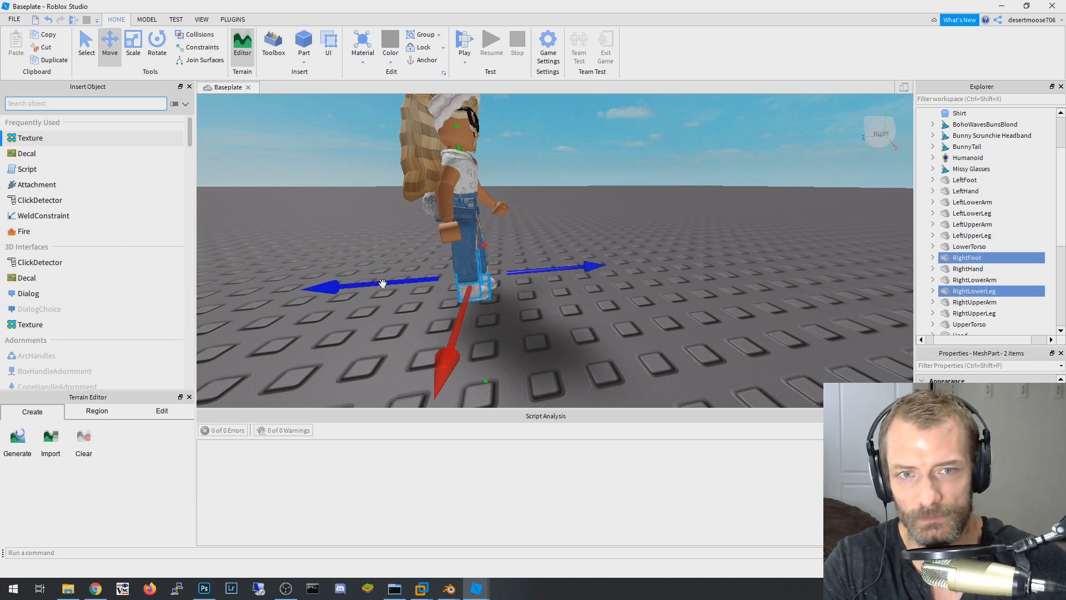
left_click_drag(379, 287, 374, 287)
key("d")
right_click_drag(665, 302, 668, 303)
key("s")
key("d")
key("s")
key("a")
key("w")
scroll(668, 304, "down", 3)
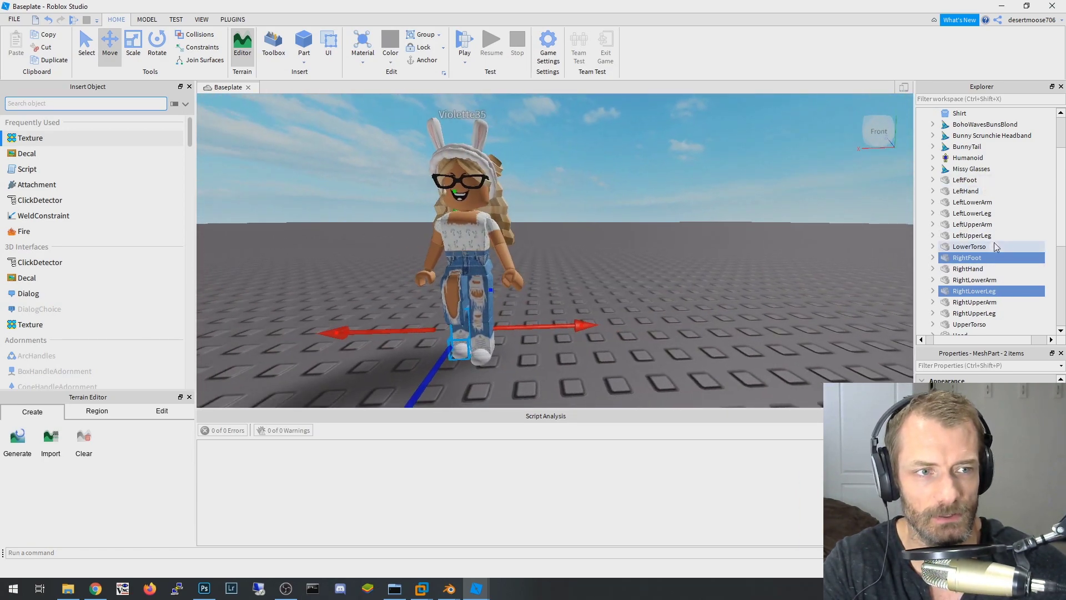
scroll(996, 246, "down", 2)
- Tilt the avatar's Head slightly to one side with the Rotate tool
left_click(953, 269)
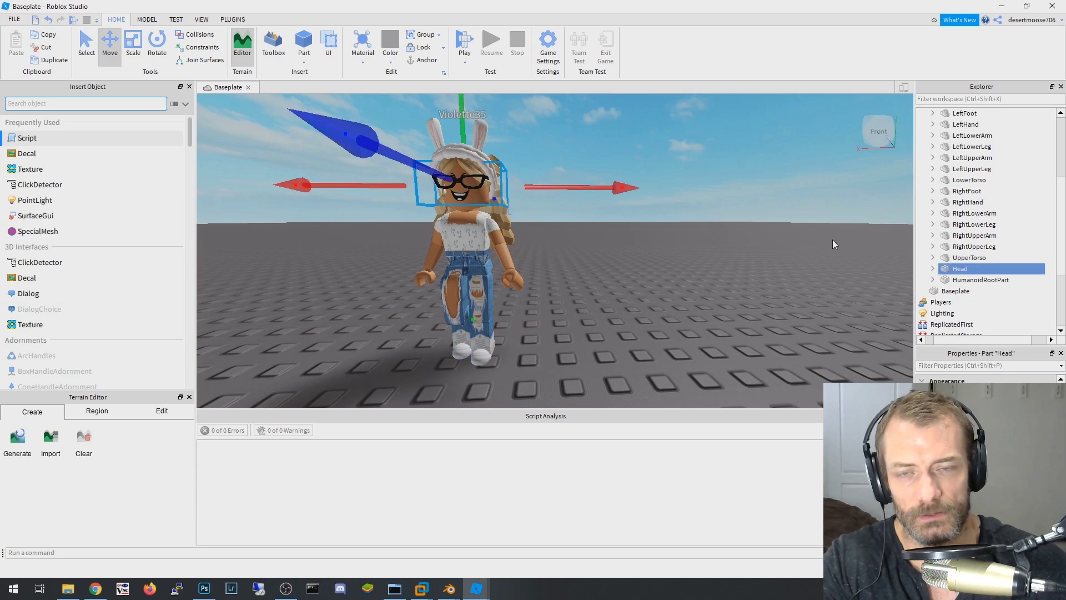
left_click(157, 44)
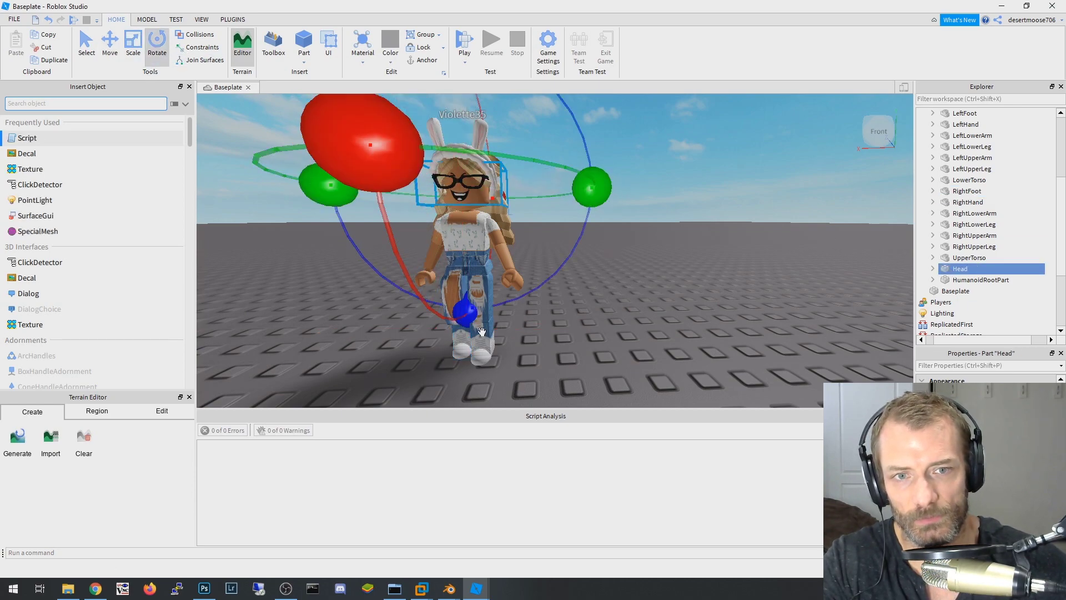
left_click_drag(467, 314, 468, 317)
mouse_move(455, 322)
left_mouse_down()
mouse_move(446, 324)
mouse_move(473, 321)
left_mouse_up()
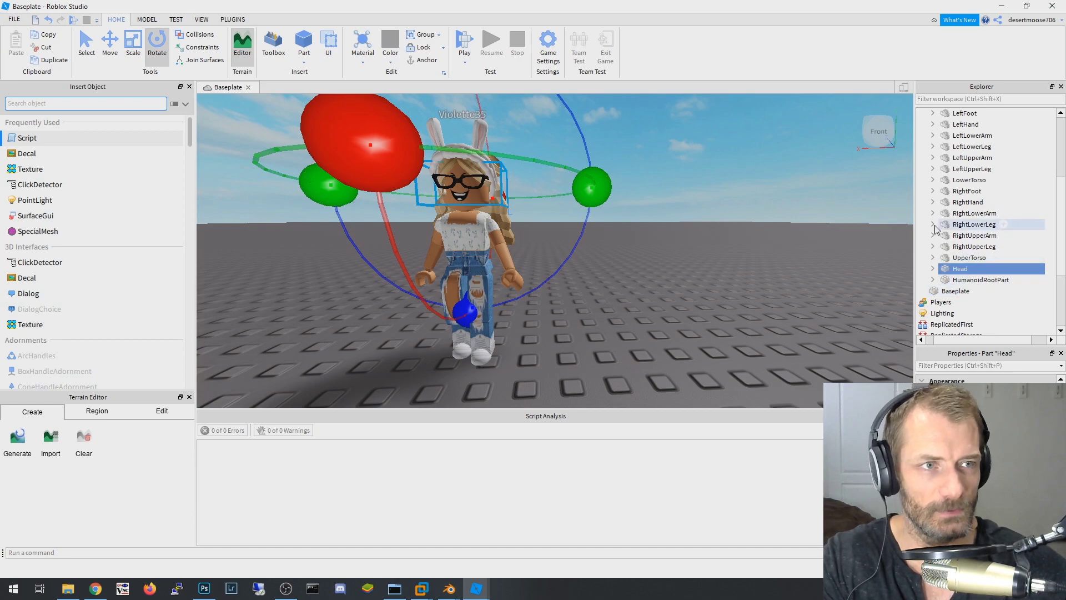
scroll(1009, 185, "up", 2)
scroll(994, 186, "up", 1)
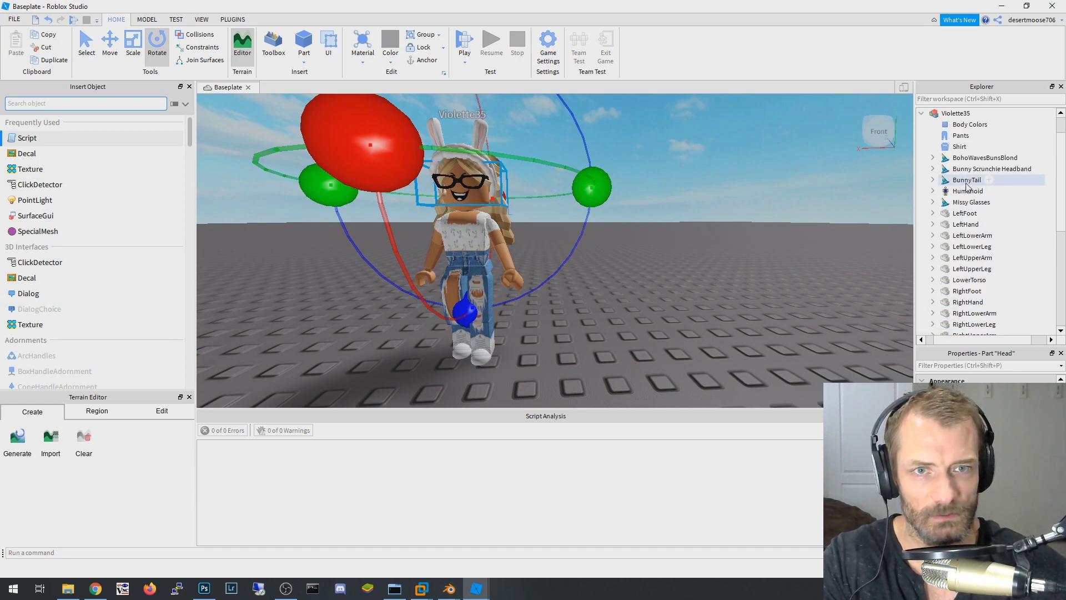
- Rotate Missy Glasses, BohoWavesBunsBlond and Bunny Scrunchie Headband to match the tilted head
left_click(969, 203, "ctrl")
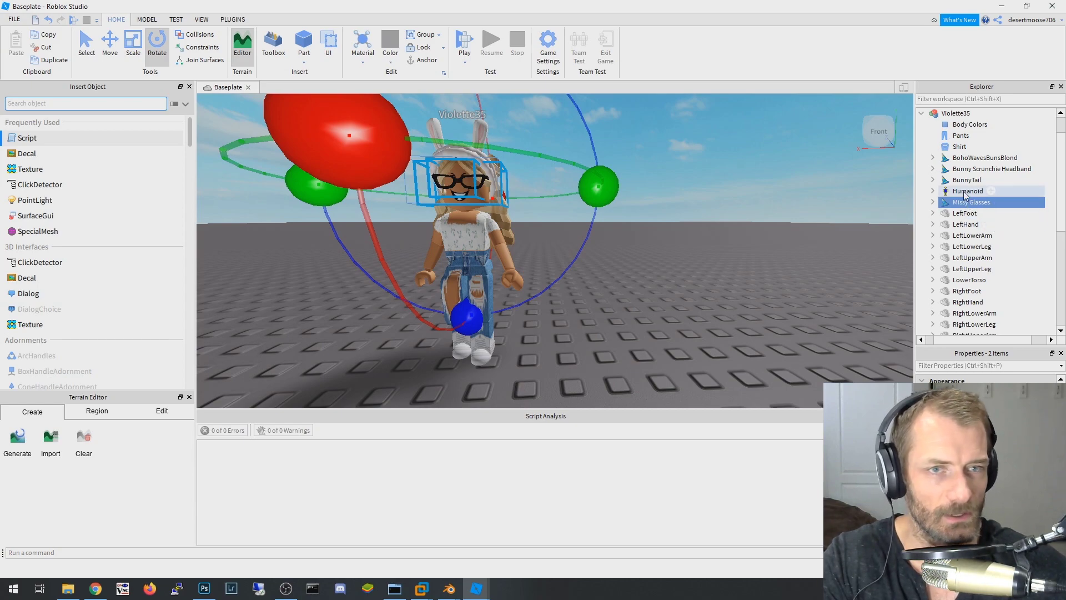
left_click(954, 193, "ctrl")
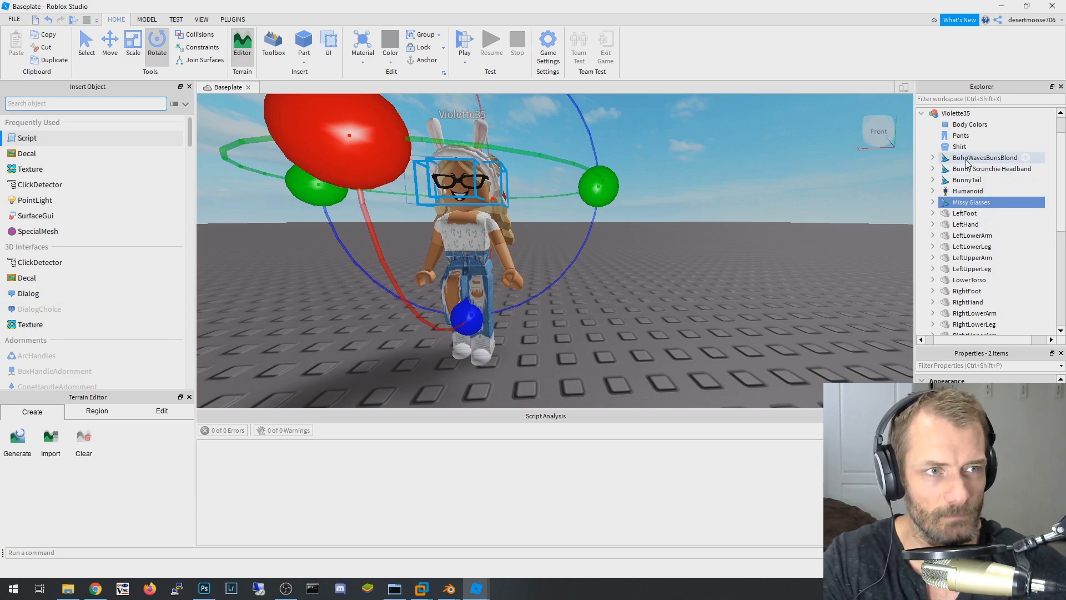
left_click(962, 160, "ctrl")
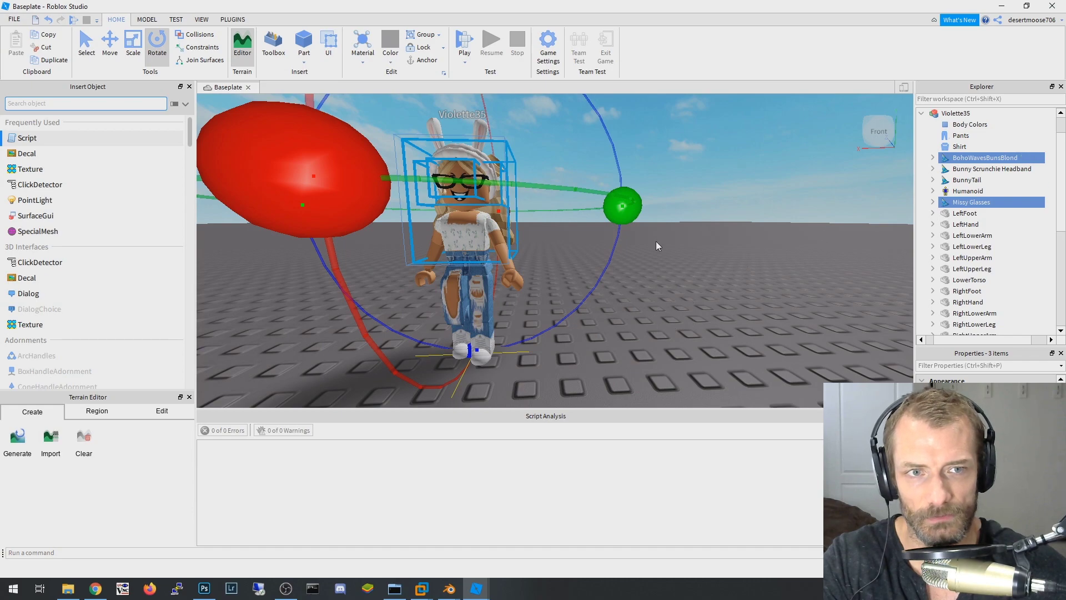
mouse_move(475, 349)
left_mouse_down()
mouse_move(460, 350)
mouse_move(482, 348)
left_mouse_up()
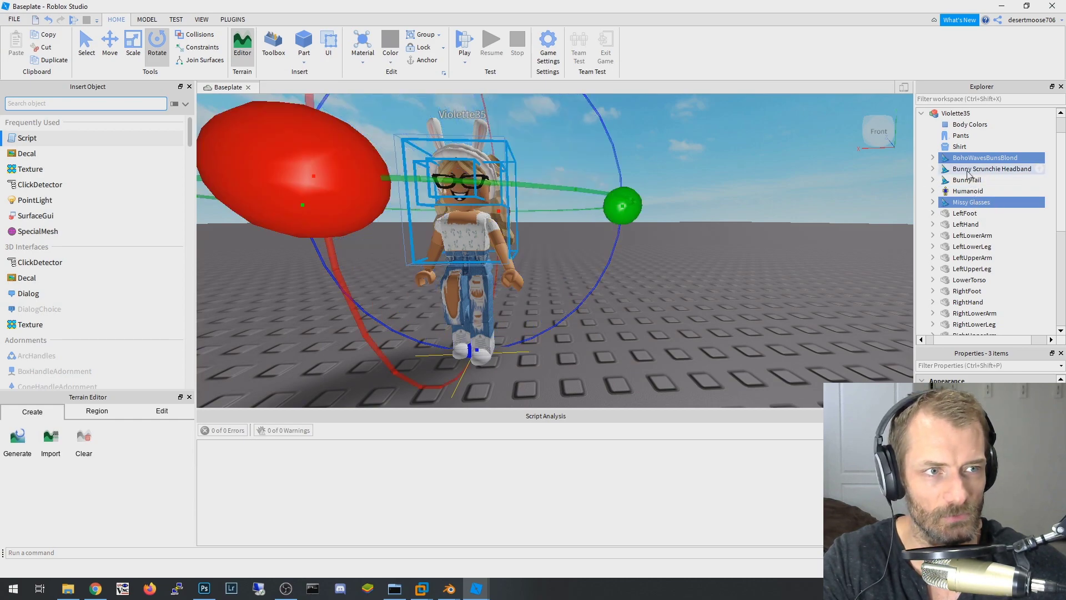
left_click(967, 170, "ctrl")
left_click_drag(470, 353, 455, 358)
left_click(111, 45)
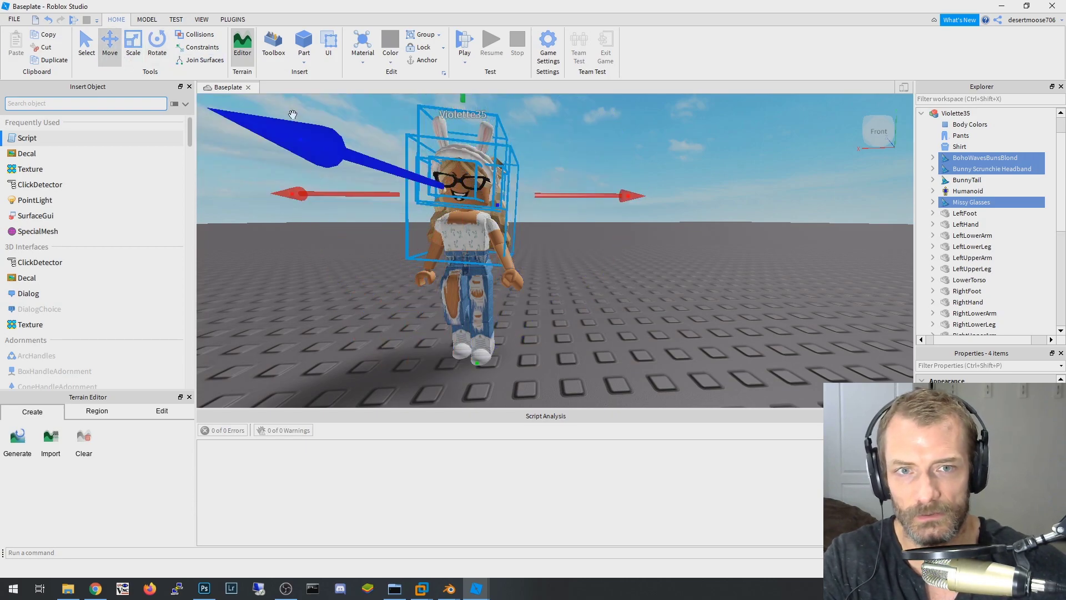
- Fly the camera around the avatar's face to check the accessories' alignment and pose
key("d")
key("w")
right_click_drag(512, 221, 509, 220)
key("a")
key("w")
key("d")
key("a")
key("d")
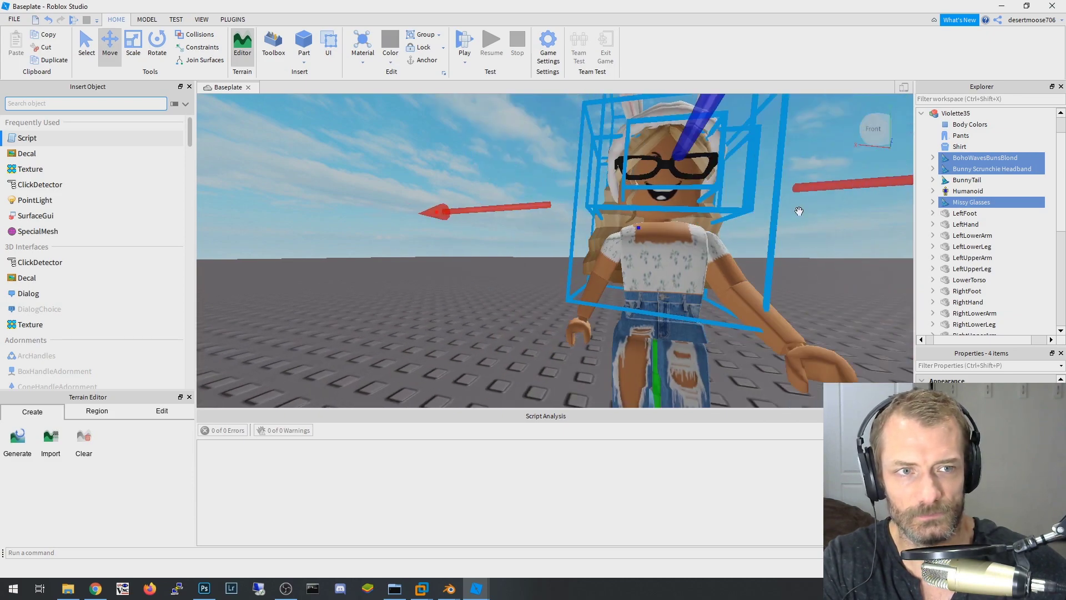
scroll(798, 199, "down", 10)
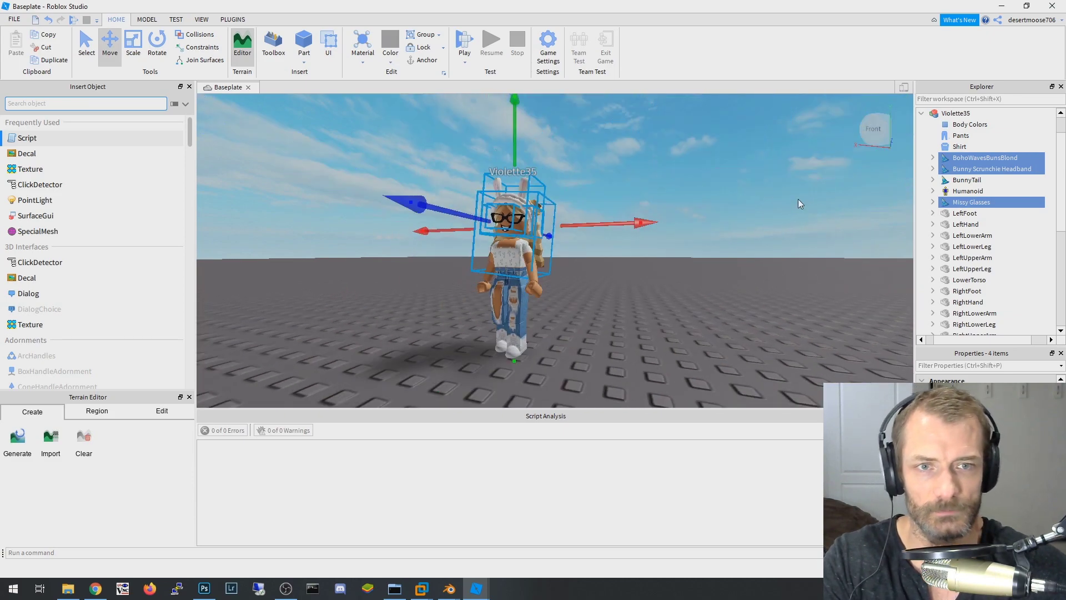
key("w")
key("d")
key("a")
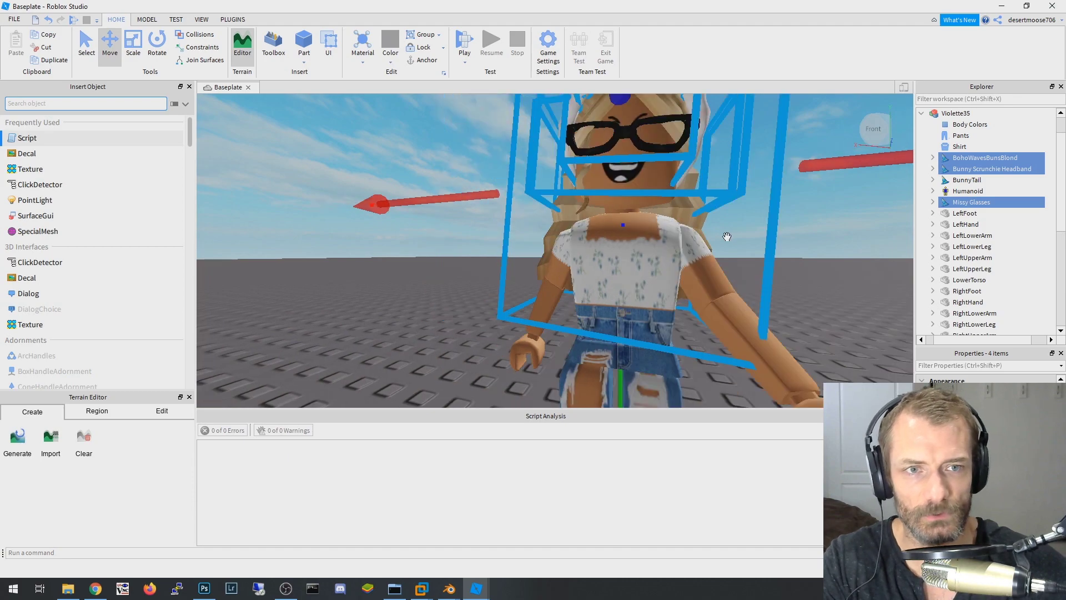
scroll(822, 187, "down", 10)
right_click_drag(586, 306, 585, 306)
key("w")
scroll(586, 304, "down", 5)
scroll(586, 304, "up", 4)
key("d")
key("a")
key("d")
scroll(587, 310, "up", 1)
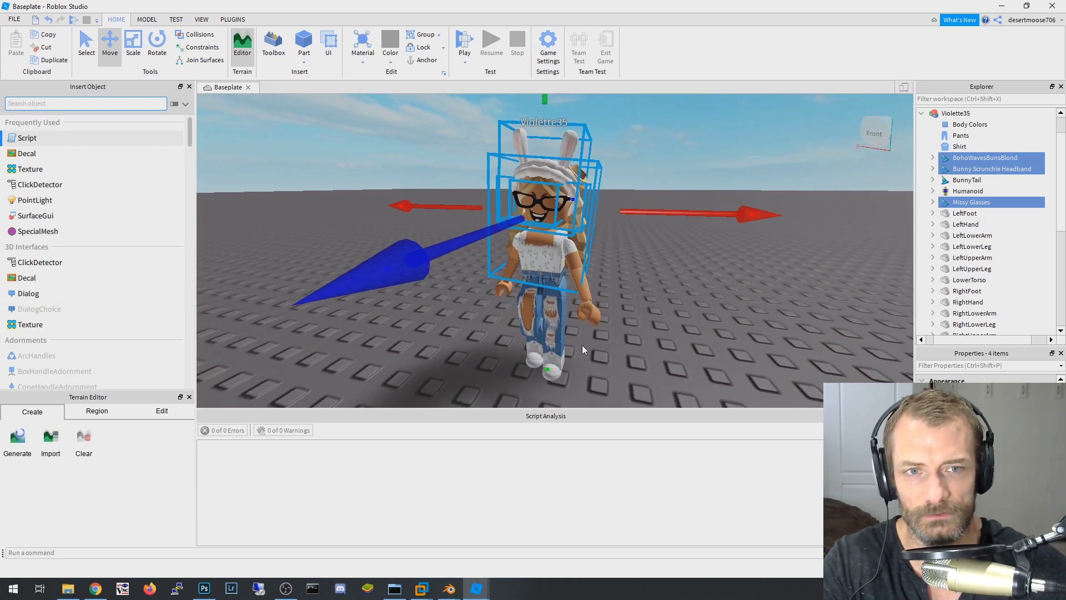
left_click(683, 251)
key("a")
right_click_drag(611, 323, 611, 322)
scroll(611, 327, "up", 2)
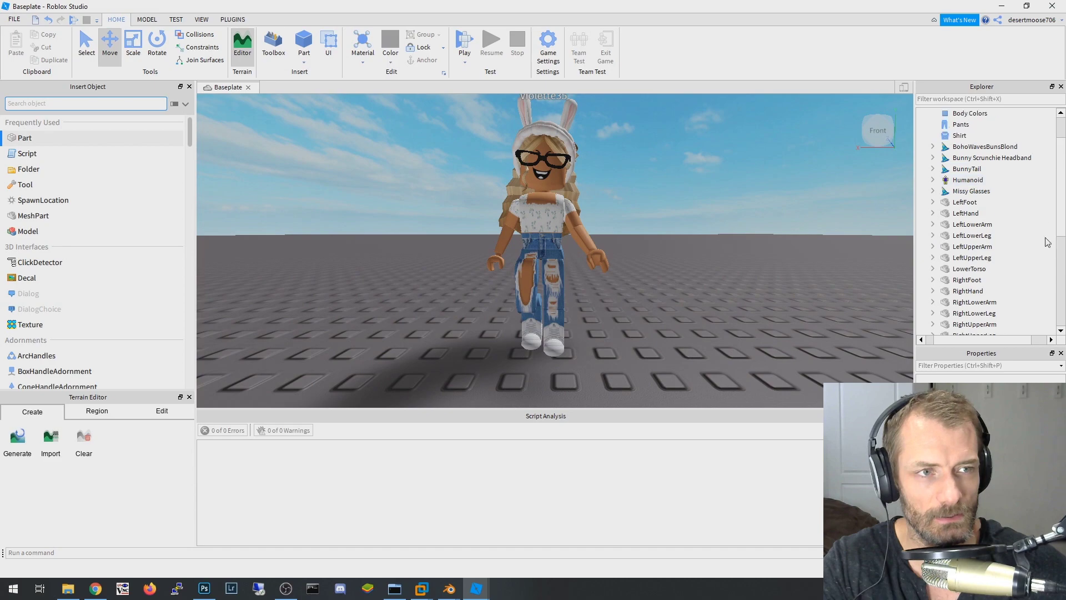
- Export the Violette35 model via Export Selection as 'butterflii' OBJ on the Desktop
scroll(944, 195, "up", 3)
left_click(923, 147)
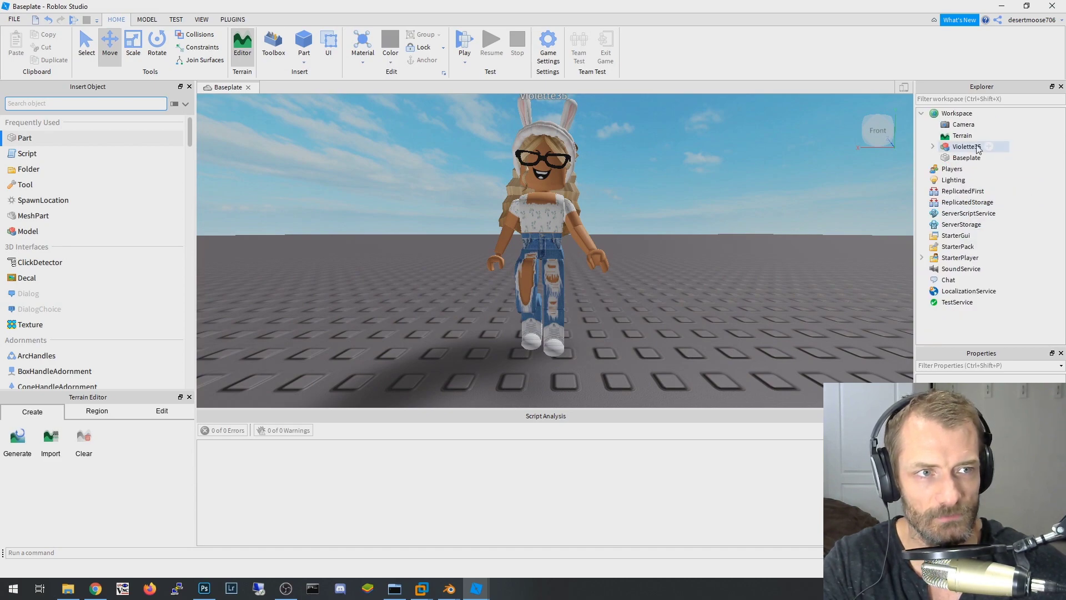
left_click(963, 148)
right_click(963, 147)
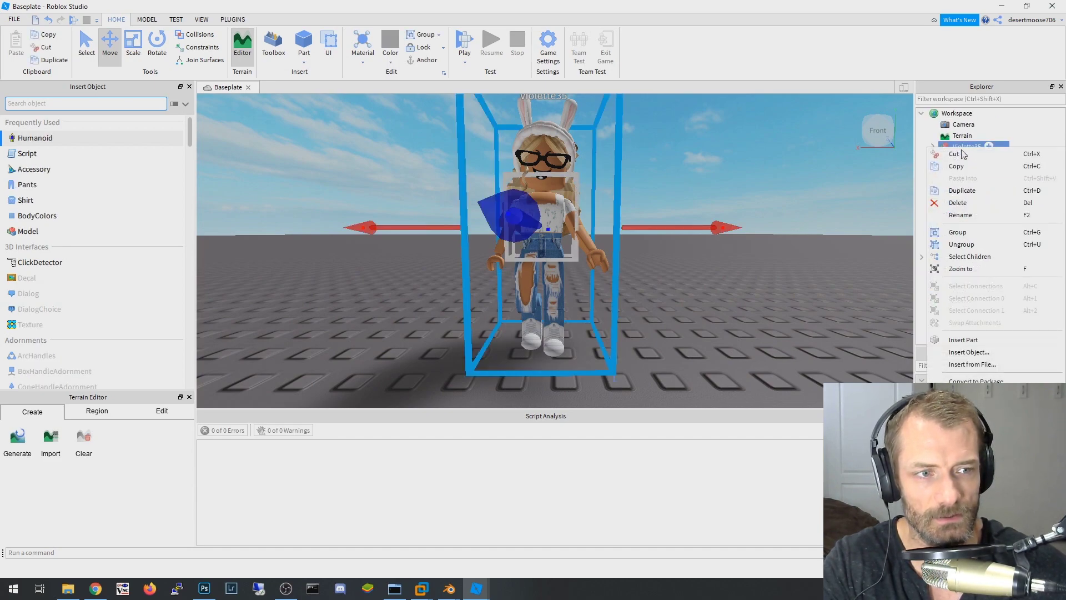
left_click(969, 430)
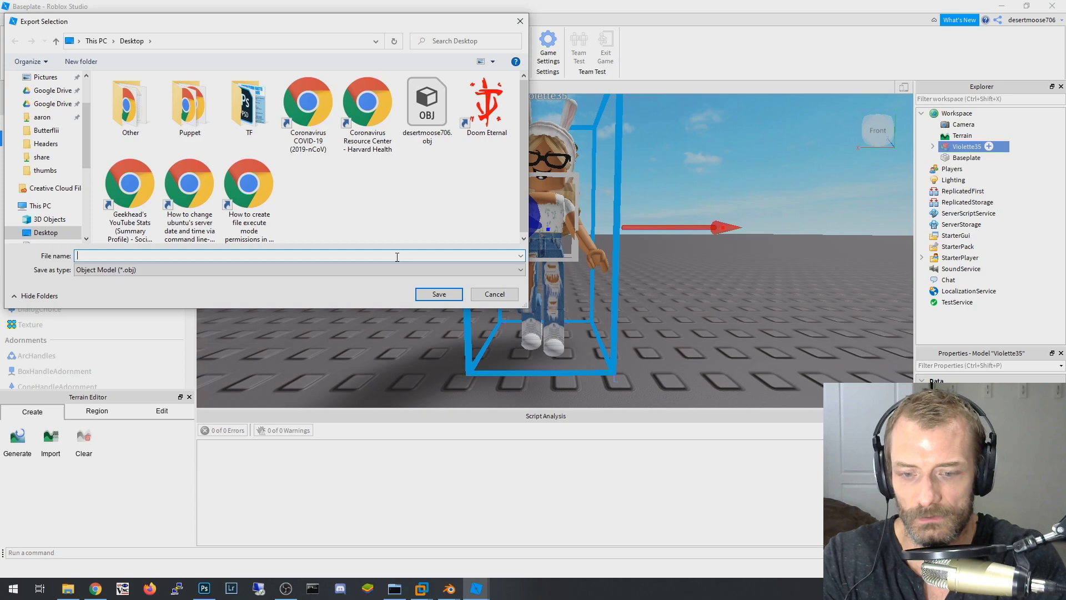
type("butter")
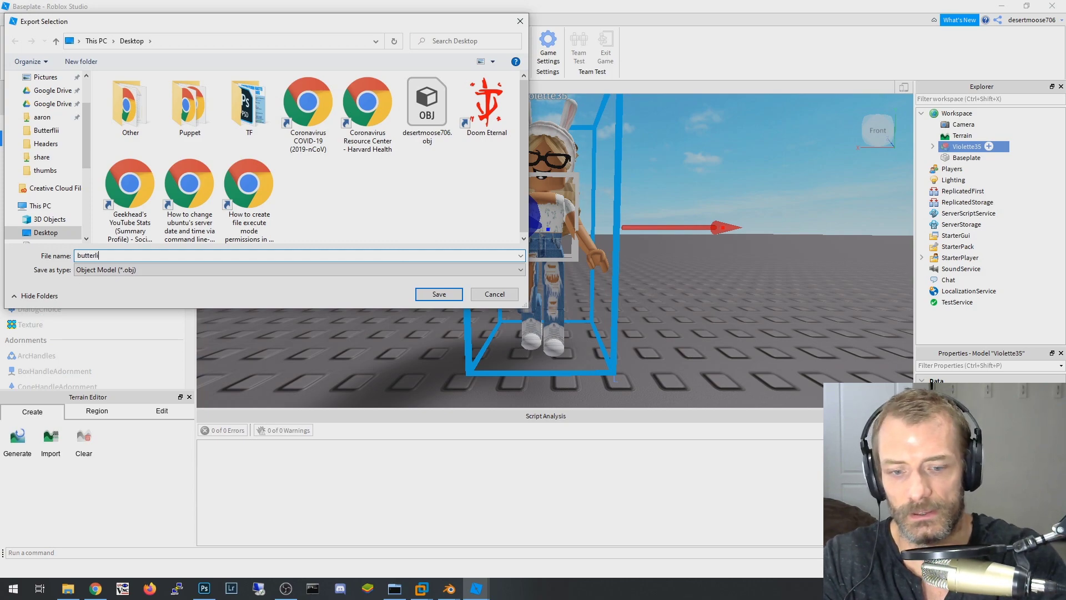
type("flii")
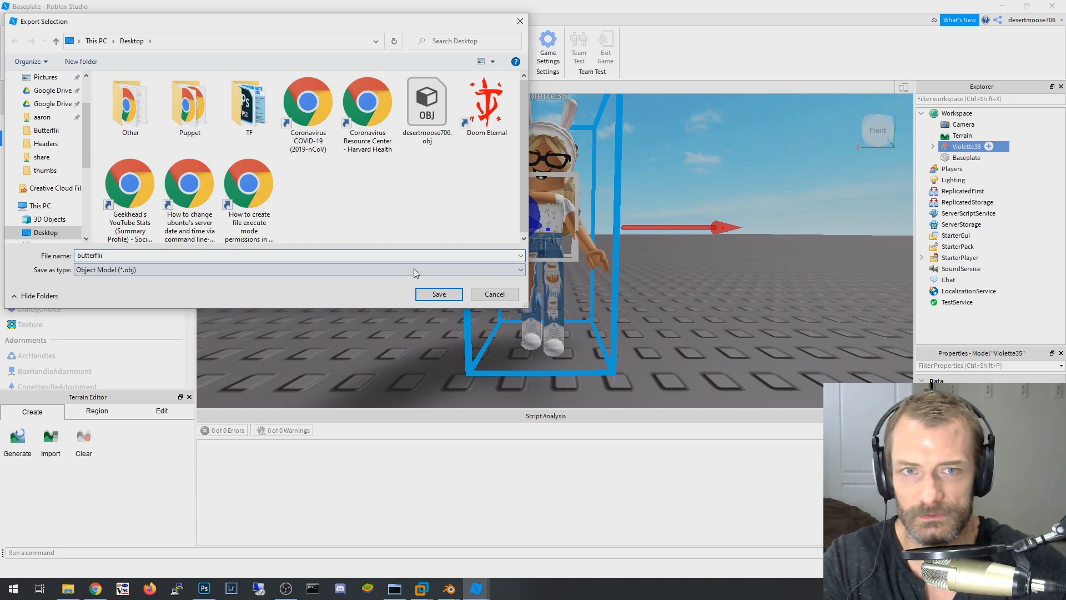
left_click(444, 294)
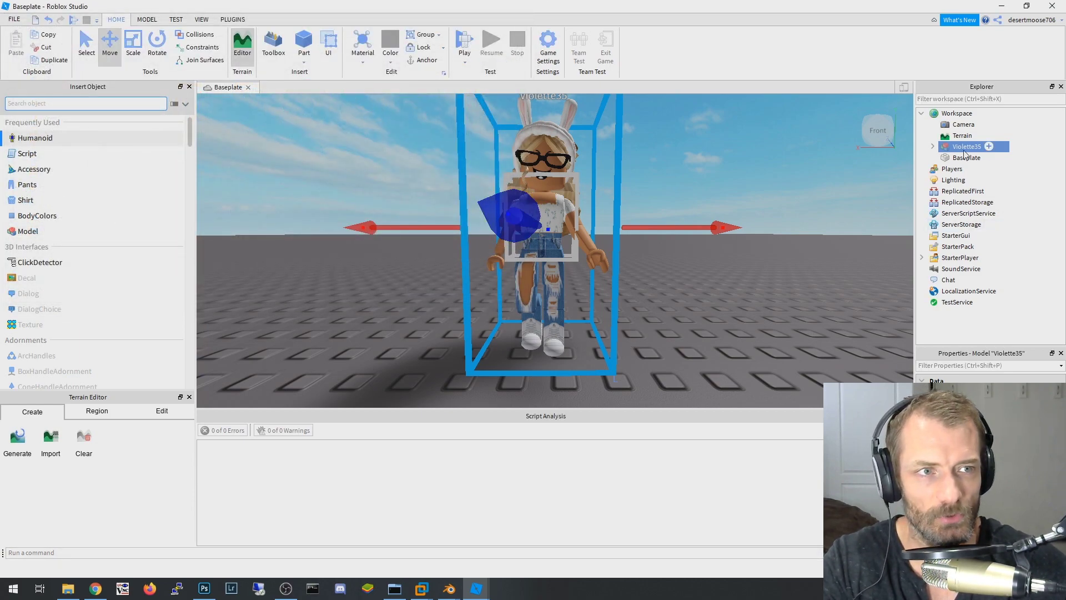
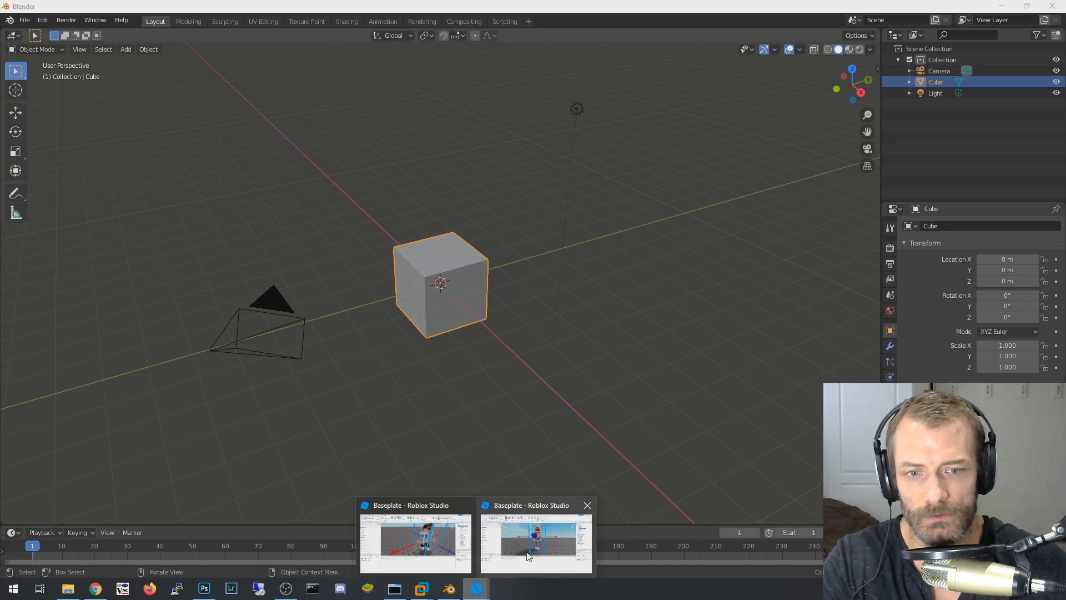
- Look over the avatar in Roblox Studio, then go back to Blender
left_click(536, 543)
right_click_drag(711, 275, 697, 245)
left_click(449, 588)
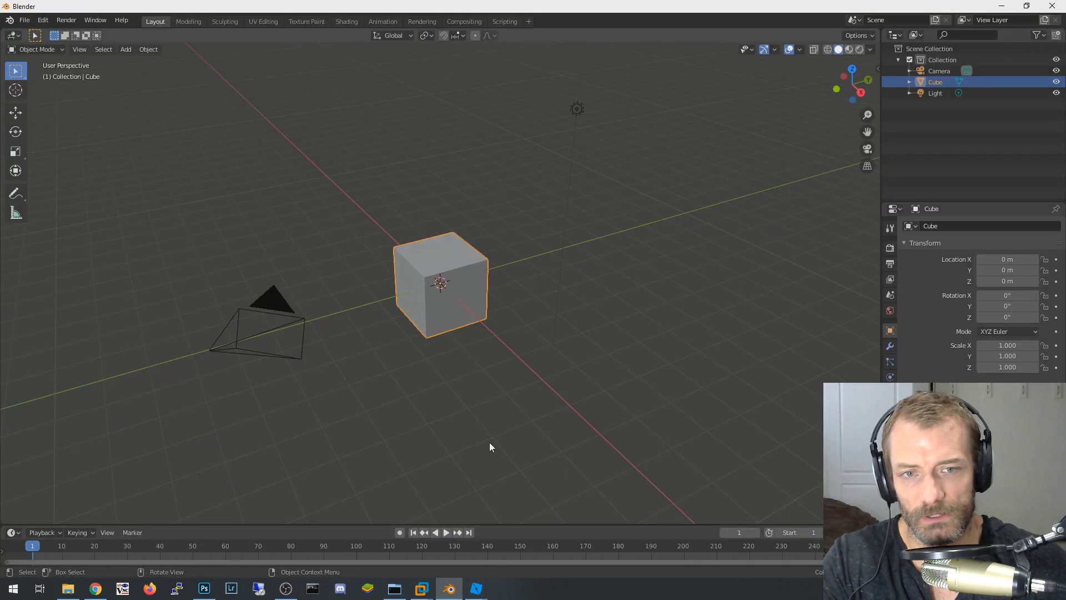
- Orbit around the default cube and bring up the Cube's options in the Outliner
middle_click_drag(653, 271, 598, 288)
mouse_move(439, 287)
middle_mouse_down()
mouse_move(355, 308)
mouse_move(417, 294)
mouse_move(422, 278)
mouse_move(264, 277)
mouse_move(423, 290)
mouse_move(518, 257)
mouse_move(432, 295)
mouse_move(301, 278)
mouse_move(429, 286)
mouse_move(422, 279)
mouse_move(408, 286)
mouse_move(450, 308)
mouse_move(396, 288)
mouse_move(448, 290)
middle_mouse_up()
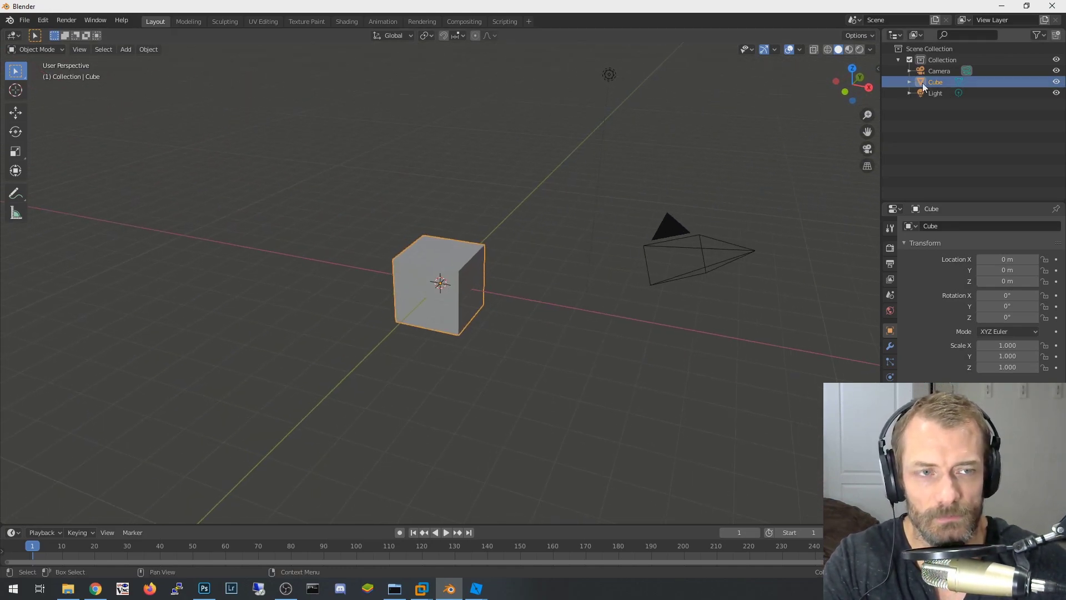
middle_click_drag(833, 189, 775, 191)
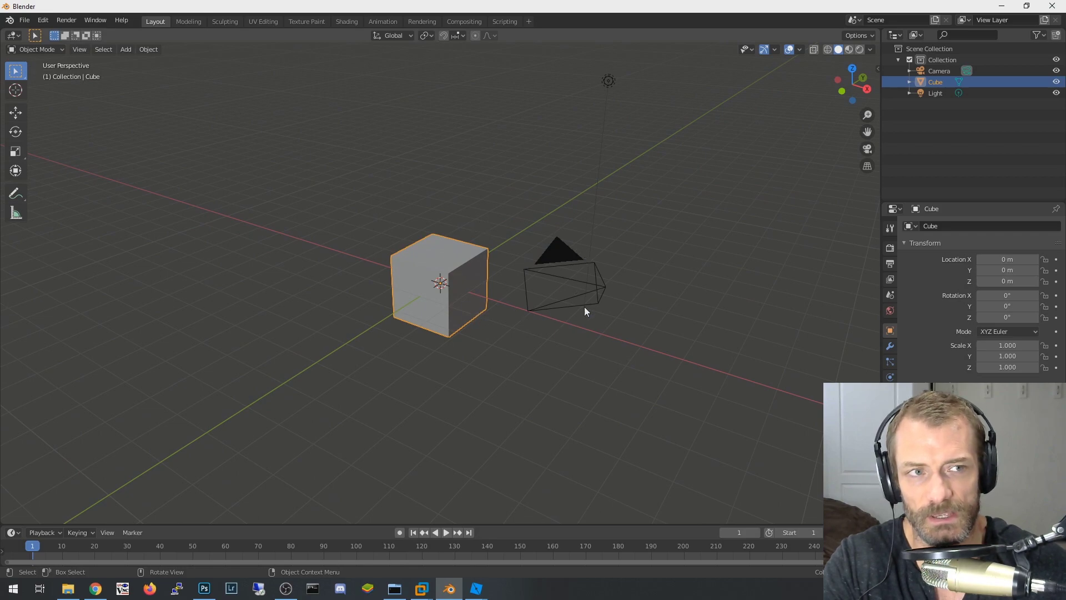
right_click(935, 83)
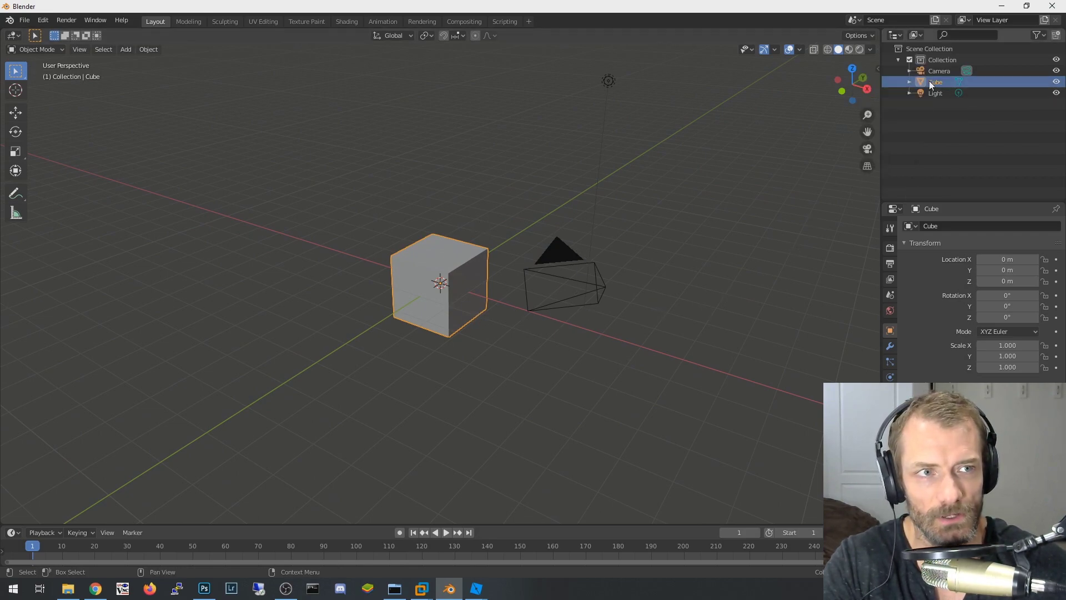
right_click(928, 81)
left_click(991, 136)
- Delete the default cube from the scene
right_click(928, 82)
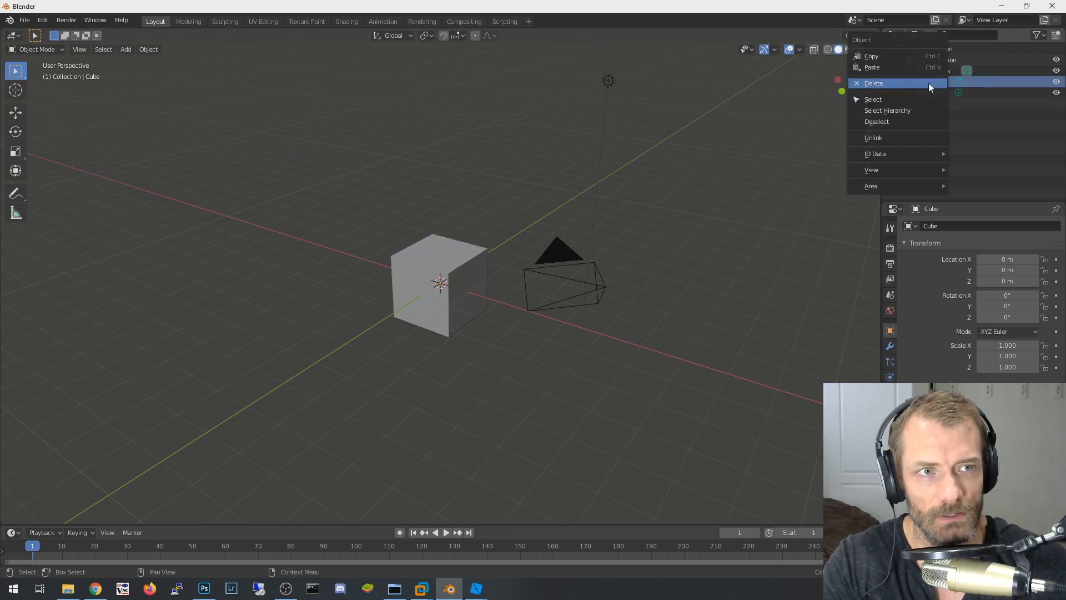
left_click(883, 84)
mouse_move(669, 315)
middle_mouse_down()
mouse_move(645, 312)
mouse_move(785, 287)
mouse_move(638, 334)
mouse_move(655, 316)
mouse_move(657, 287)
mouse_move(660, 312)
middle_mouse_up()
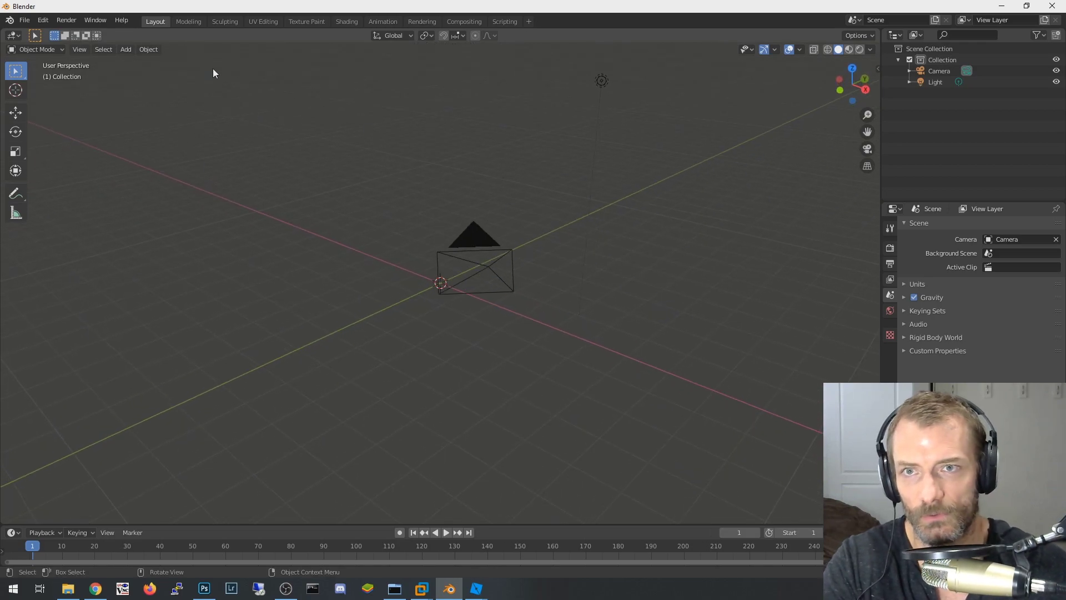
- Import butterflii.obj from the Desktop as a Wavefront OBJ model
left_click(26, 22)
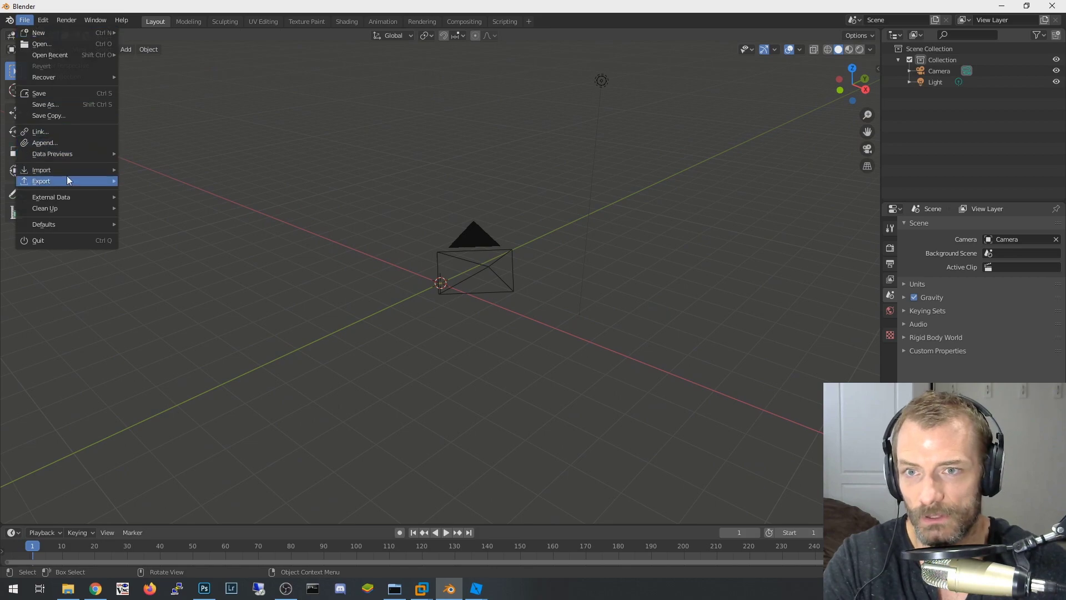
mouse_move(67, 172)
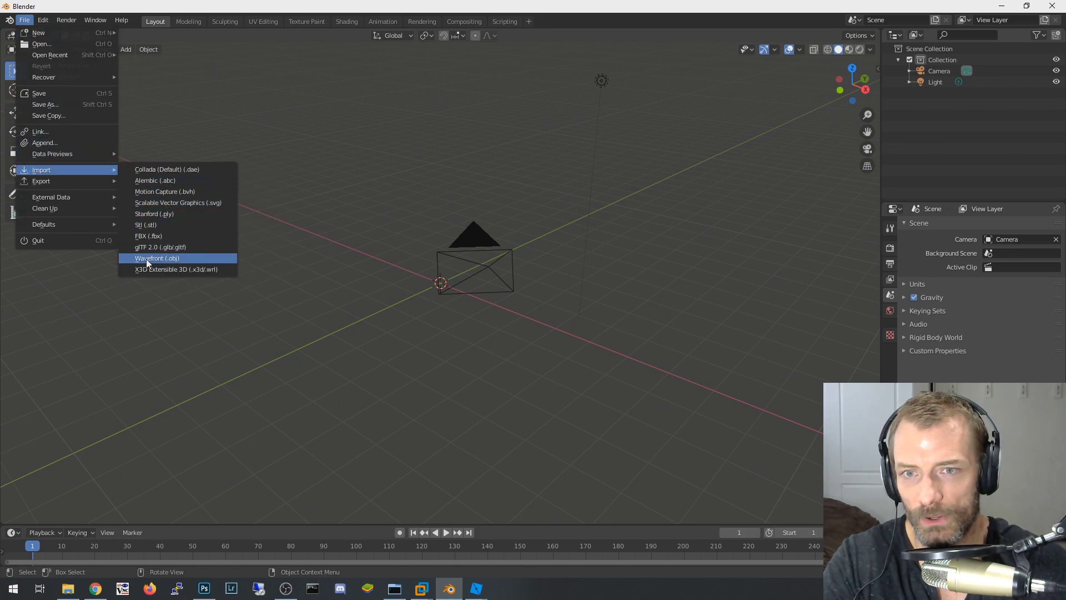
left_click(182, 258)
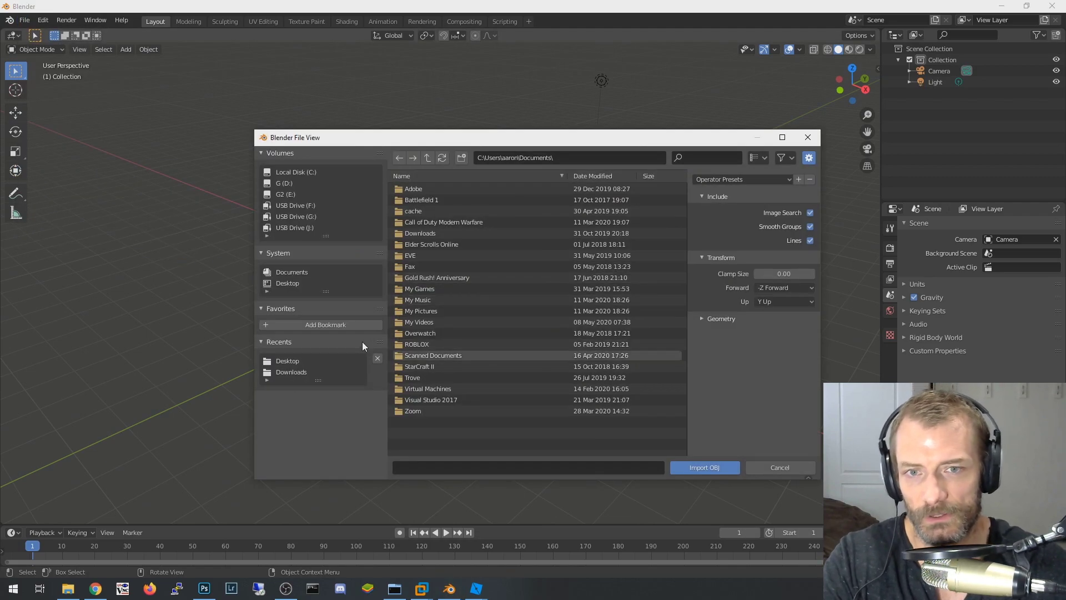
left_click(286, 283)
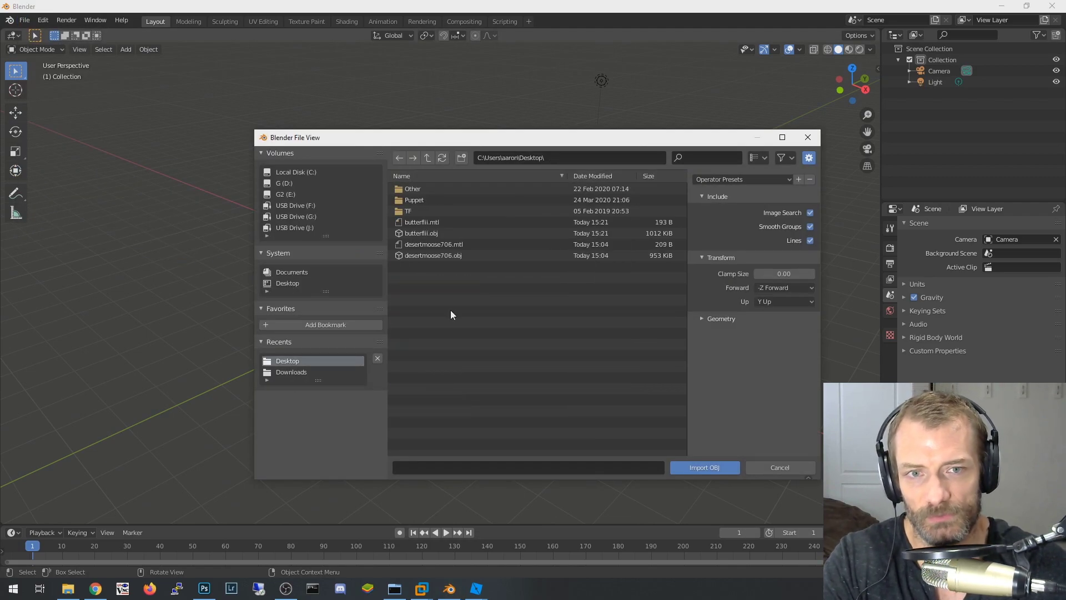
left_click(420, 235)
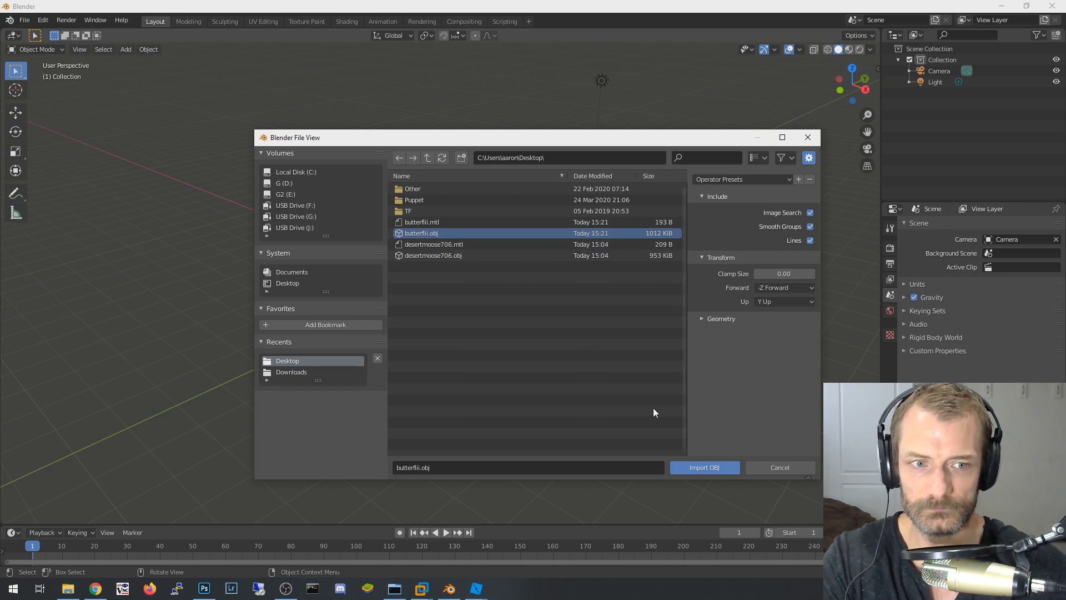
left_click(704, 468)
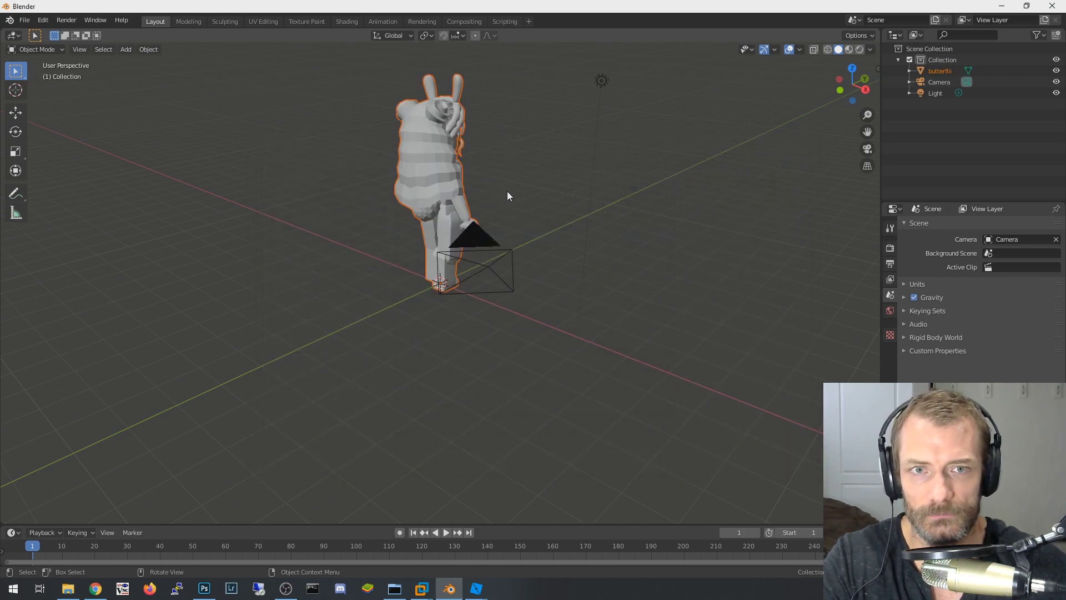
key("s")
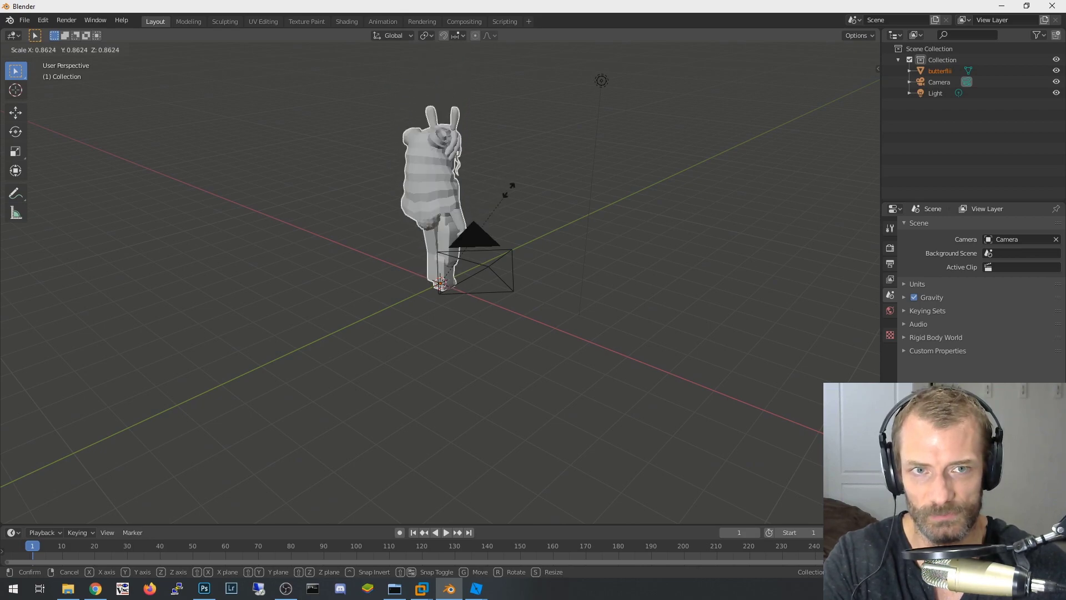
- Shrink the butterflii avatar to about 0.86 scale and spin it around Z with the Rotate tool
left_click(503, 222)
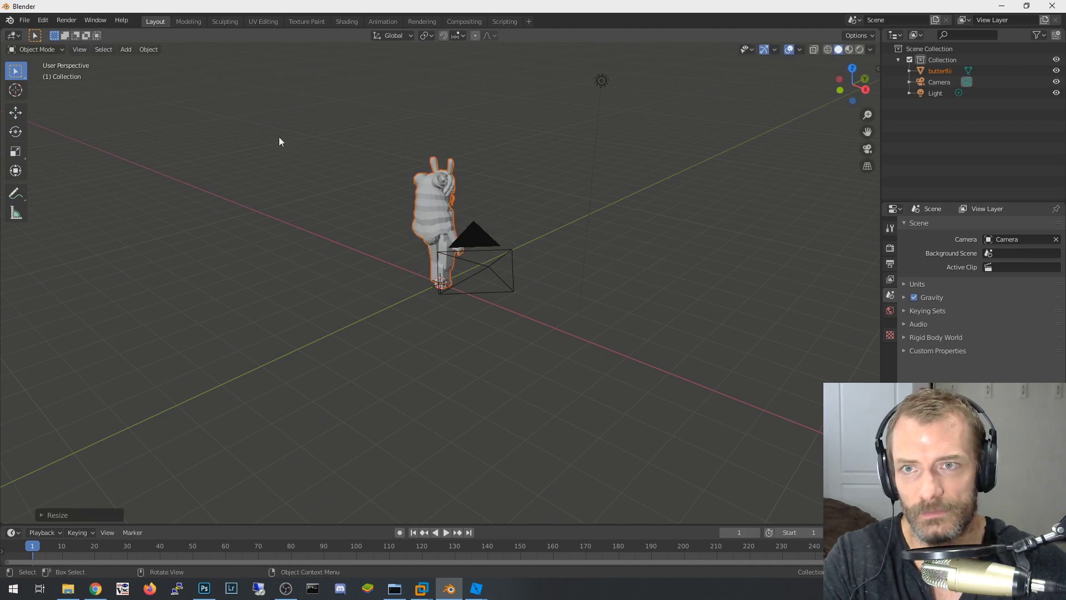
left_click(16, 134)
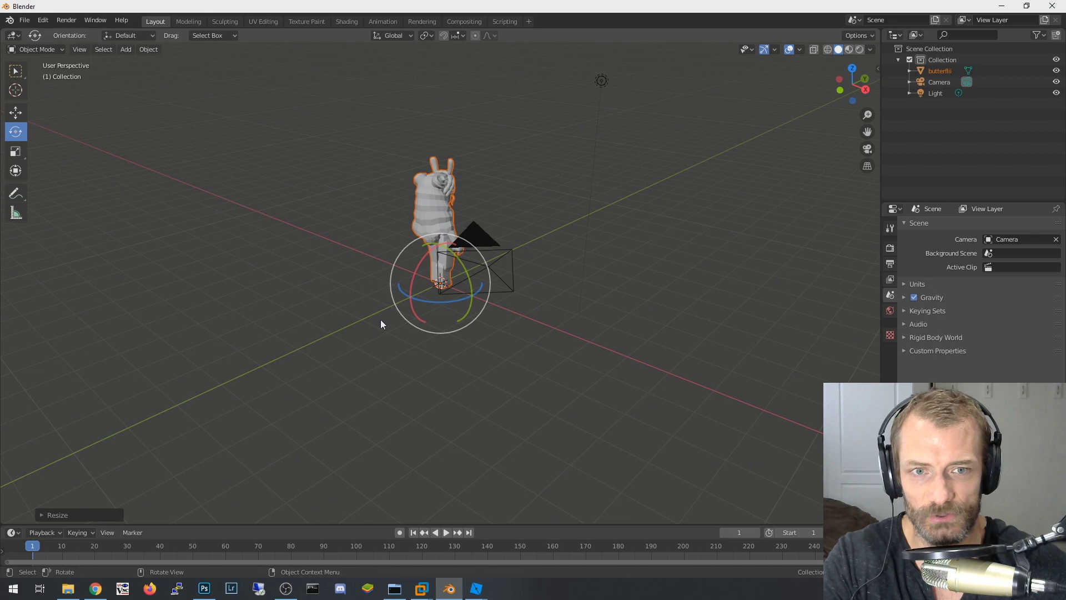
middle_click_drag(381, 325, 413, 288)
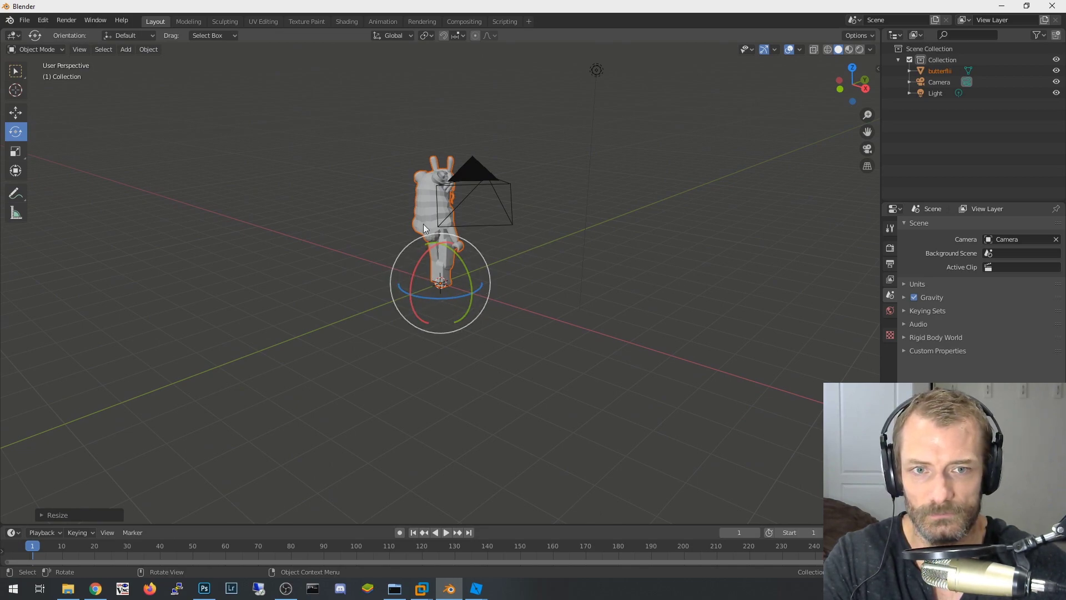
middle_click_drag(404, 298, 466, 306)
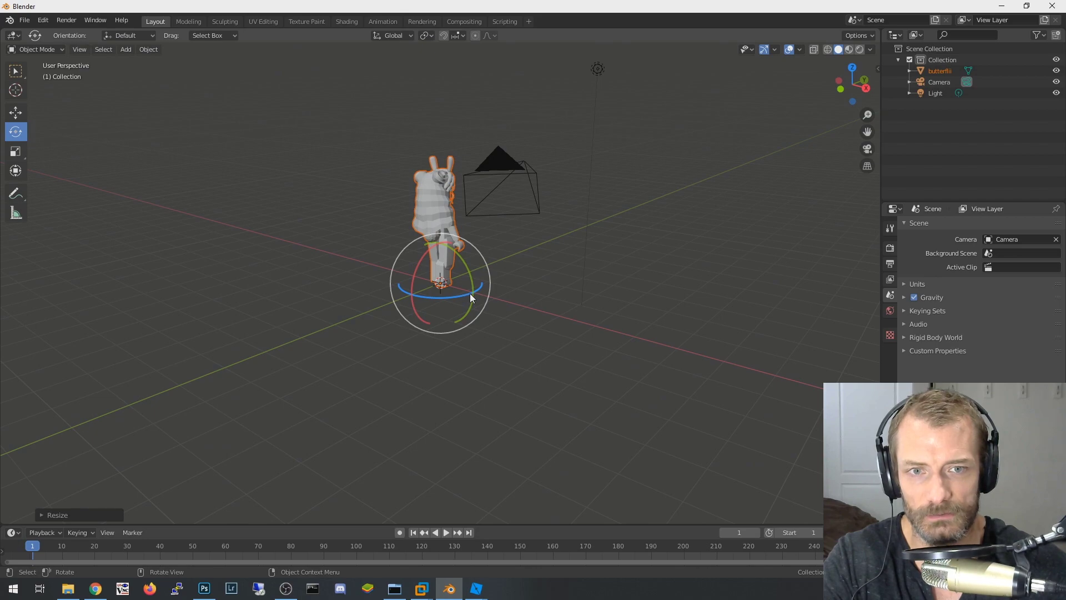
left_click_drag(470, 293, 388, 304)
middle_click_drag(511, 332, 502, 339)
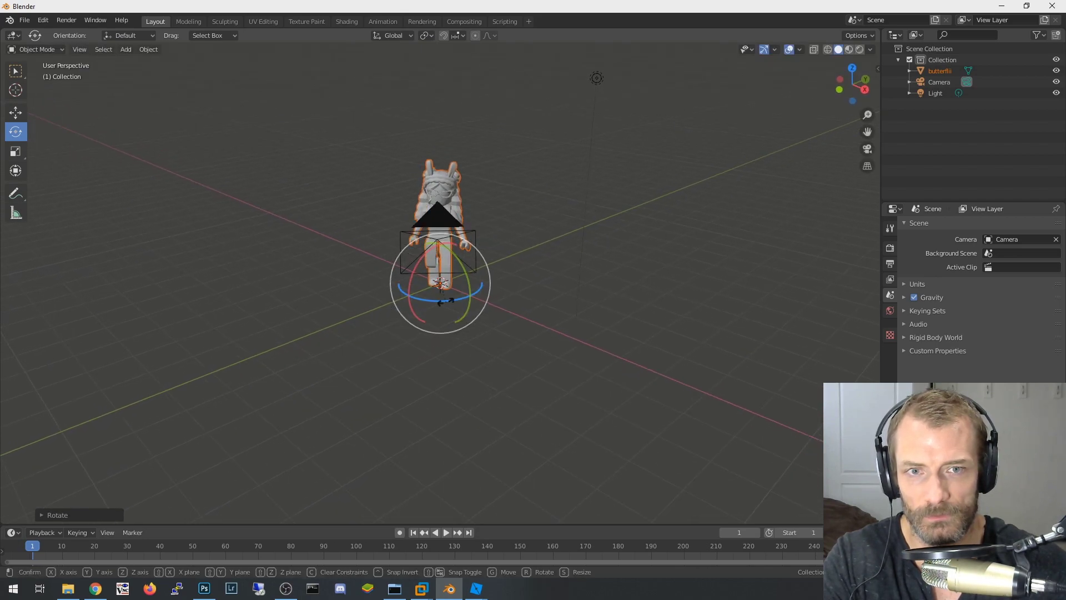
left_click_drag(445, 301, 450, 300)
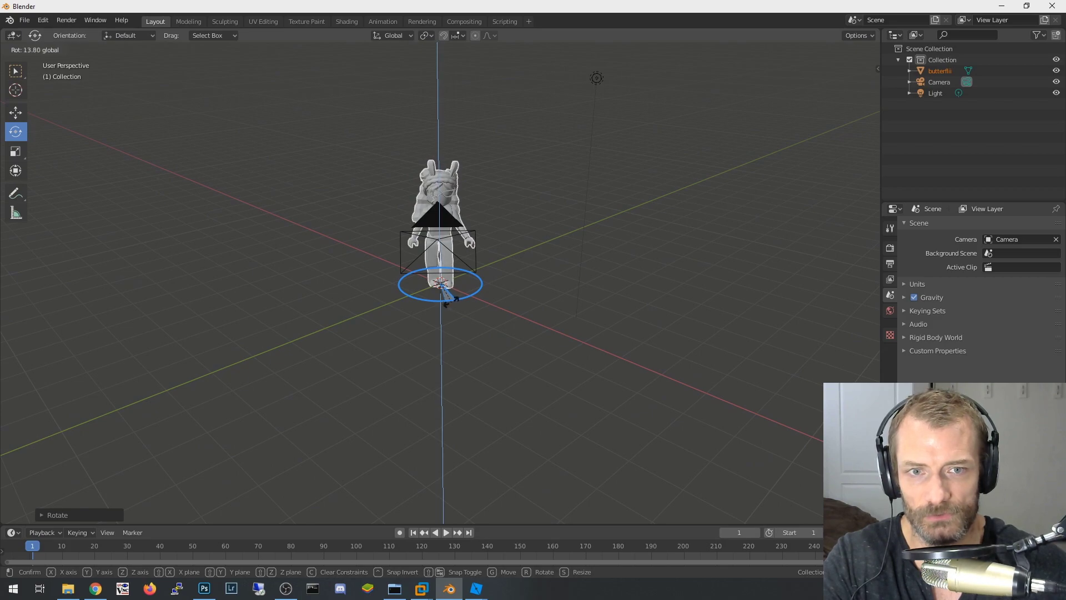
left_click_drag(455, 299, 481, 328)
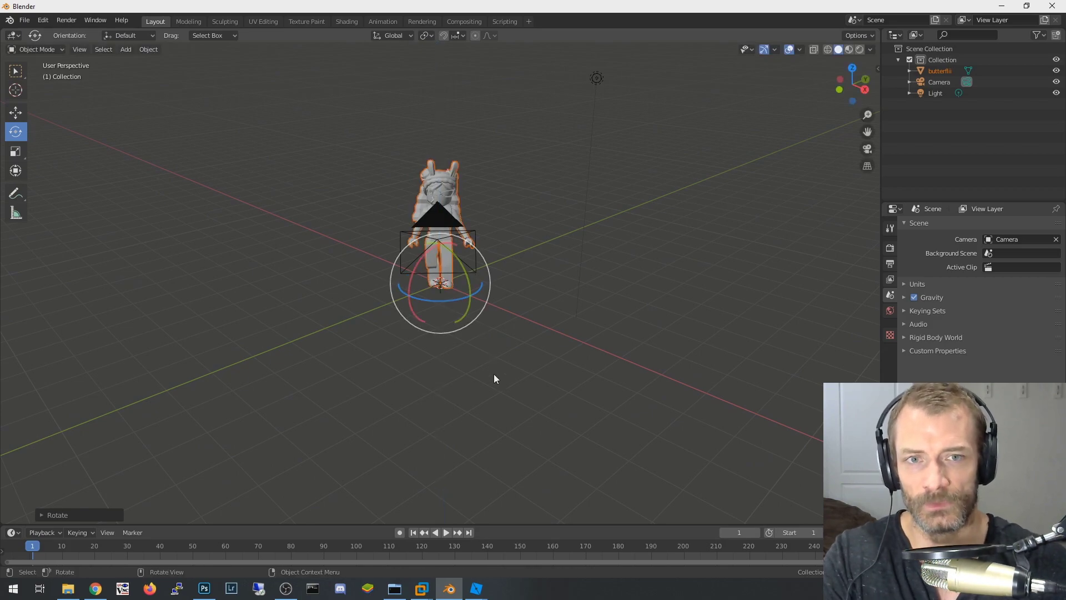
middle_click_drag(533, 361, 669, 352)
- Select the camera and lower it along Z to a height of 3.356 m
left_click(780, 263)
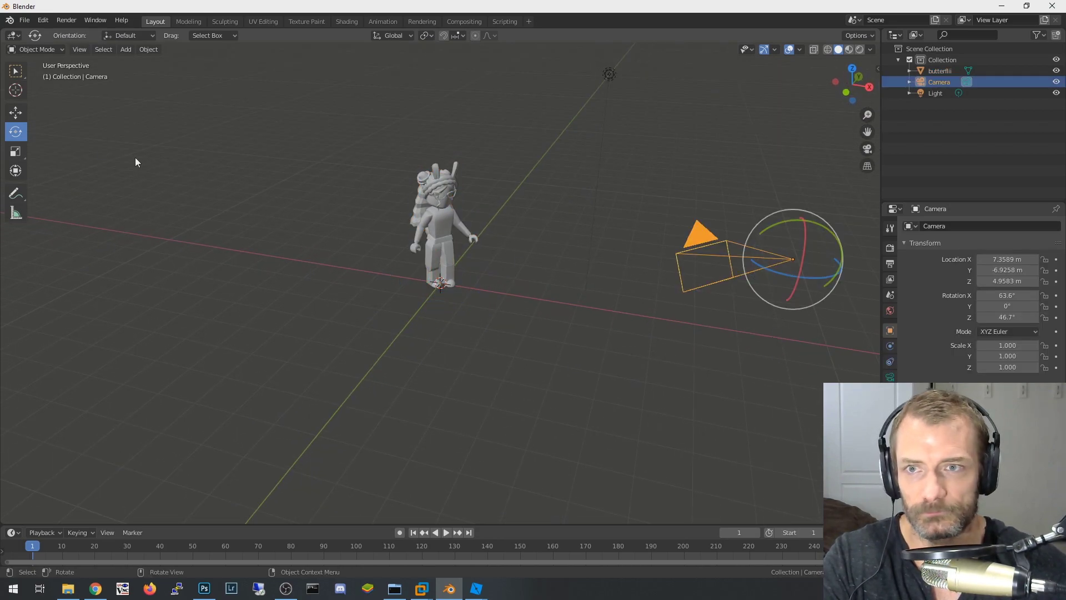
left_click(16, 114)
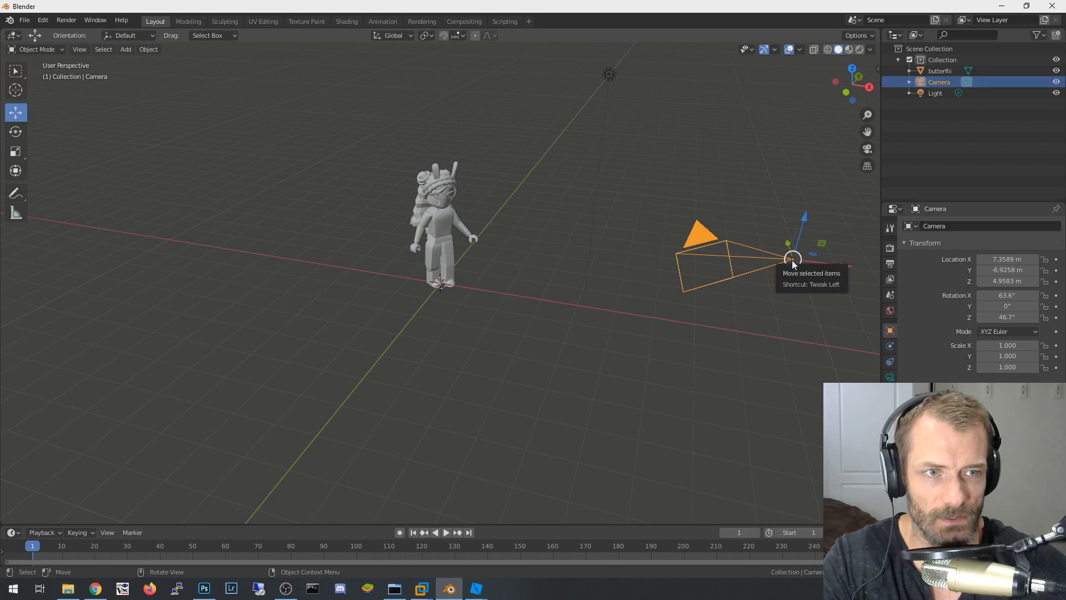
left_click_drag(804, 218, 788, 237)
mouse_move(815, 279)
middle_mouse_down()
mouse_move(752, 265)
mouse_move(832, 272)
mouse_move(821, 269)
middle_mouse_up()
key("g")
key("z")
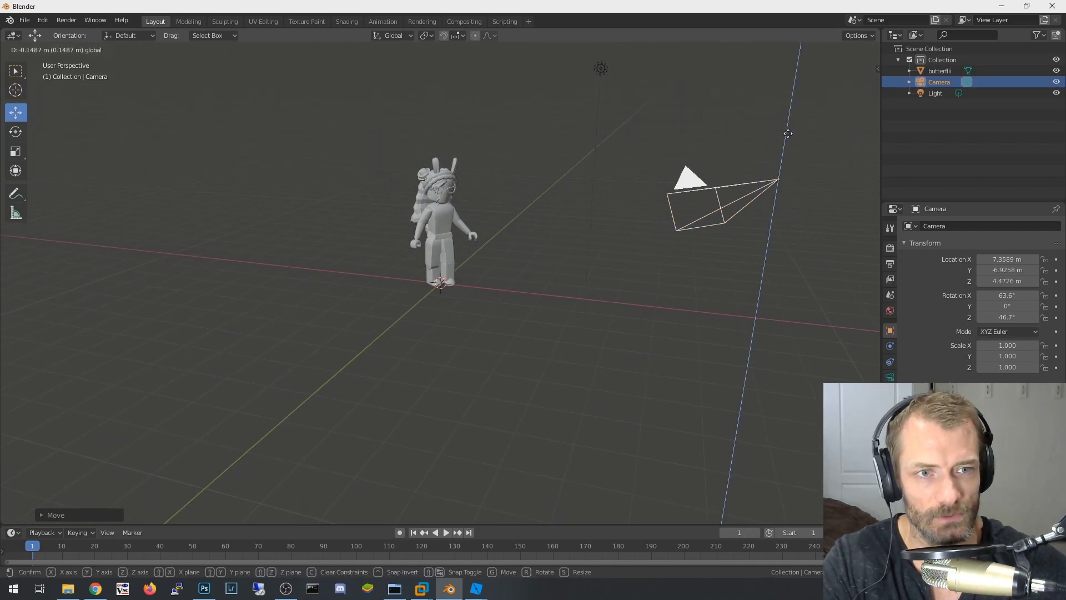
left_click(784, 222)
middle_click_drag(784, 222, 770, 272)
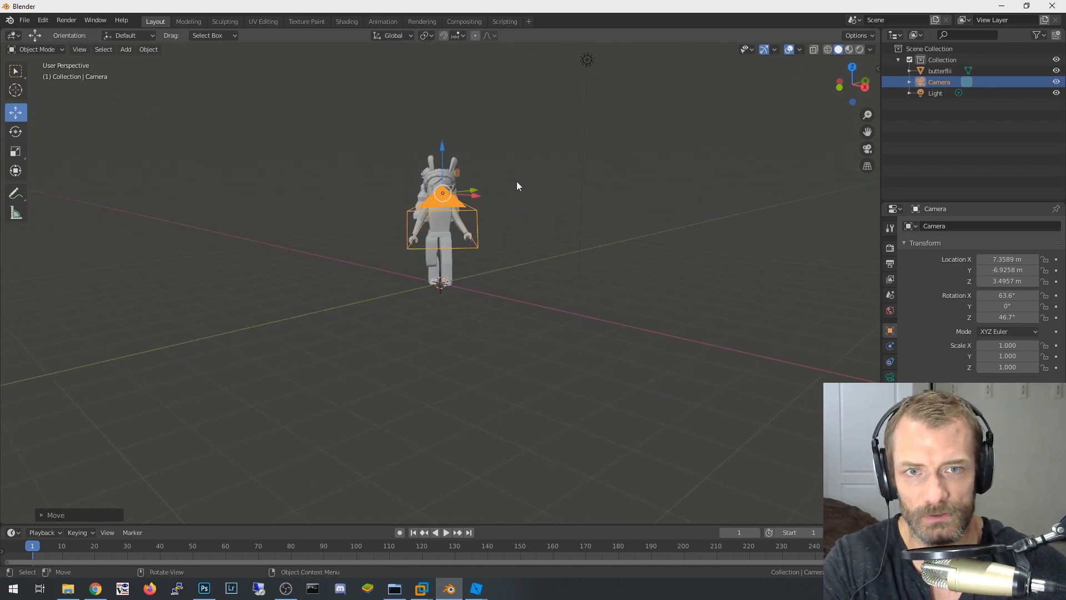
key("g")
key("z")
left_click(525, 221)
middle_click_drag(527, 222, 407, 183)
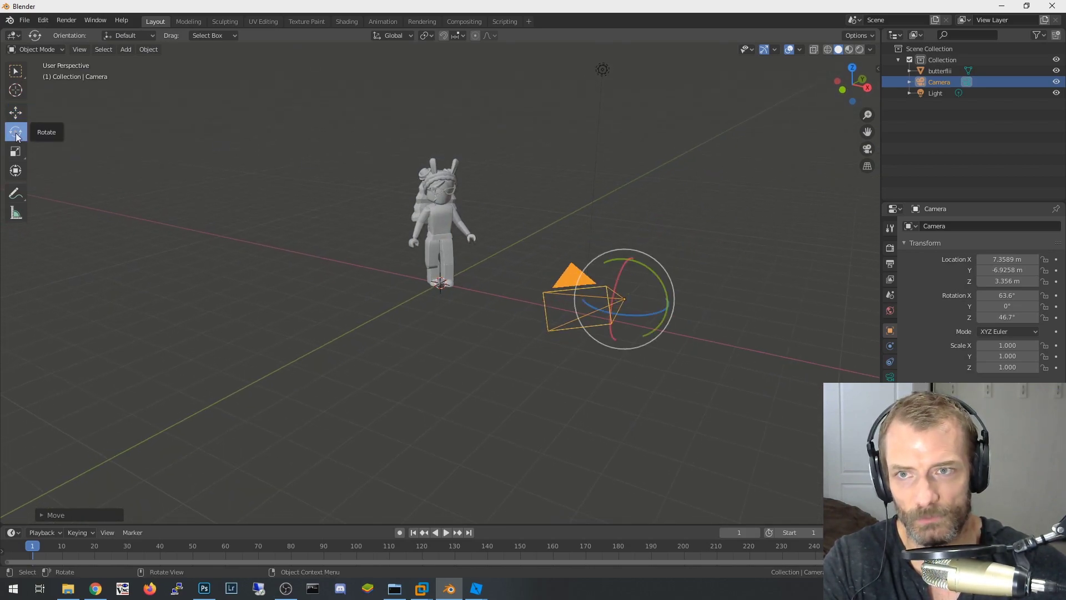
- Tilt the camera upward toward the avatar
middle_click_drag(562, 303, 637, 350)
scroll(489, 400, "up", 1)
scroll(493, 401, "down", 2)
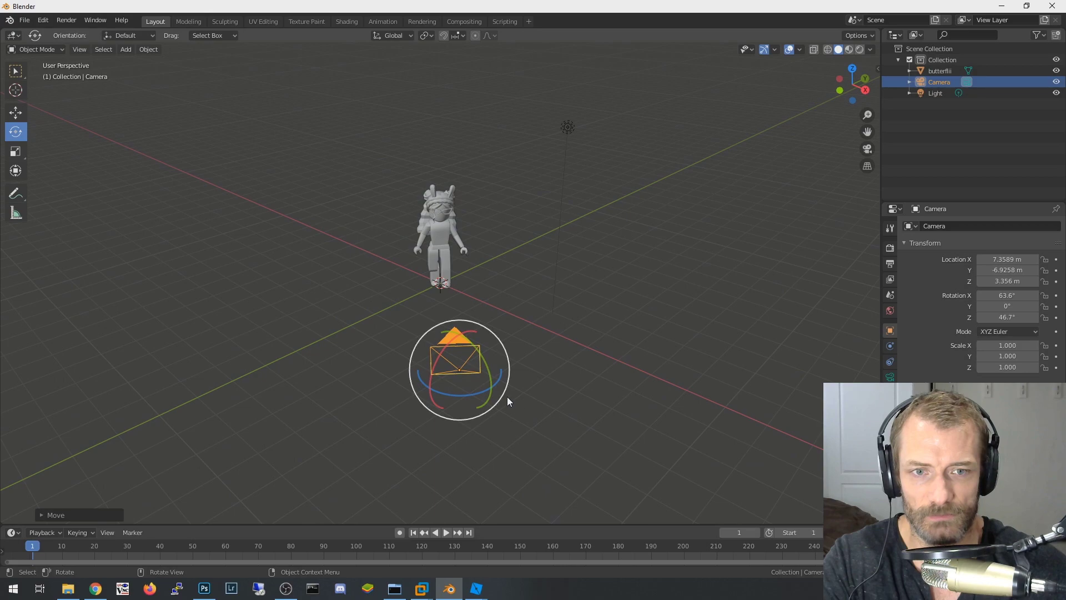
scroll(509, 396, "up", 1)
middle_click_drag(522, 394, 610, 402)
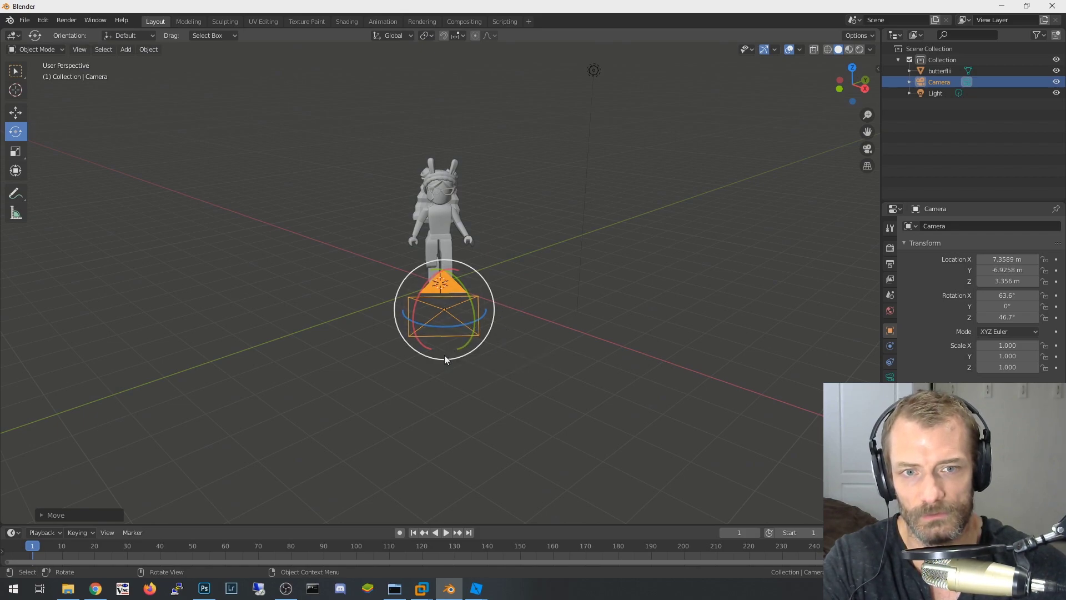
left_click_drag(445, 342, 443, 350)
middle_click_drag(451, 328, 451, 319)
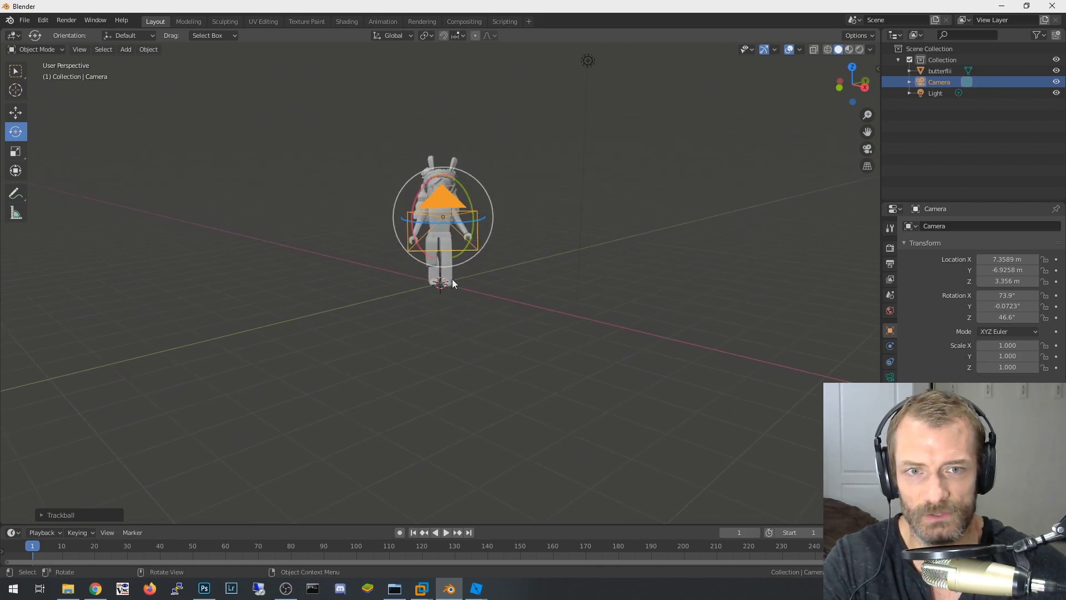
left_click_drag(444, 238, 446, 241)
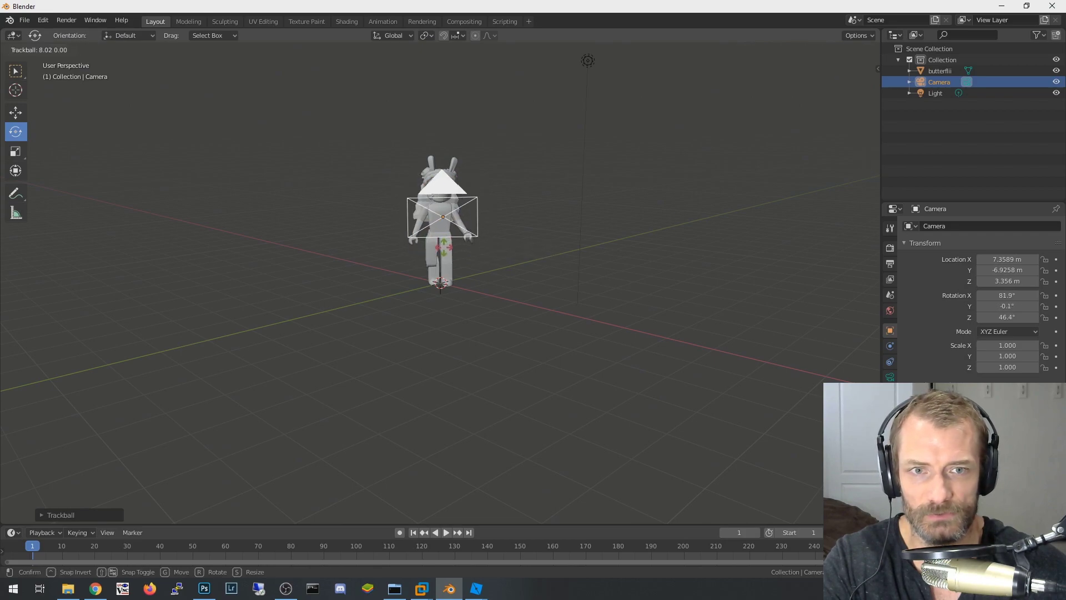
left_click_drag(444, 247, 445, 247)
middle_click_drag(481, 272, 481, 272)
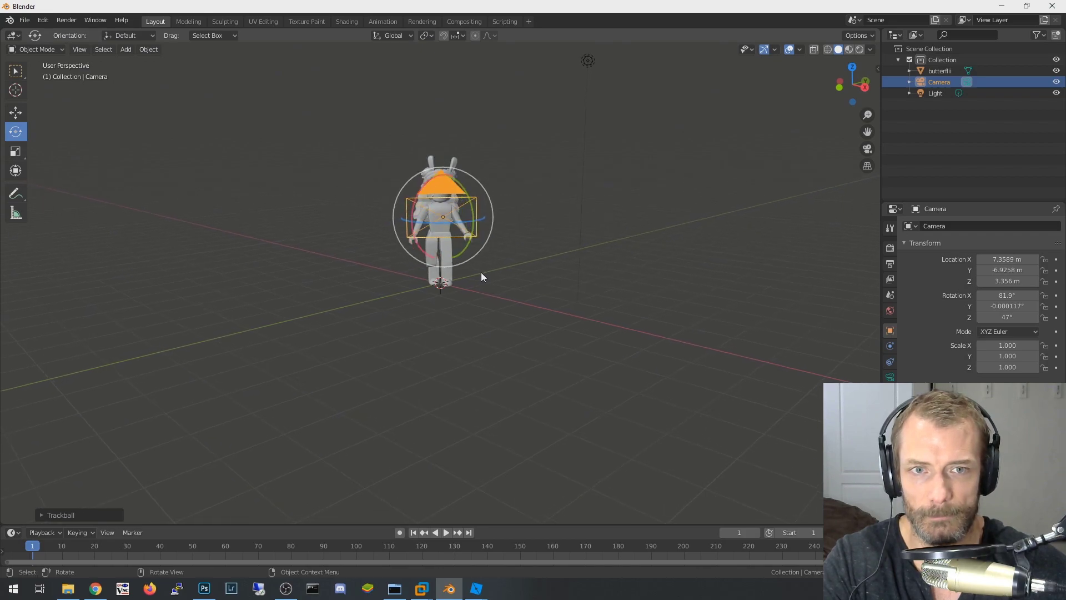
mouse_move(441, 232)
left_mouse_down()
mouse_move(445, 267)
mouse_move(437, 216)
mouse_move(443, 232)
left_mouse_up()
- Bring the camera over the avatar and free-rotate it with R to aim straight on
middle_click_drag(489, 286, 548, 293)
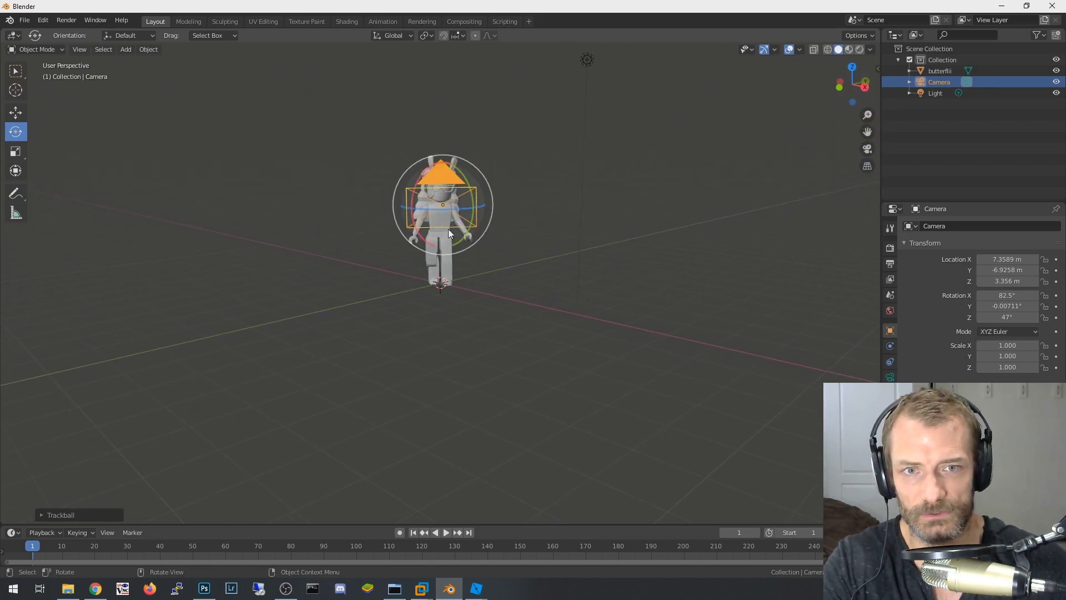
left_click_drag(442, 221, 442, 228)
middle_click_drag(442, 228, 522, 291)
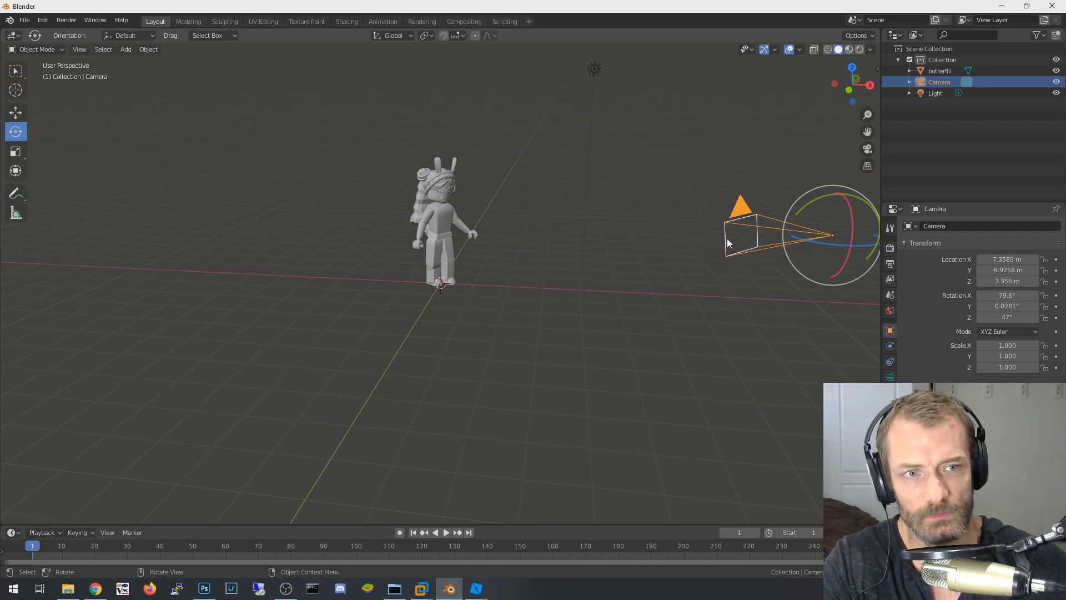
key("r")
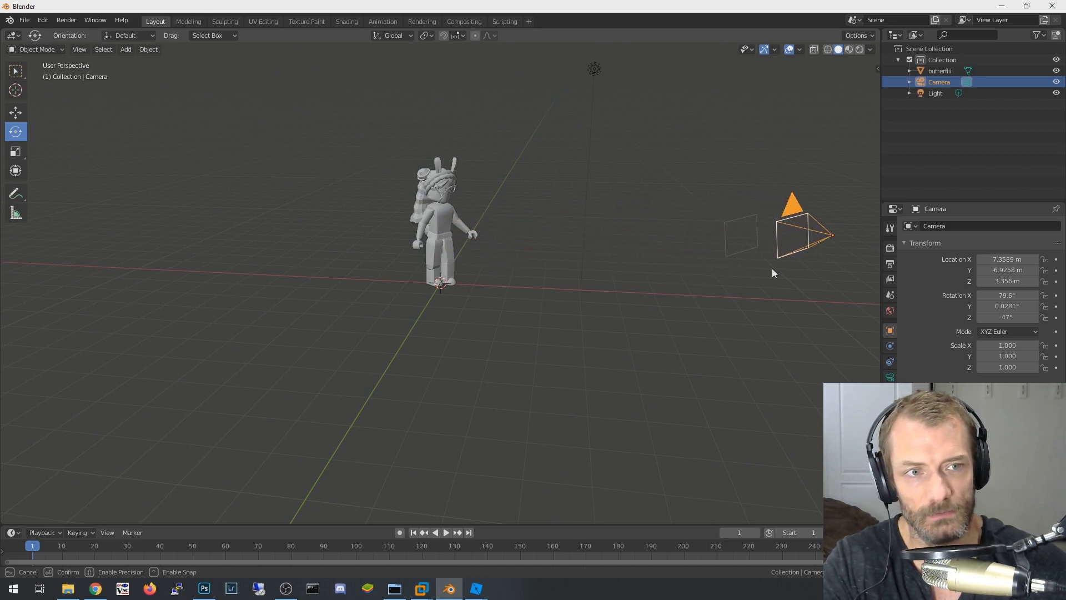
left_click(741, 272)
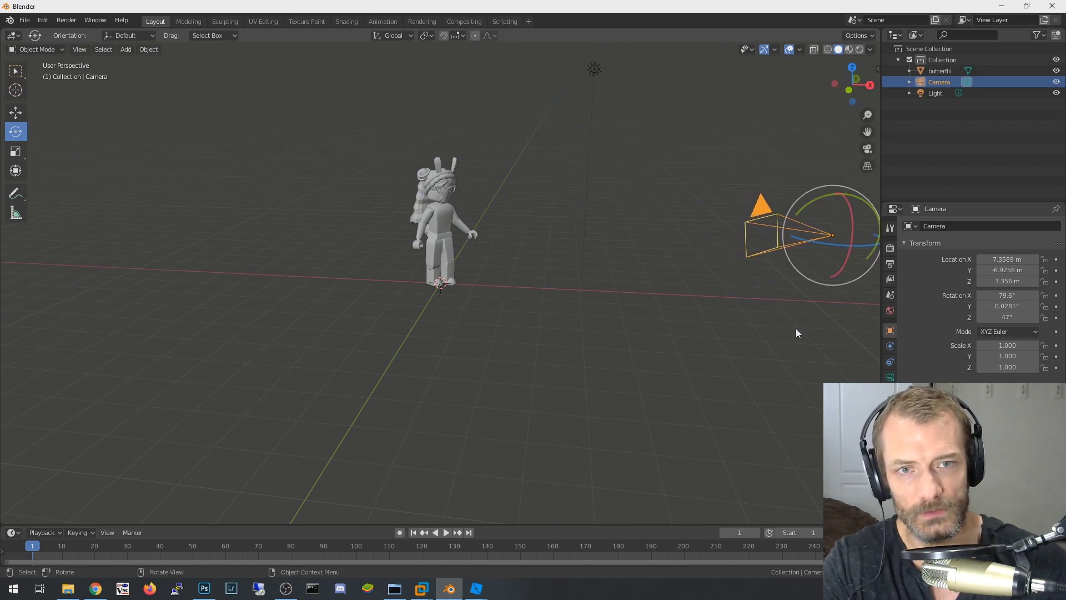
middle_click_drag(795, 329, 745, 323)
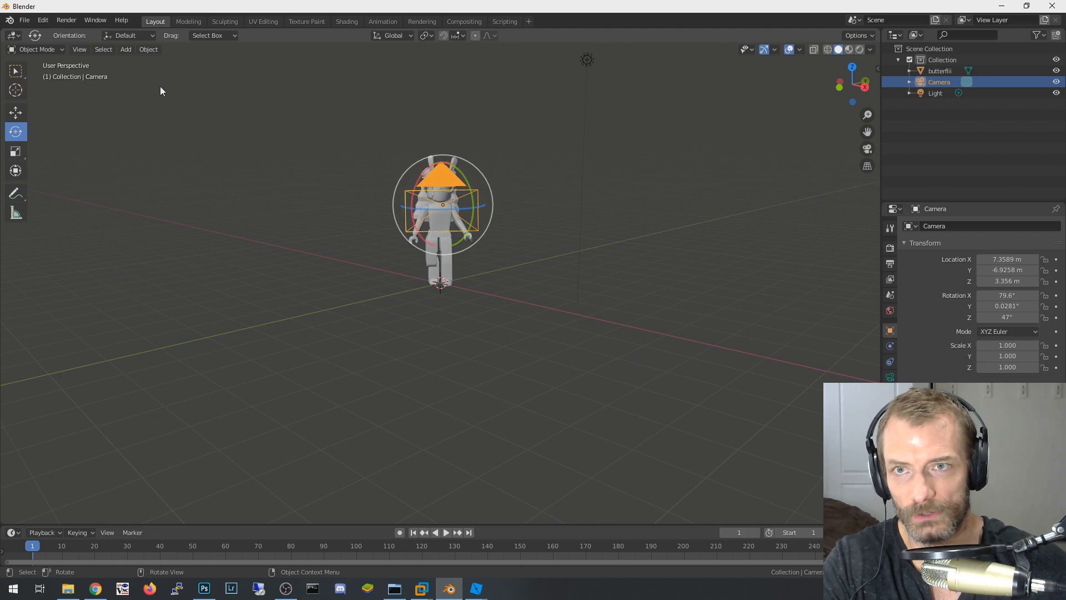
- Render test images from the camera, tilting it slightly between renders
left_click(66, 20)
left_click(68, 35)
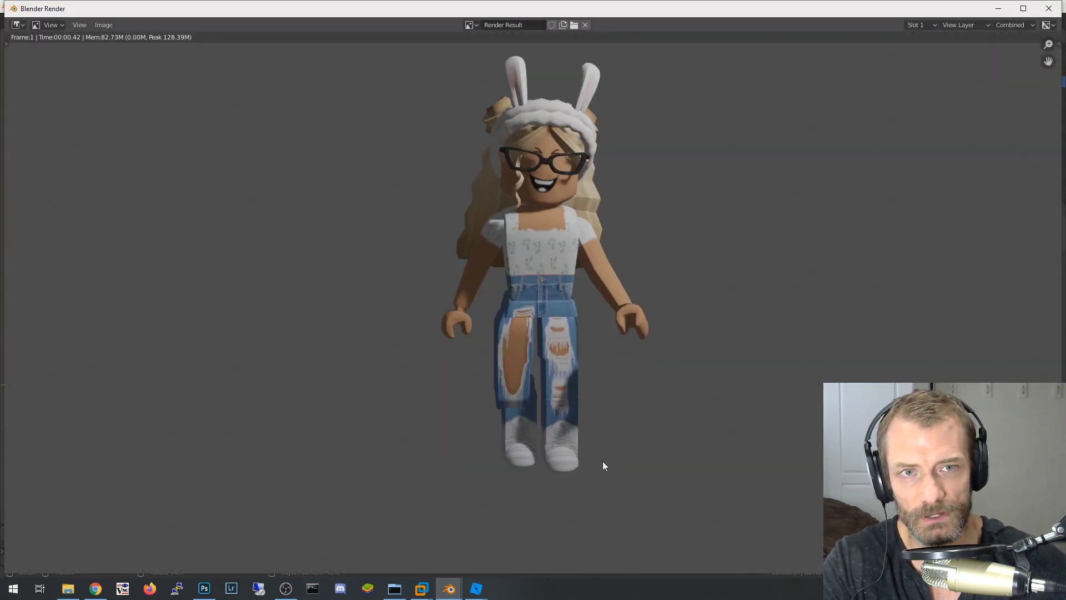
left_click(1049, 9)
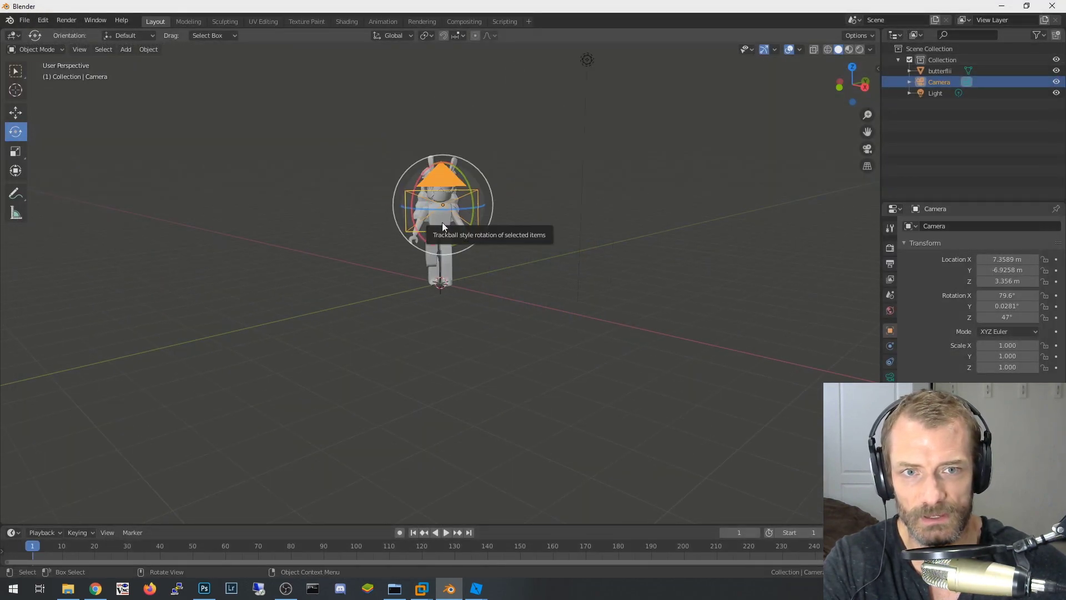
left_click_drag(444, 227, 443, 224)
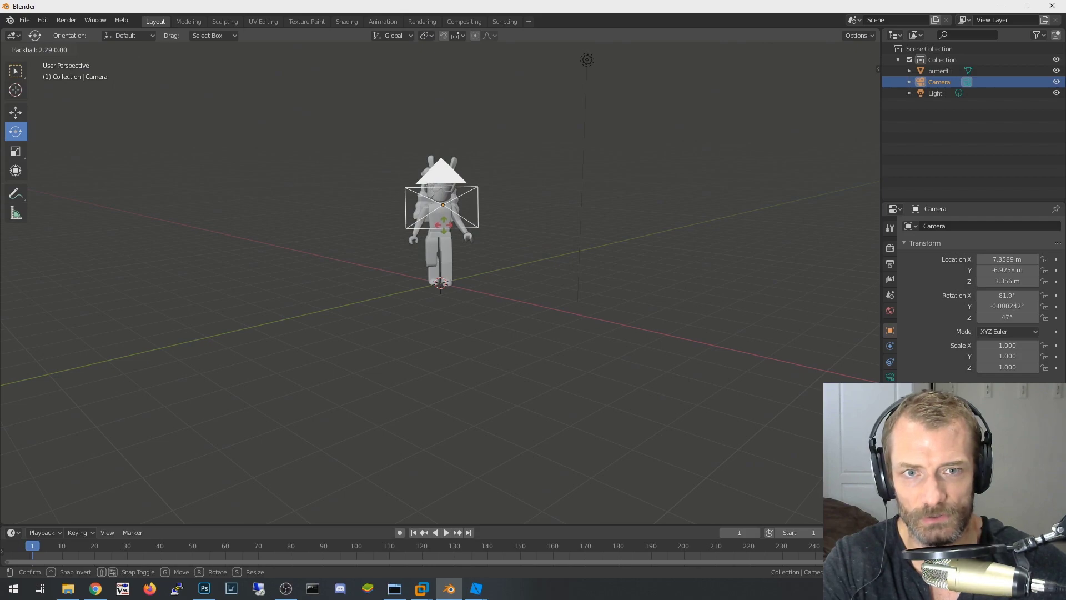
left_click_drag(443, 225, 444, 222)
left_click(67, 20)
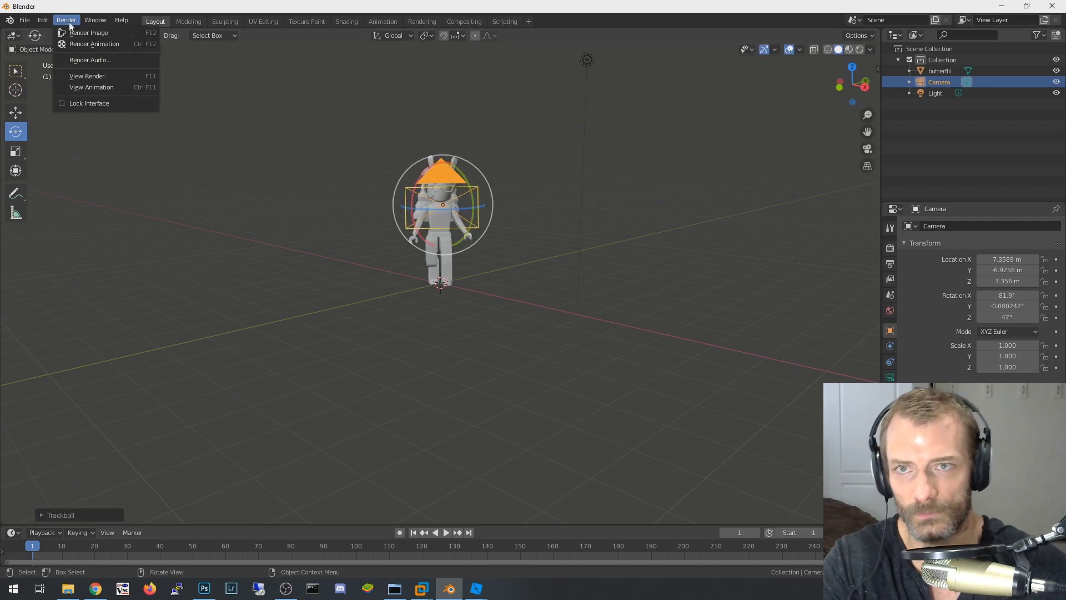
left_click(74, 32)
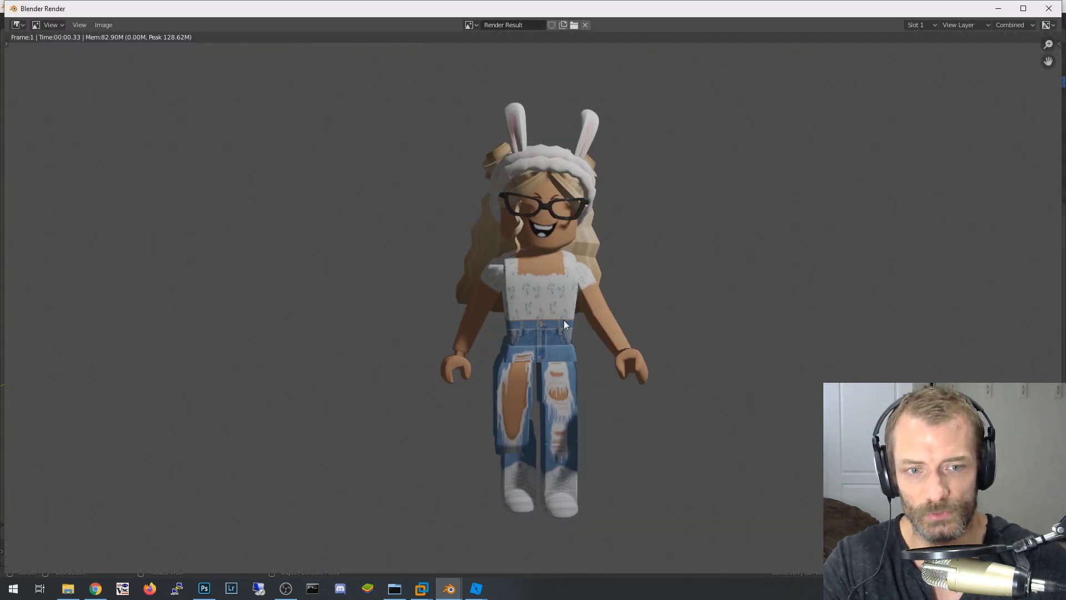
left_click(1052, 9)
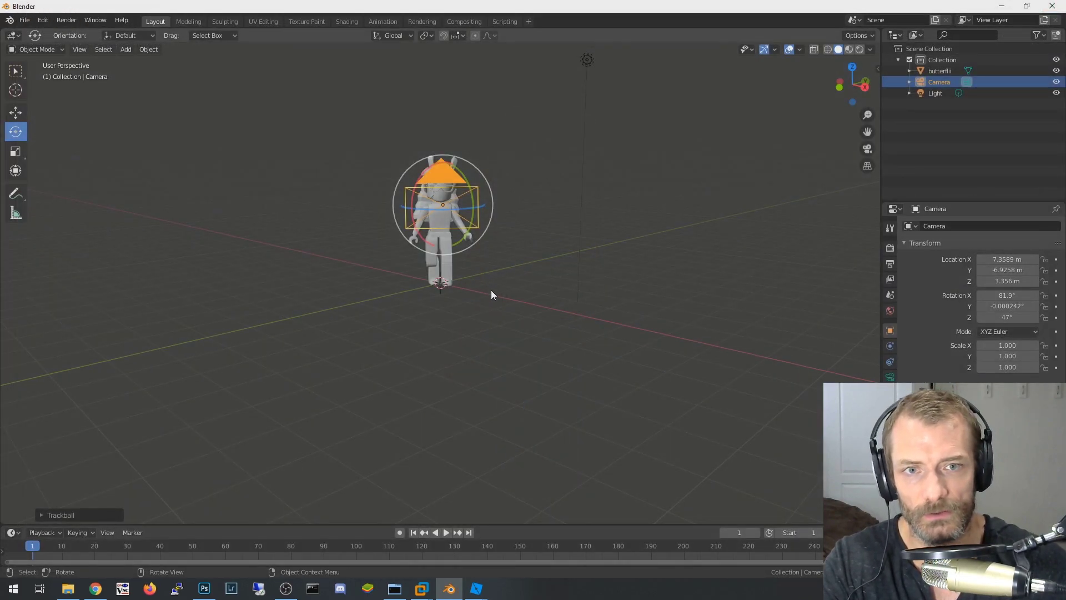
- Widen the camera's field of view and render another framing test
scroll(603, 212, "up", 4)
middle_click_drag(558, 254, 725, 237)
left_click_drag(741, 219, 729, 218)
left_click(67, 21)
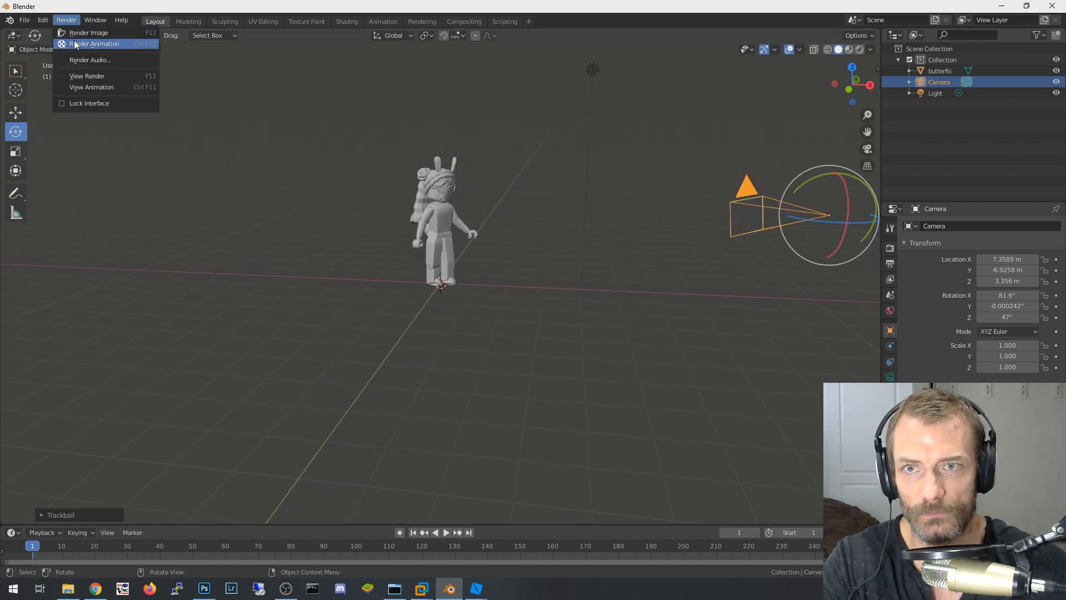
left_click(75, 40)
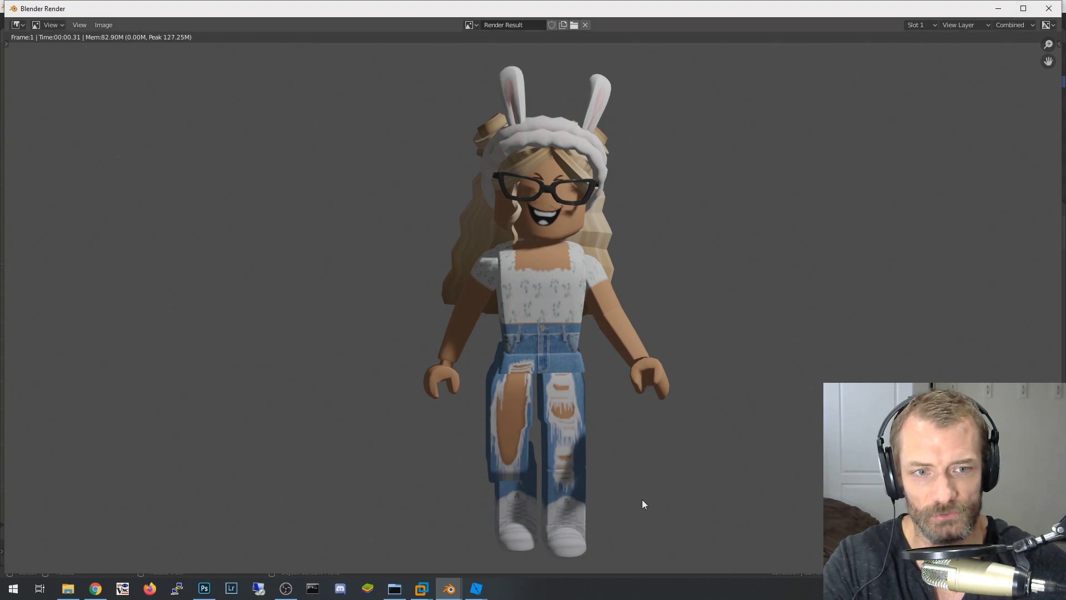
left_click(1049, 9)
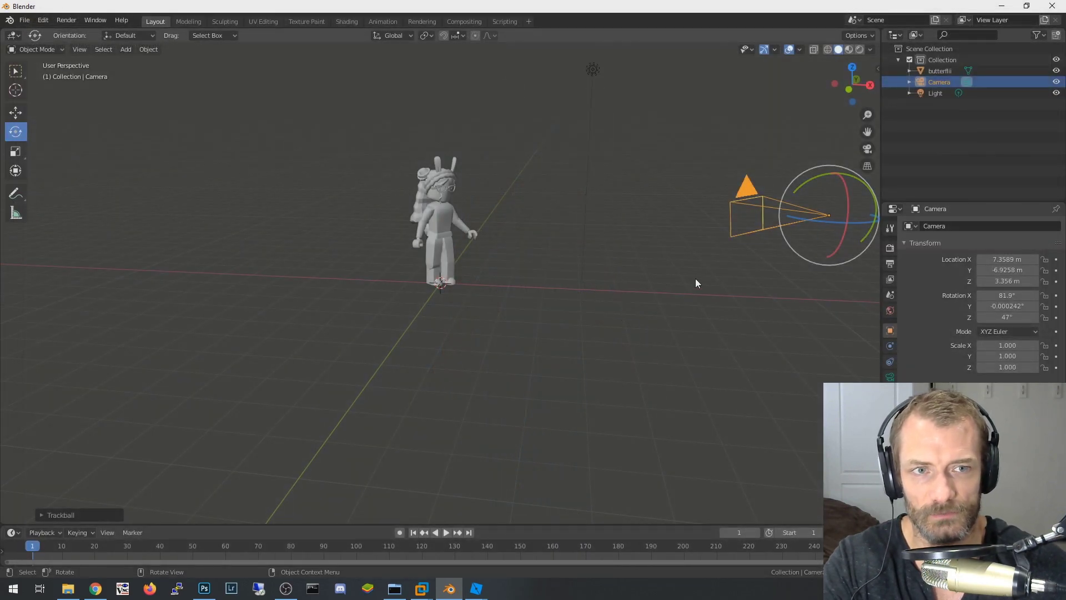
middle_click_drag(695, 278, 644, 300)
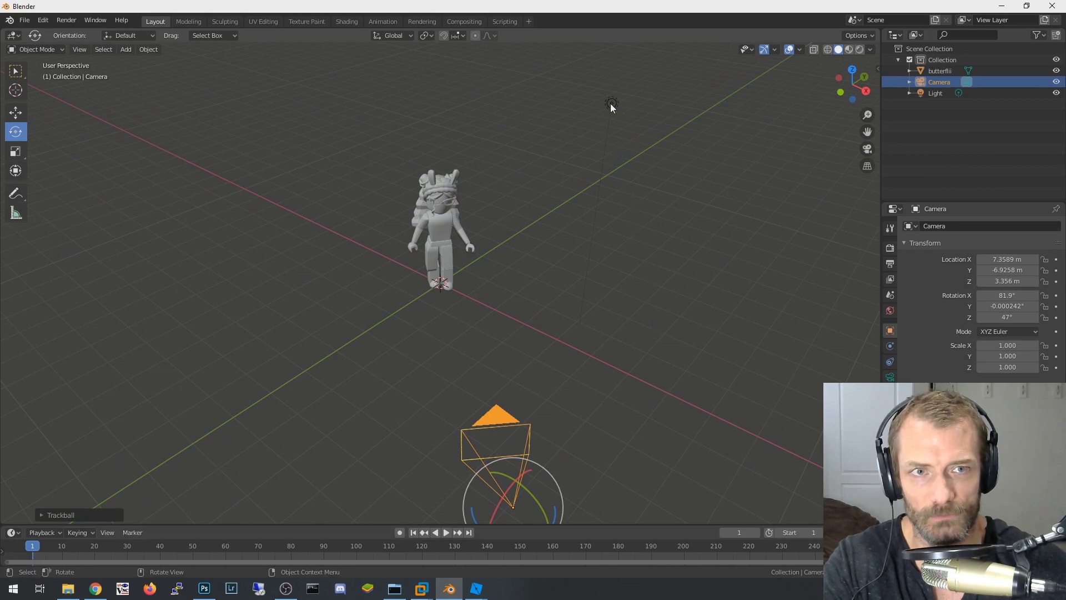
left_click(611, 103)
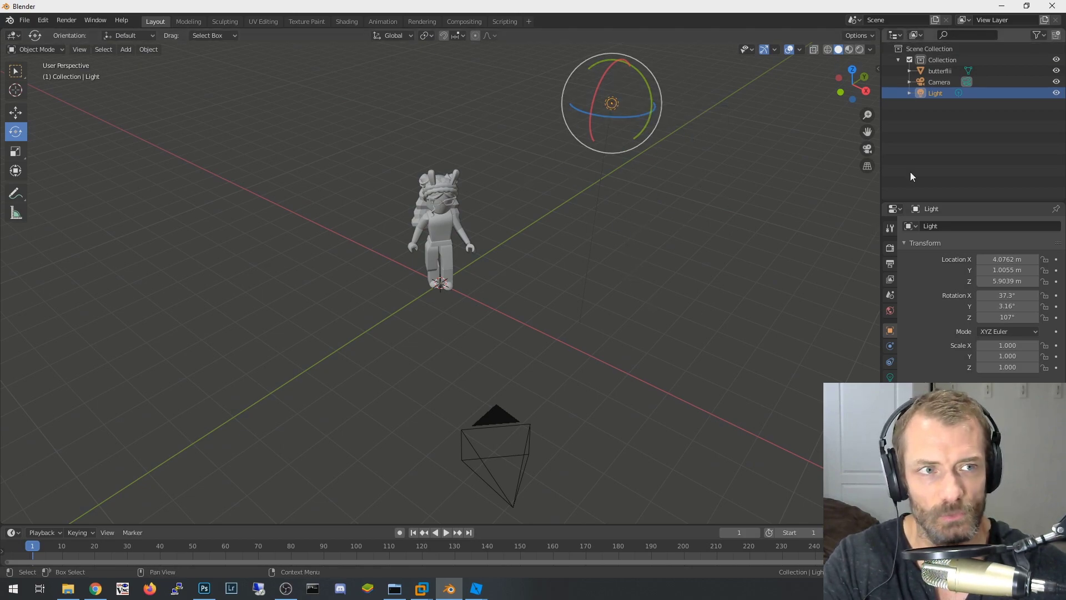
- Drag the light down toward the front of the avatar
left_click(15, 114)
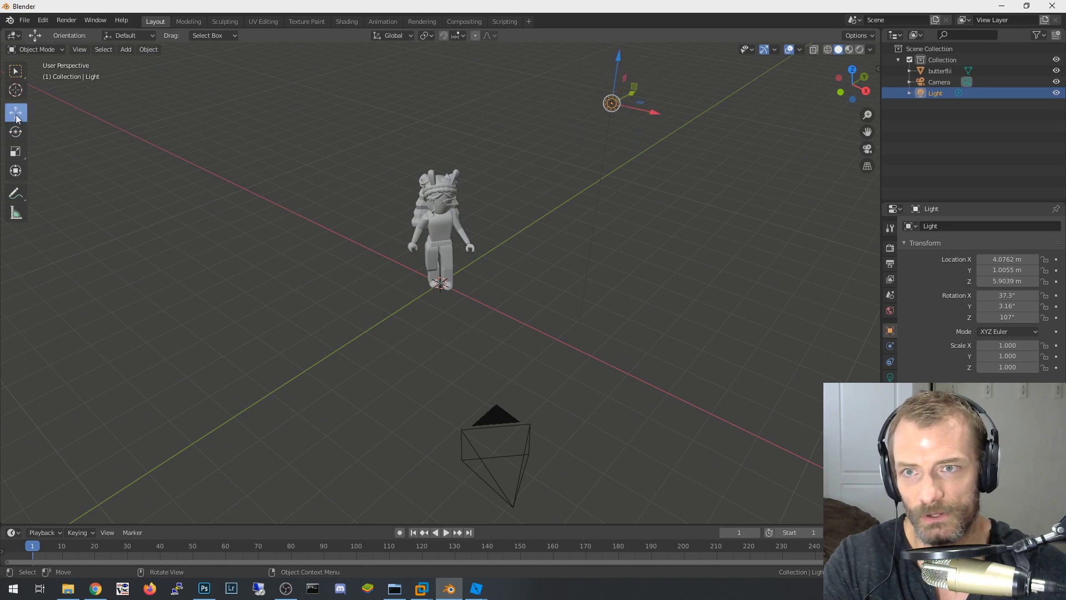
left_click_drag(617, 108, 566, 269)
middle_click_drag(567, 269, 596, 349)
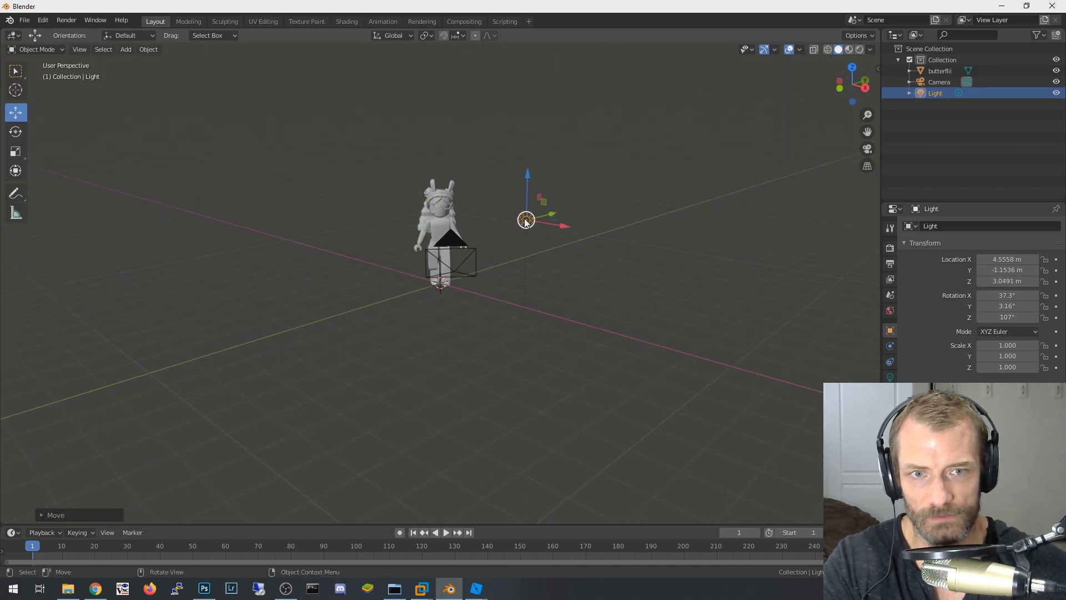
left_click_drag(526, 220, 497, 234)
middle_click_drag(542, 240, 528, 270)
key("g")
left_click(527, 328)
middle_click_drag(528, 327, 513, 248)
- Nudge the light along X and then Y to place it in front of the avatar
key("g")
key("x")
left_click(524, 244)
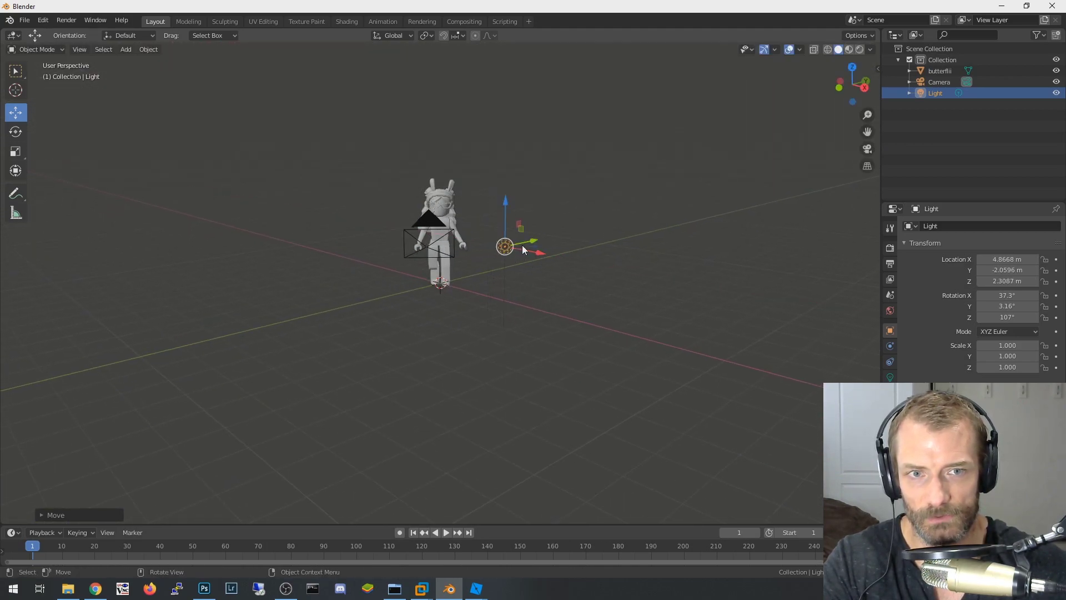
key("g")
key("y")
left_click(527, 264)
middle_click_drag(564, 303, 538, 336)
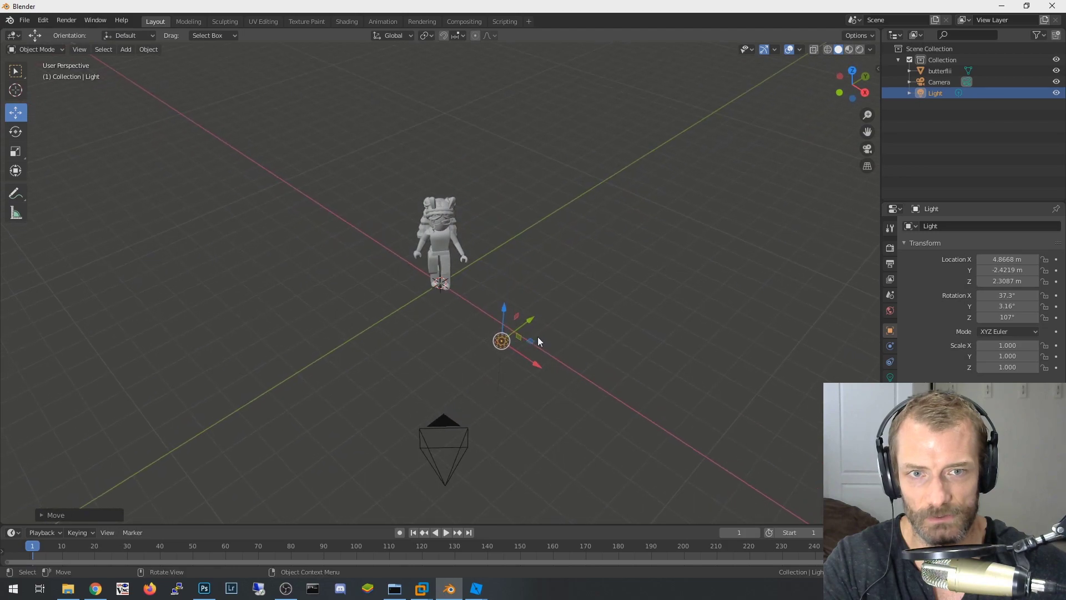
- Render the avatar with the repositioned light and inspect the result
left_click(67, 21)
left_click(83, 33)
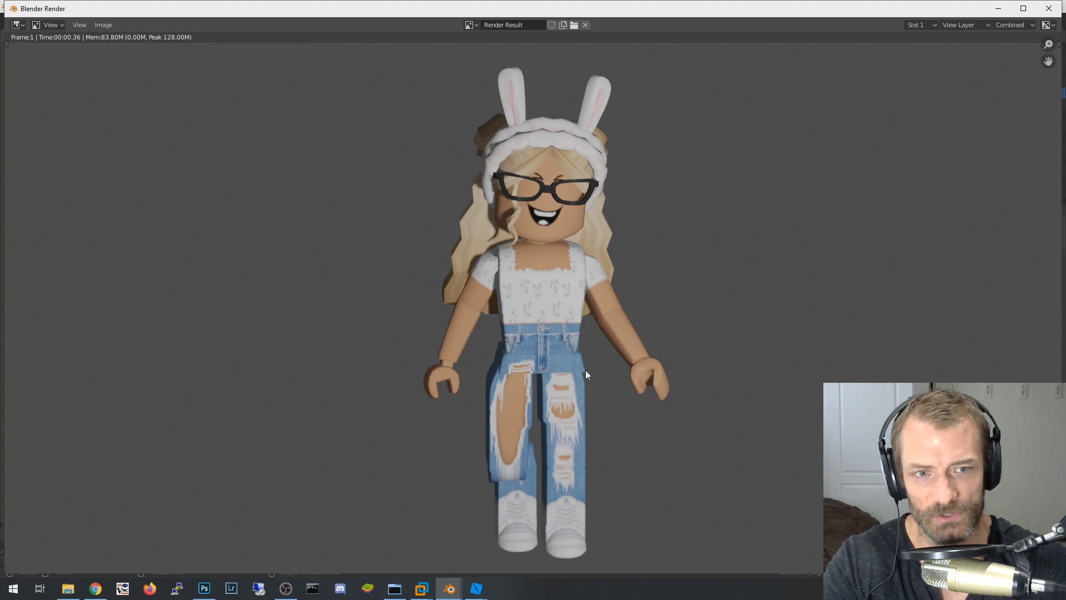
middle_click_drag(562, 391, 503, 389)
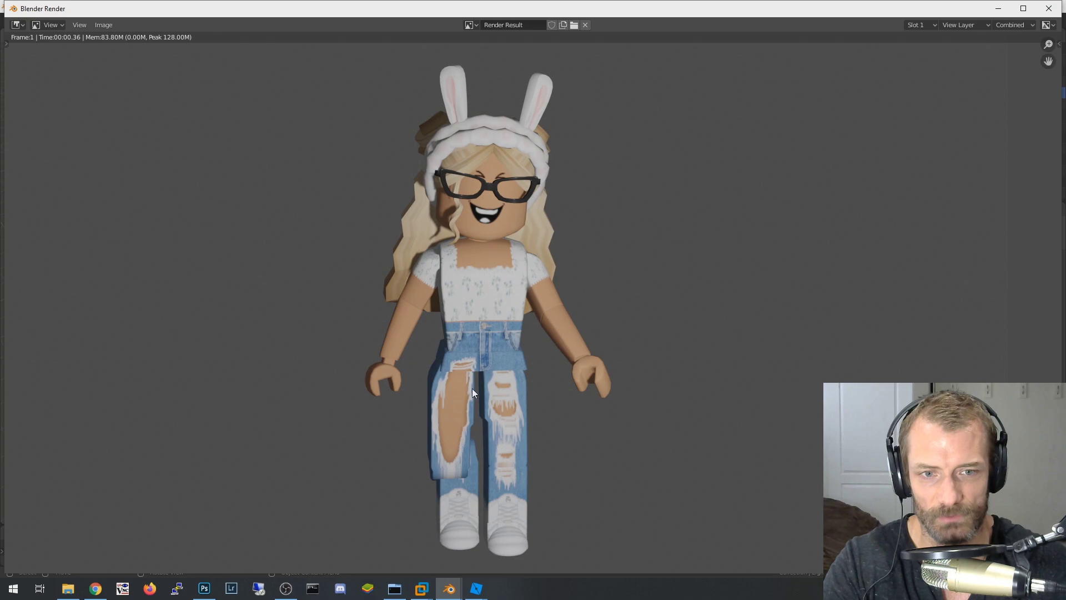
left_click(1049, 8)
- Orbit to the avatar's front and expand butterflii down to its mesh and material
middle_click_drag(457, 314, 671, 276)
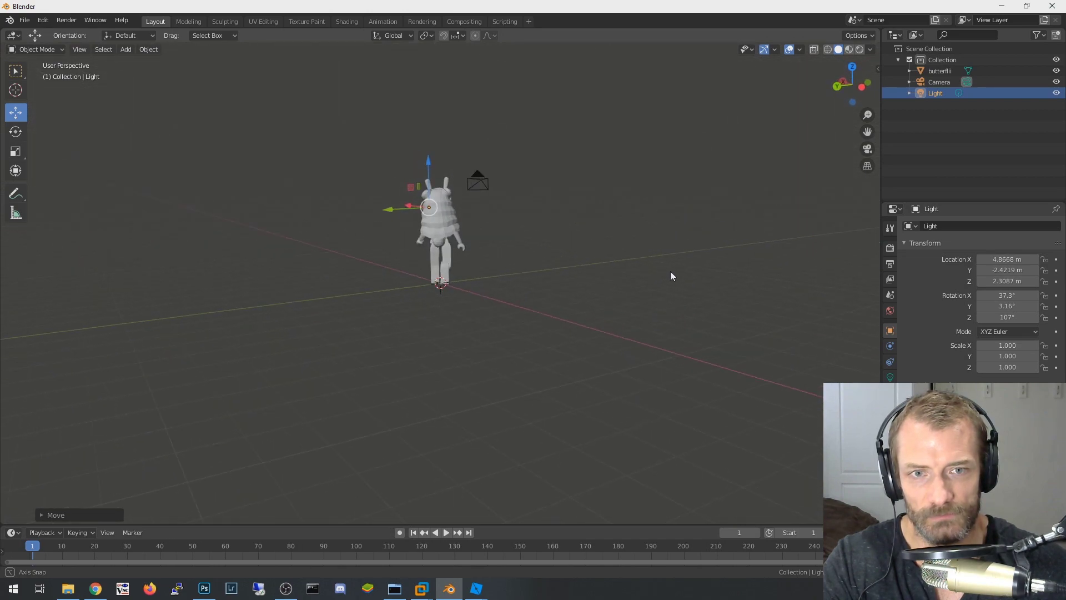
scroll(444, 265, "up", 5)
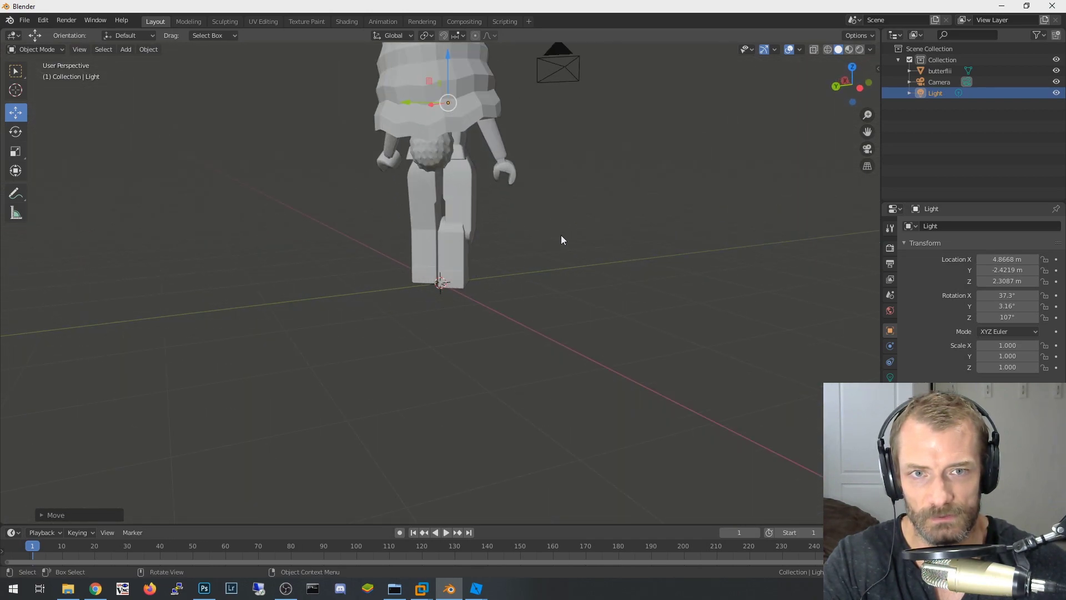
middle_click_drag(561, 240, 341, 261)
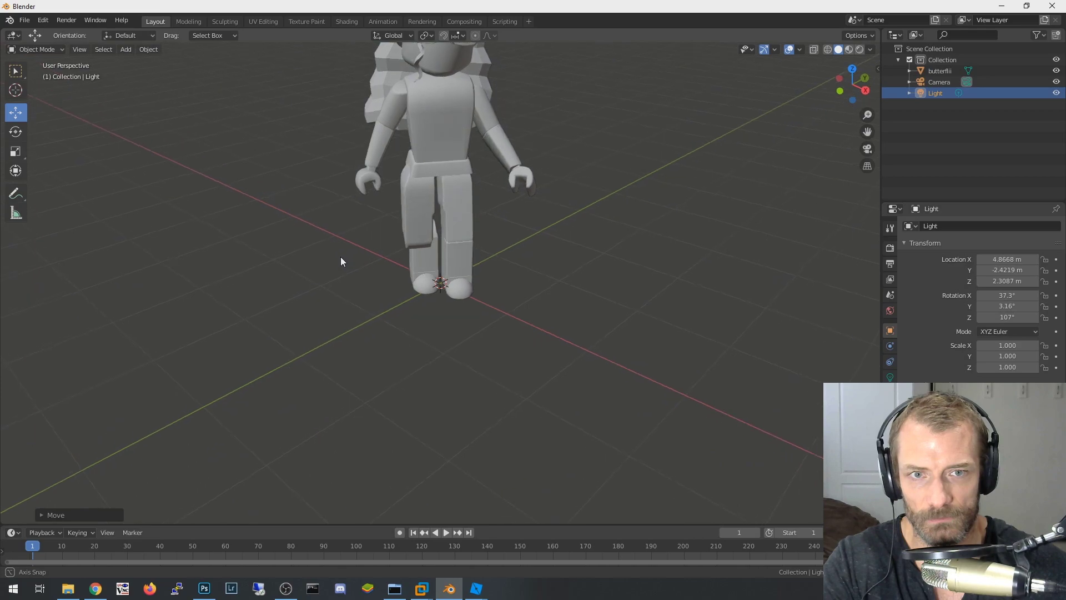
left_click(909, 71)
left_click(920, 82)
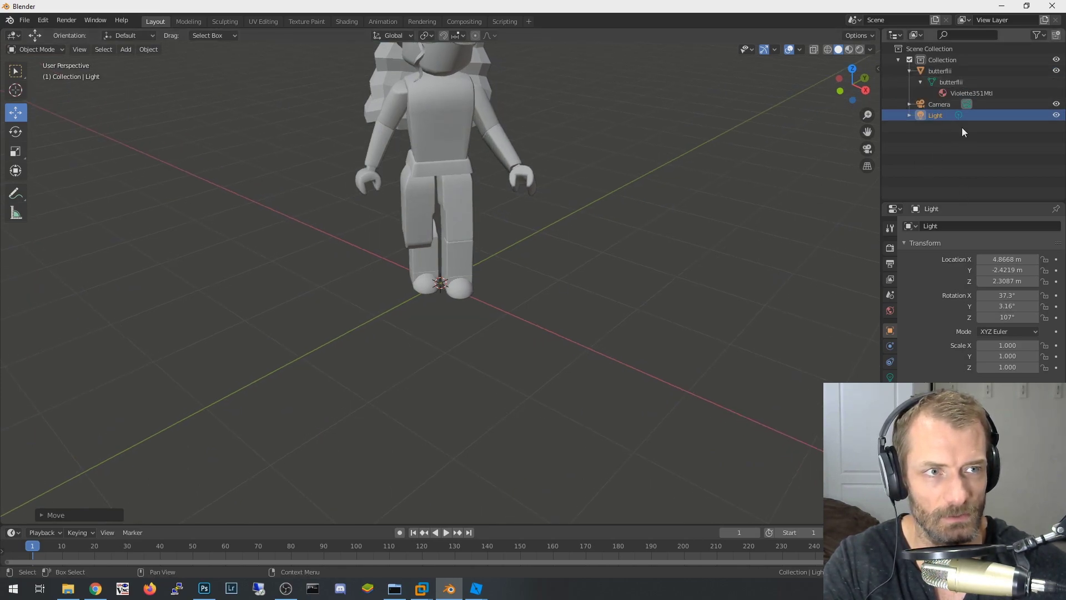
left_click(958, 95)
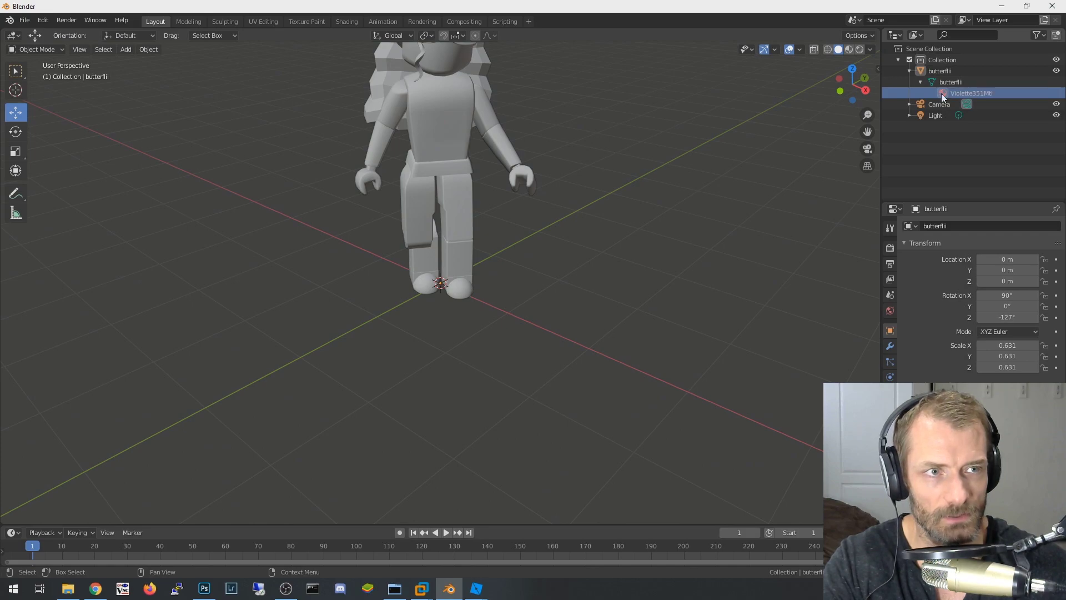
- Open the material entry's context menu, then zoom out to show the camera and light
right_click(944, 94)
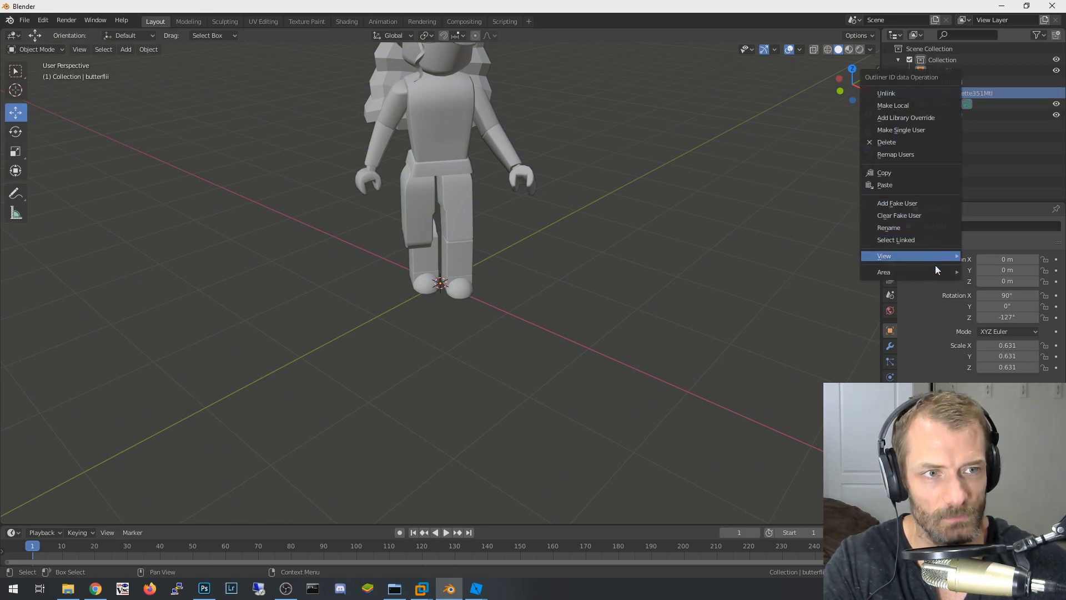
mouse_move(937, 278)
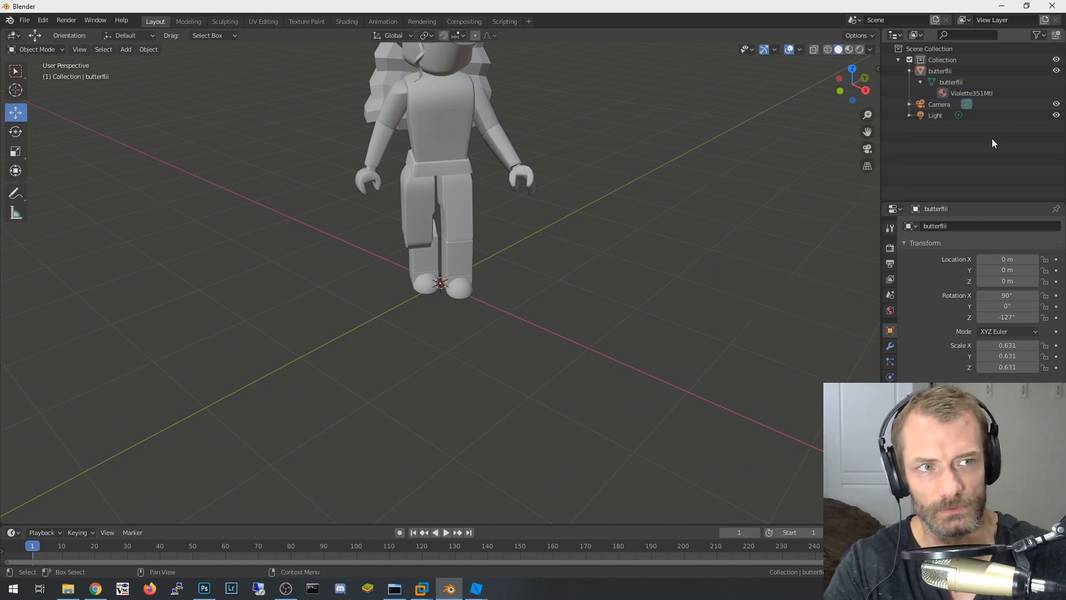
right_click(969, 87)
left_click(965, 97)
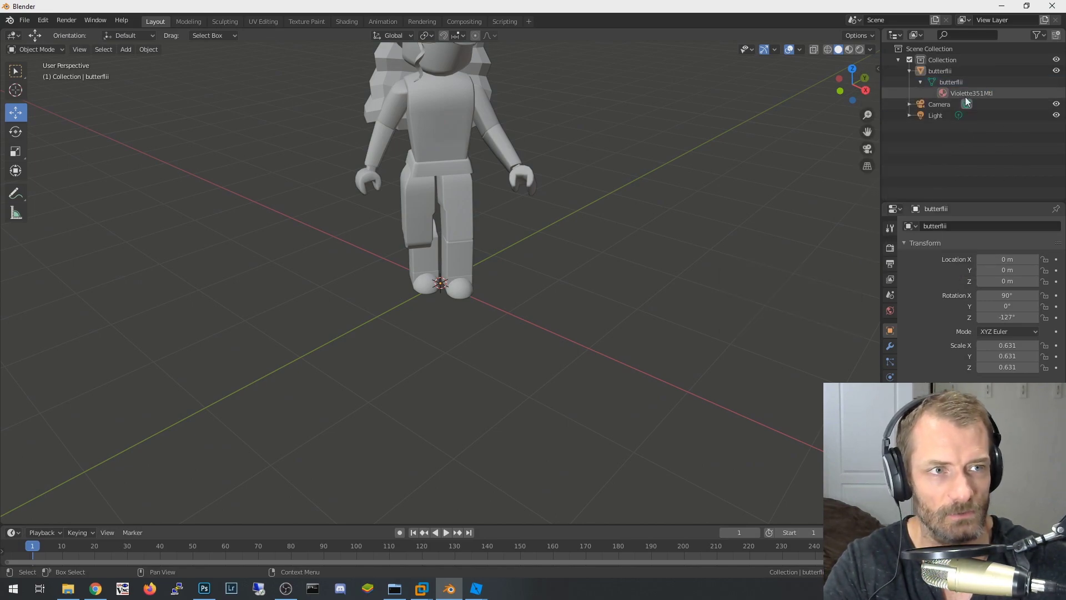
right_click(964, 97)
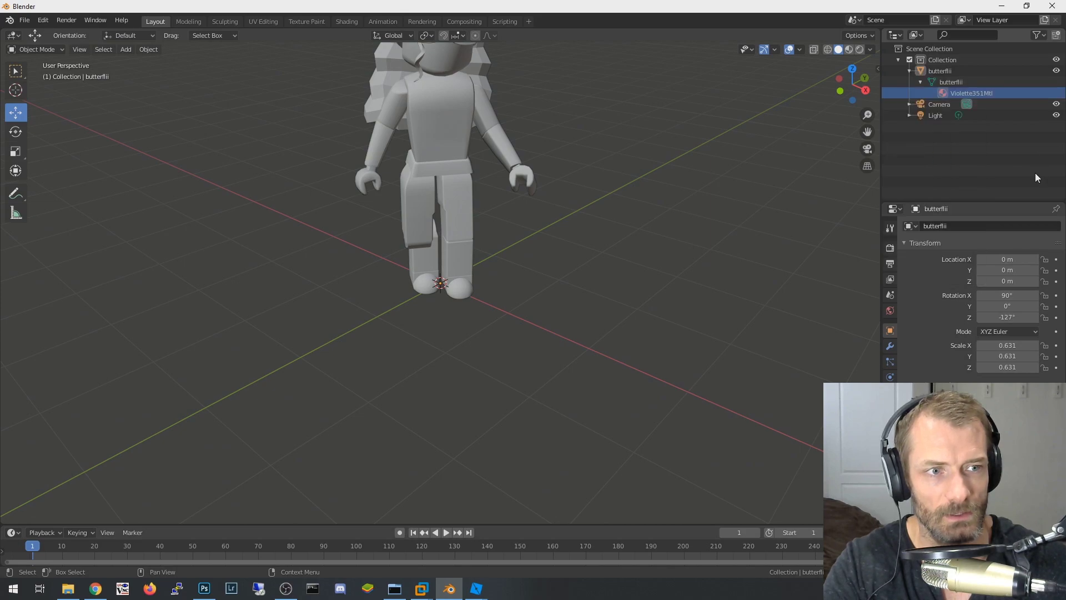
scroll(649, 279, "down", 6)
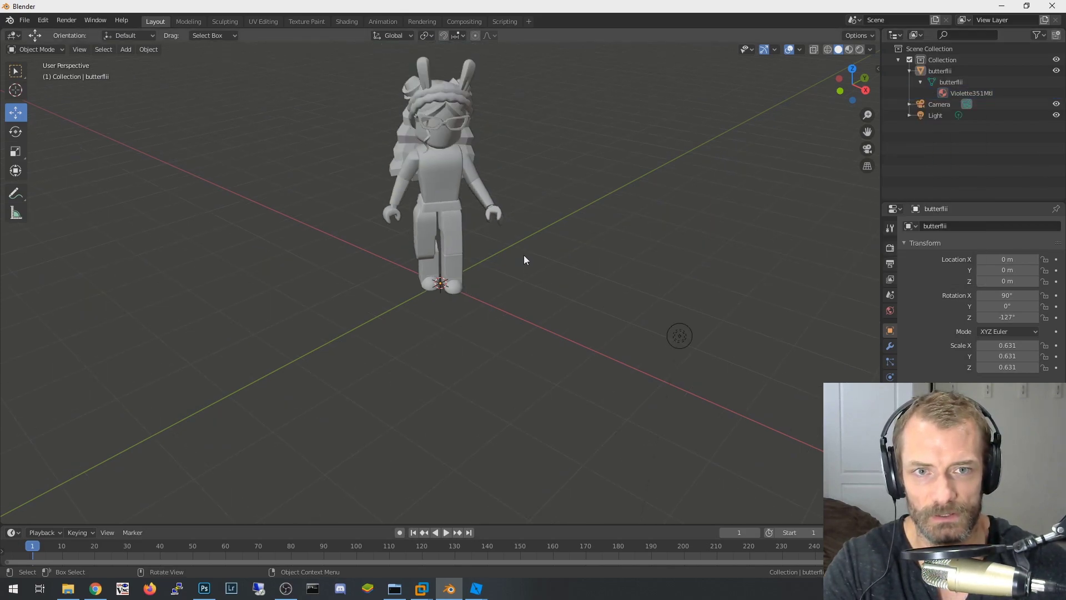
middle_click_drag(503, 276, 572, 281)
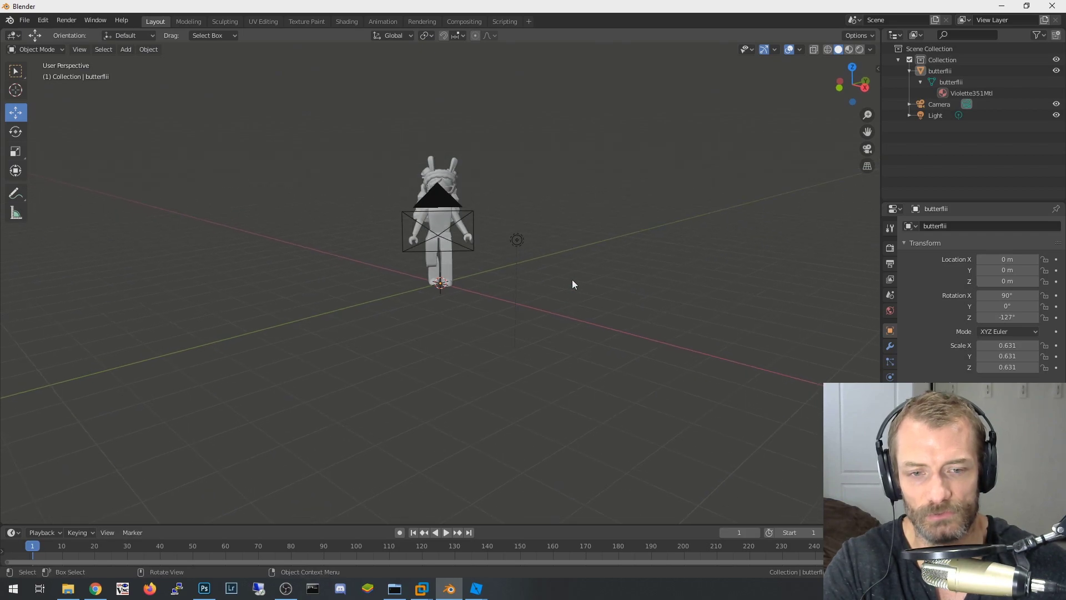
- Focus and zoom in on the original avatar's clothing in Roblox Studio, then return to Blender
mouse_move(476, 588)
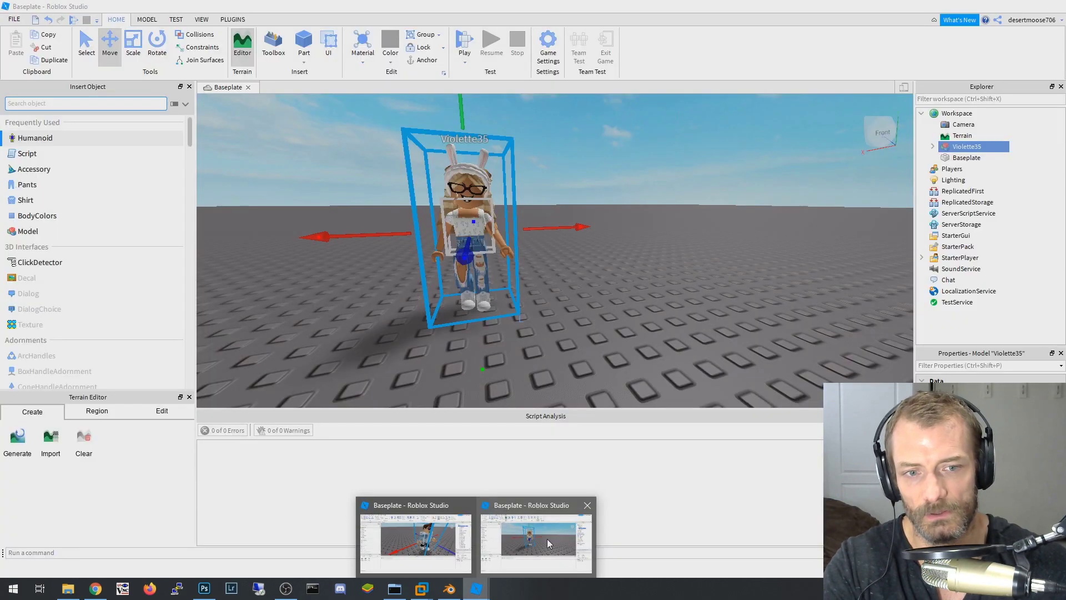
left_click(547, 538)
middle_click_drag(509, 295, 480, 232)
key("f")
scroll(516, 288, "up", 6)
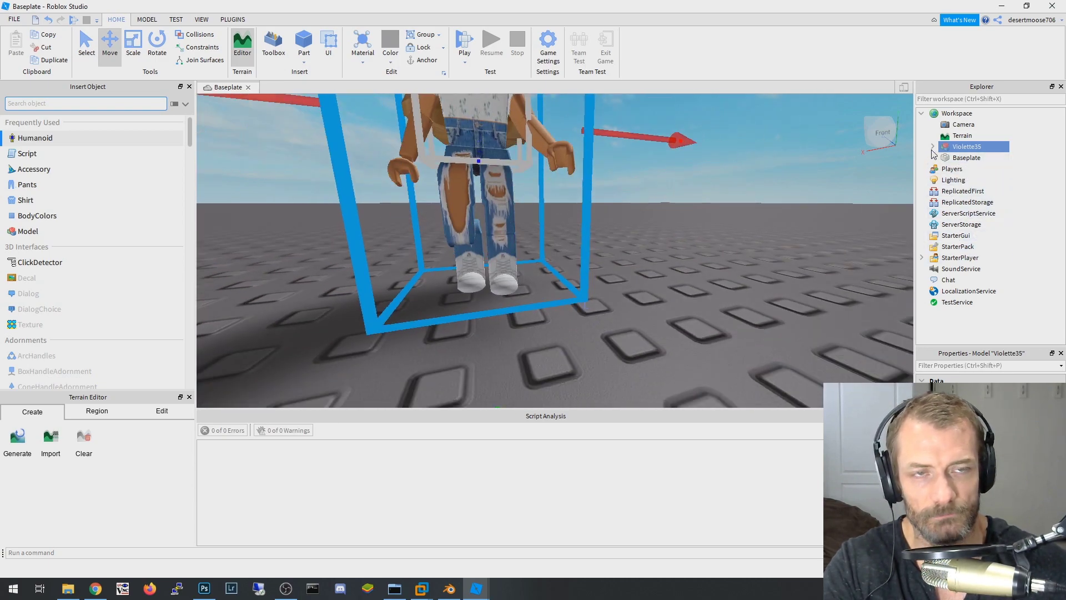
left_click(449, 588)
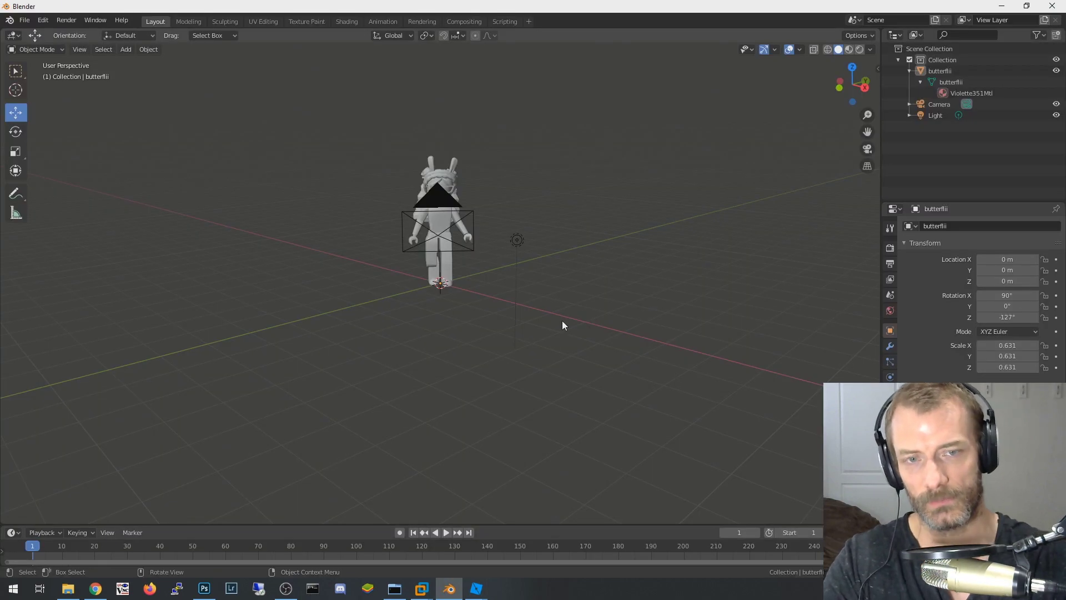
- Render a camera image of the textured avatar, inspect it and close the result
middle_click_drag(440, 237, 489, 282)
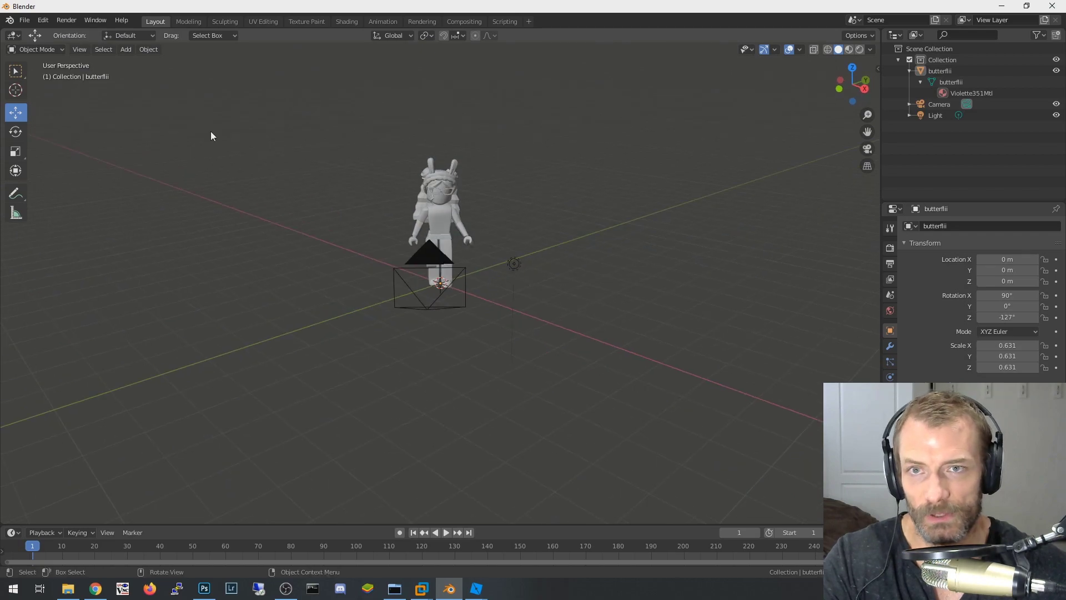
middle_click_drag(325, 243, 326, 237)
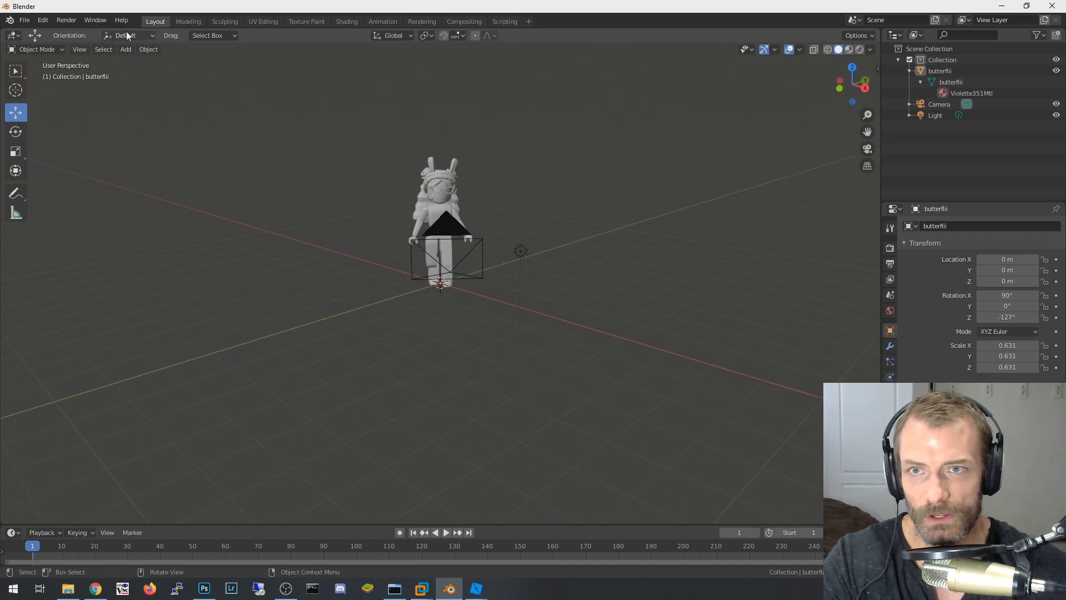
left_click(66, 21)
left_click(65, 33)
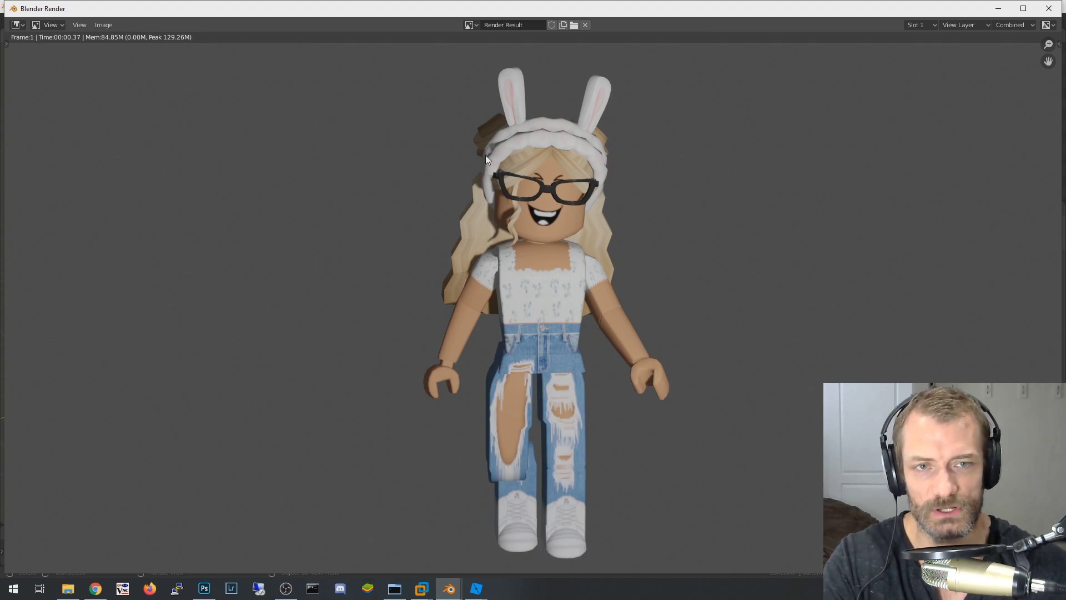
scroll(438, 209, "up", 1)
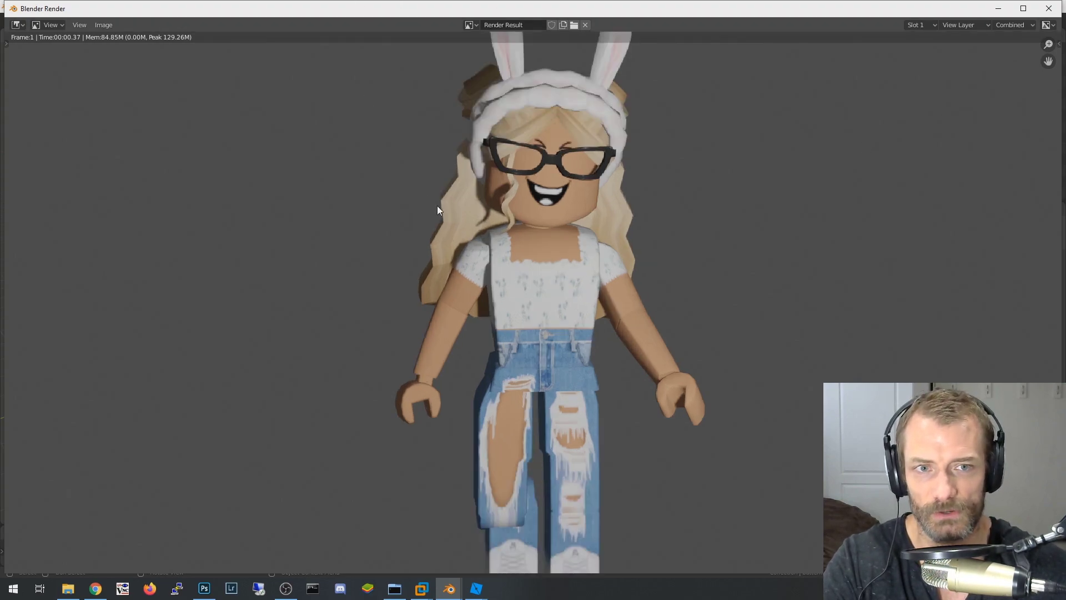
scroll(583, 305, "down", 1)
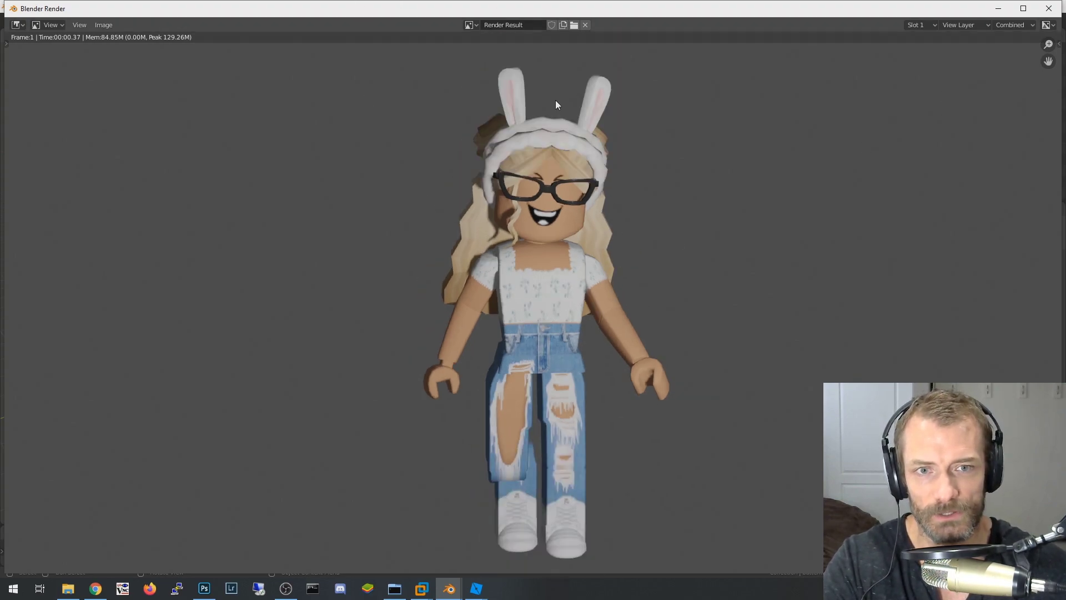
left_click(1049, 10)
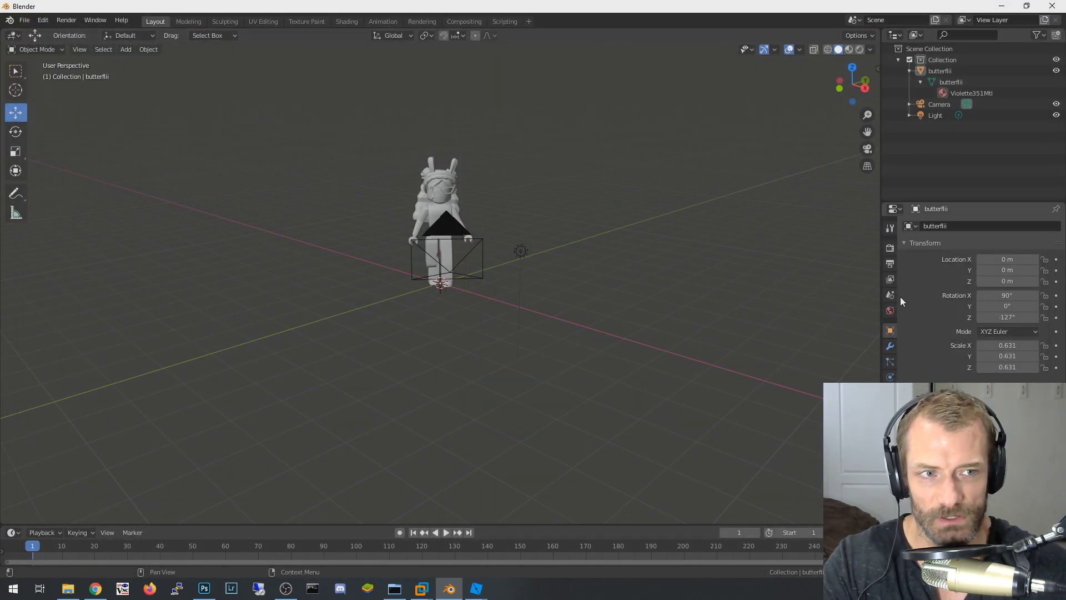
left_click(890, 264)
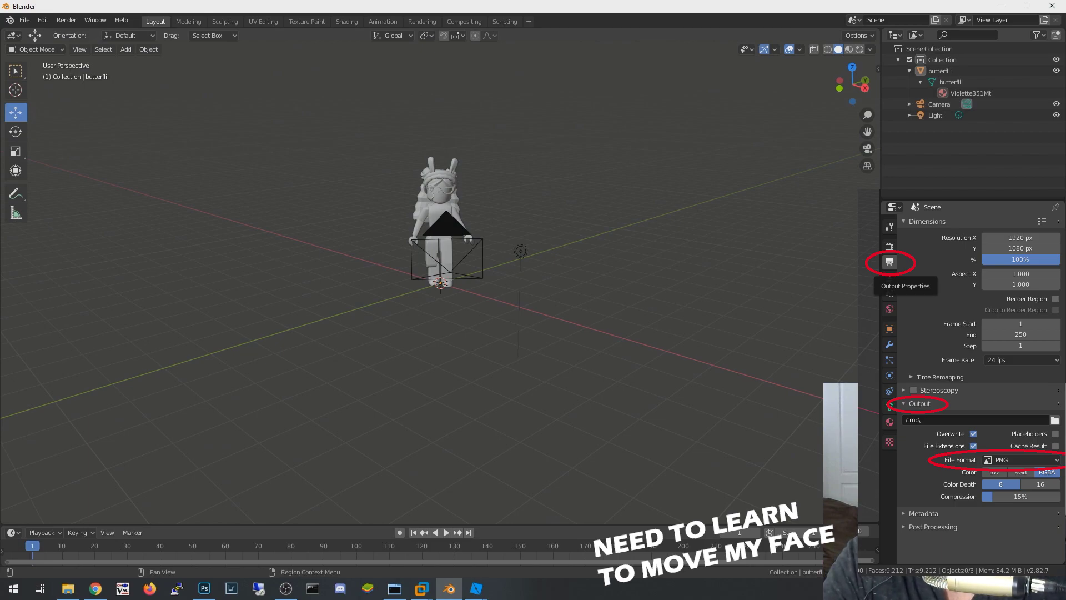
- Review the render engine settings and open the Render menu to render again
left_click(889, 248)
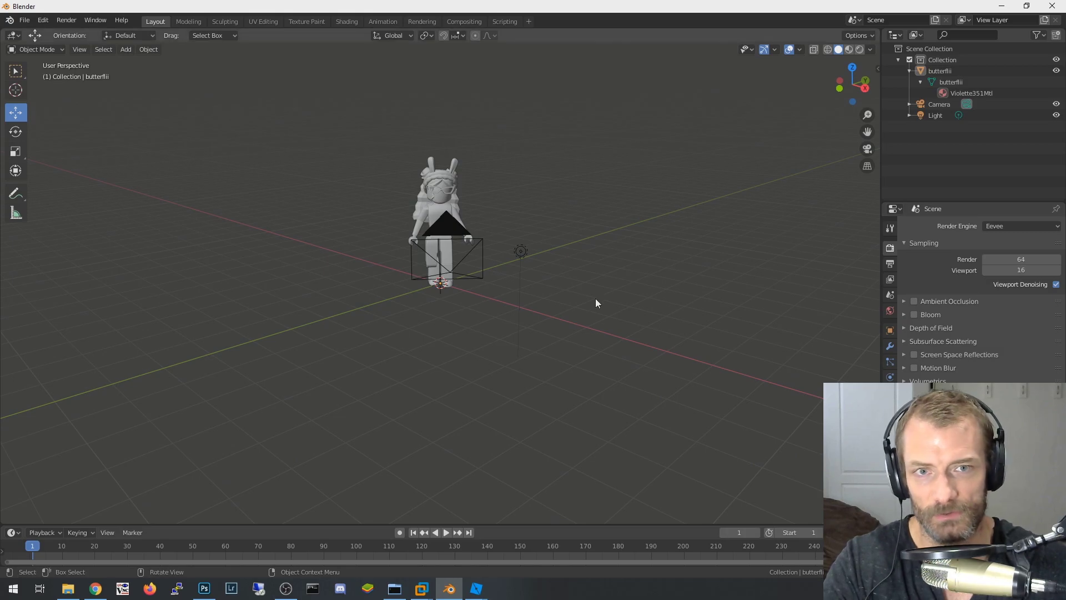
left_click(67, 20)
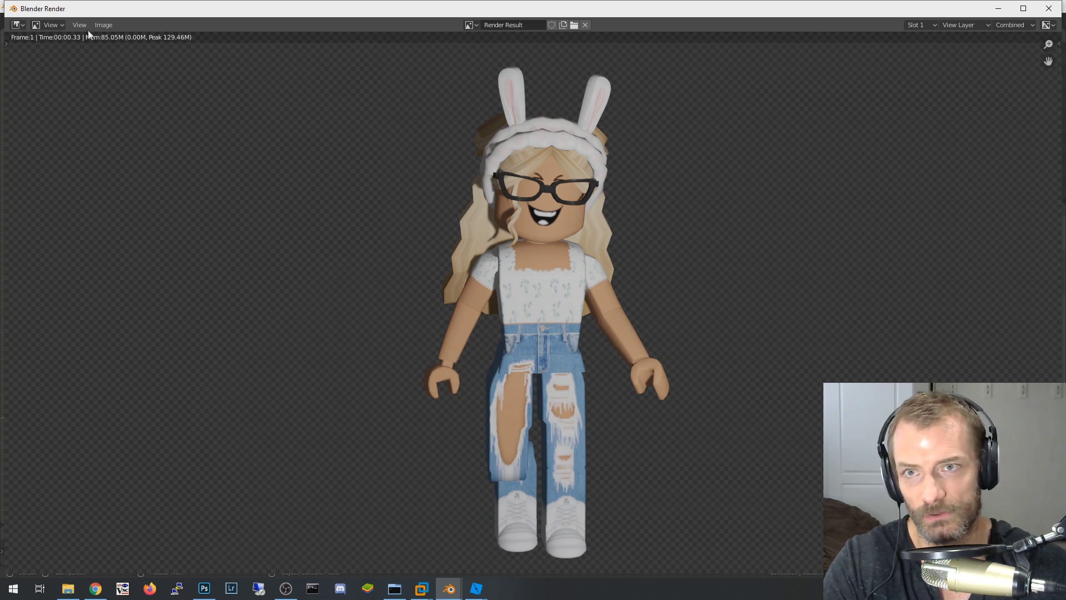
- Save the transparent render to the Desktop as the RGBA PNG Butterflii.png
left_click(101, 25)
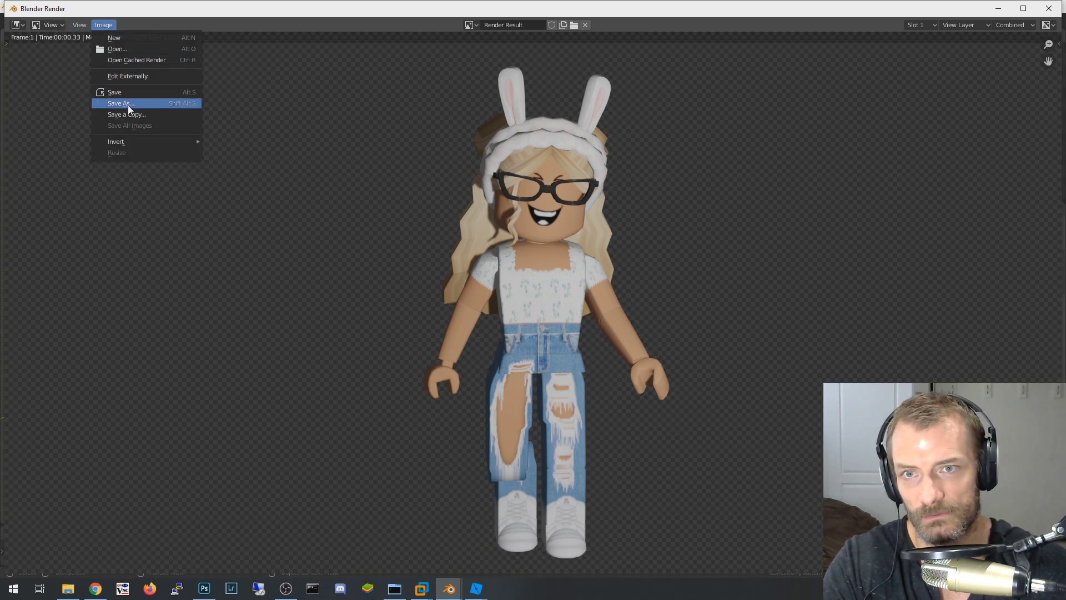
left_click(128, 105)
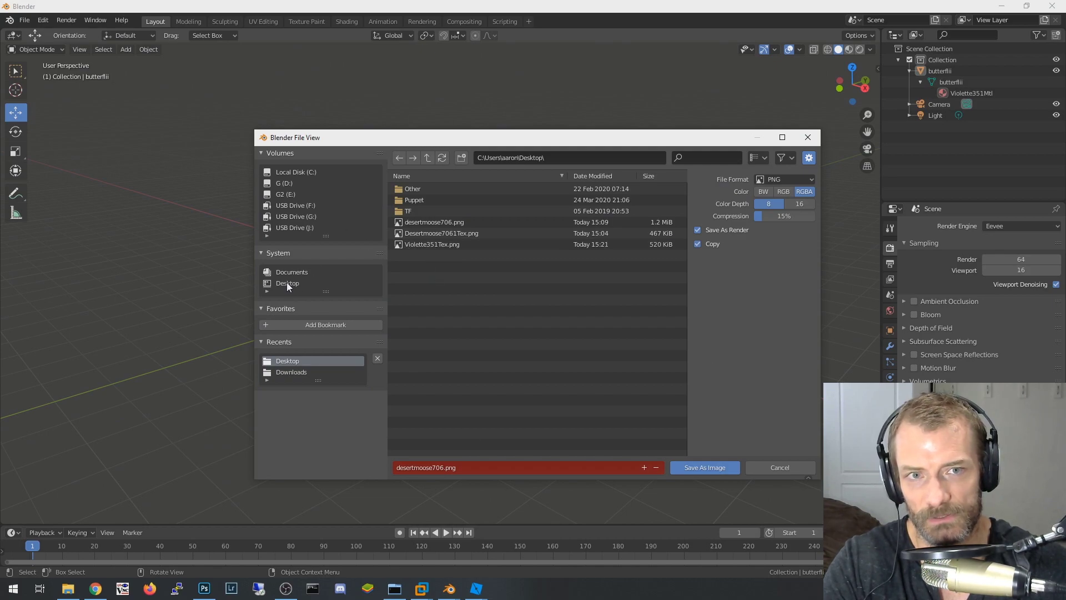
left_click(463, 468)
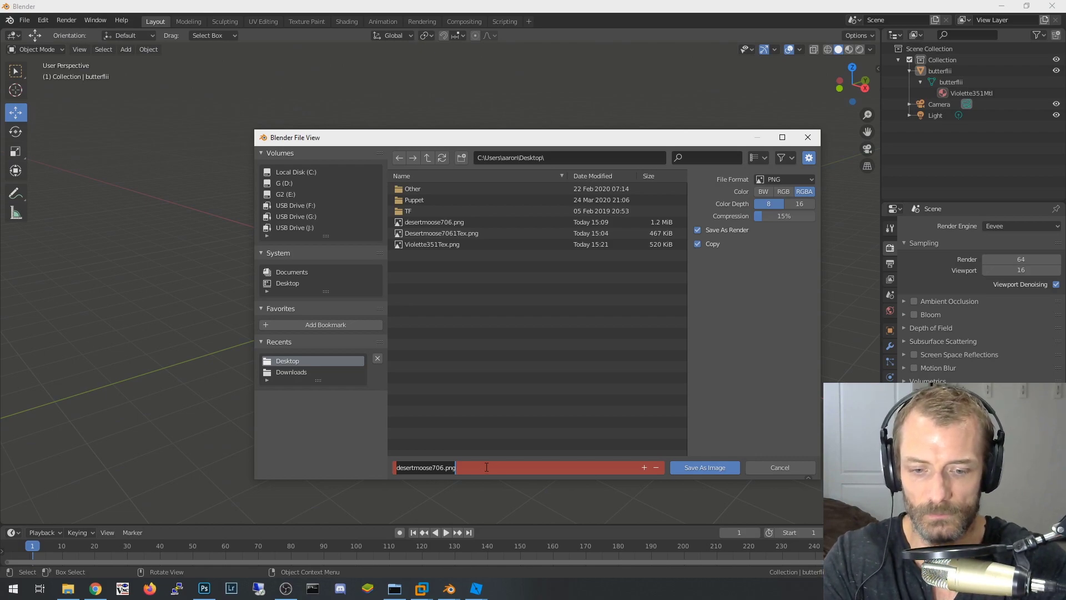
type("Butterflii")
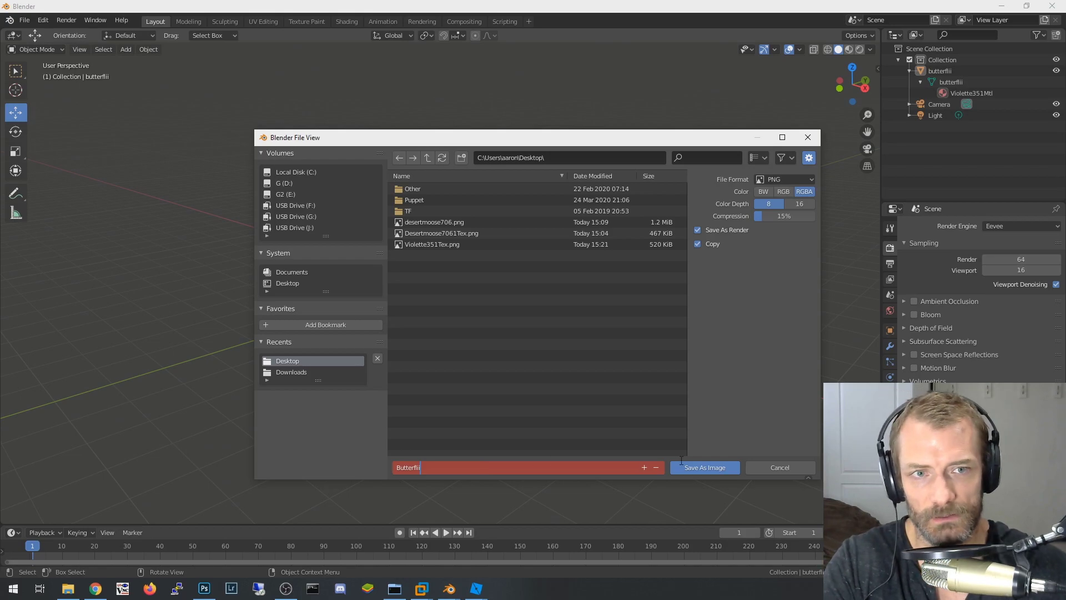
left_click(706, 471)
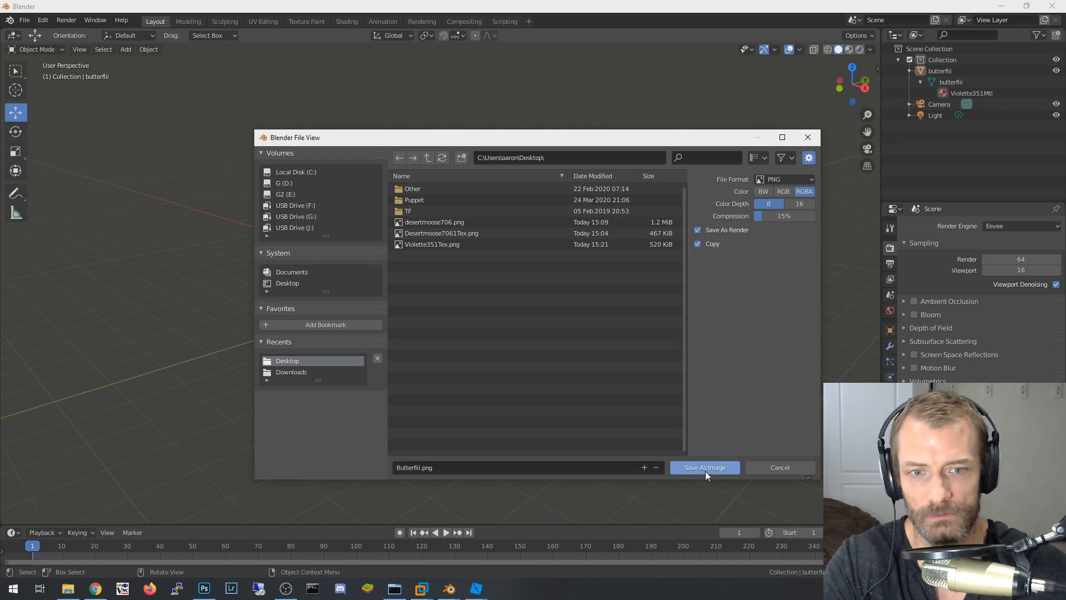
left_click(714, 466)
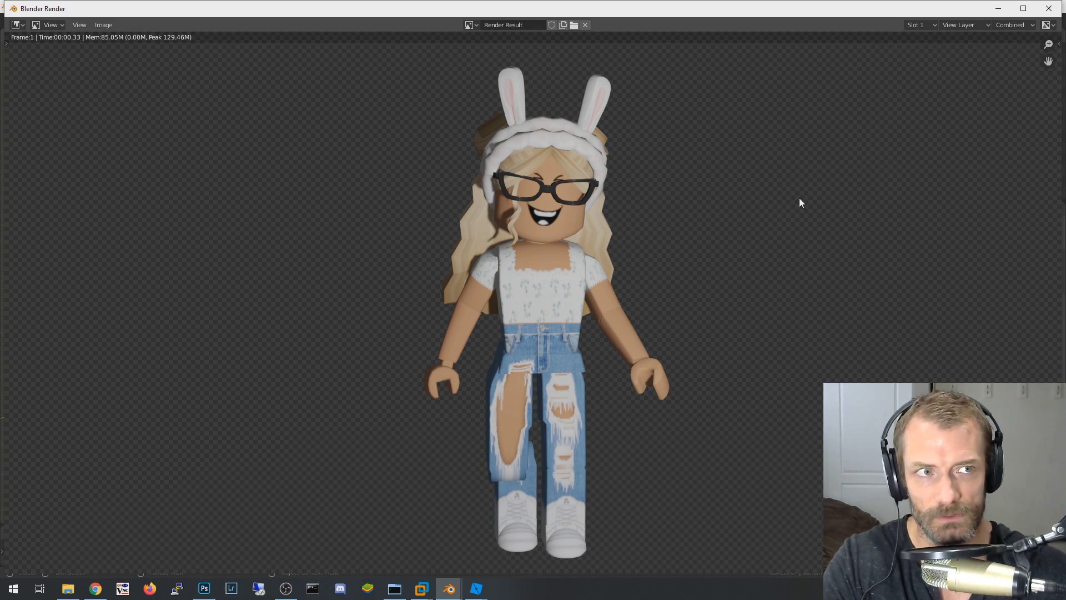
- Minimize Blender and Roblox Studio, and restore down Photoshop to expose the desktop
left_click(997, 8)
left_click(1001, 7)
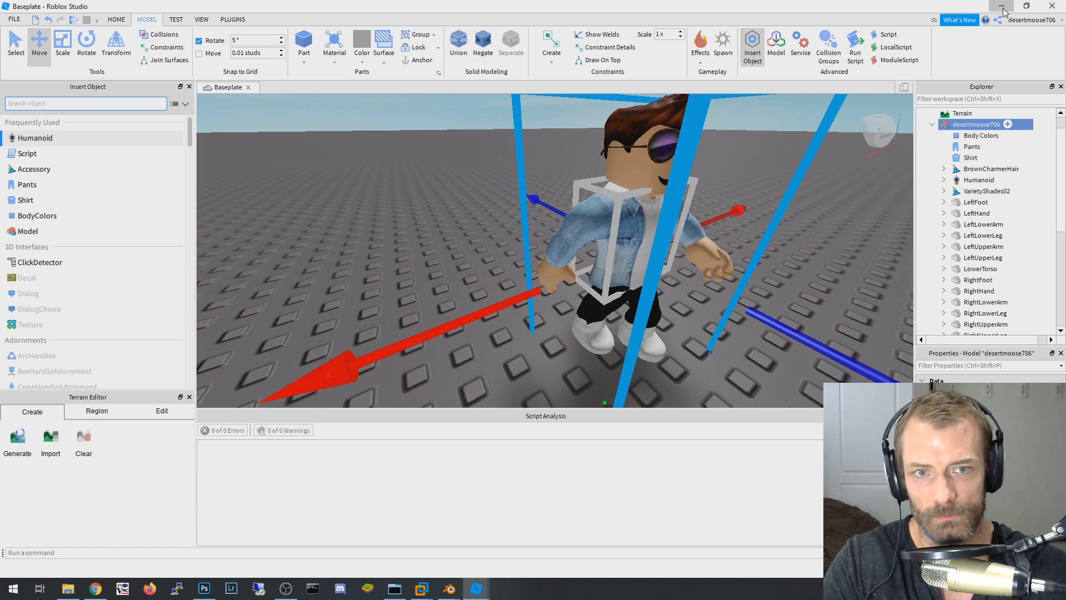
left_click(1002, 6)
double_click(492, 8)
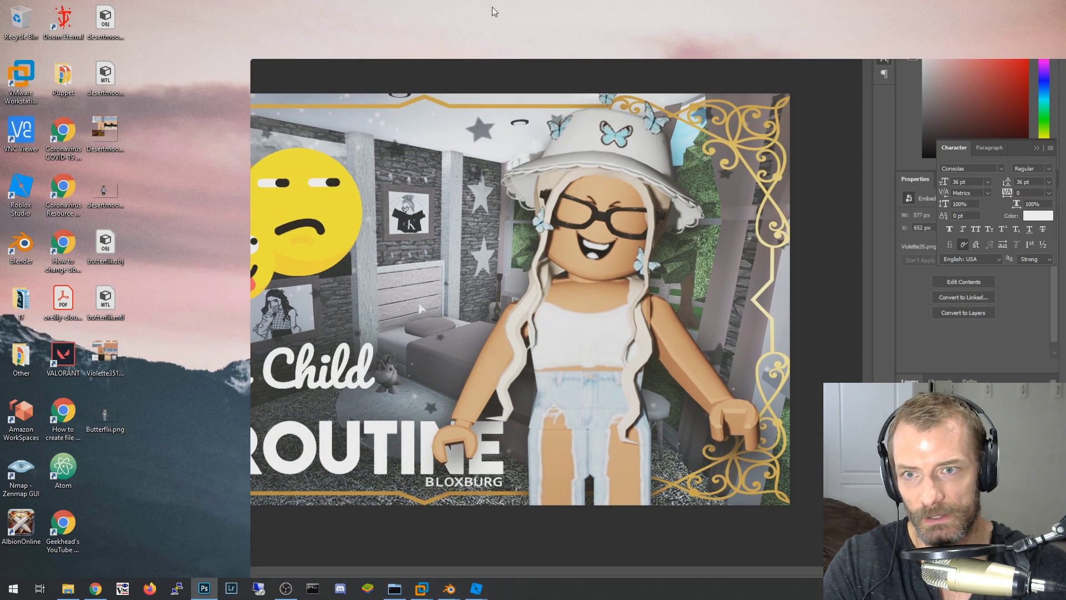
- Drag Butterflii.png from the desktop into thumb26.psd and maximize Photoshop
left_click(101, 415)
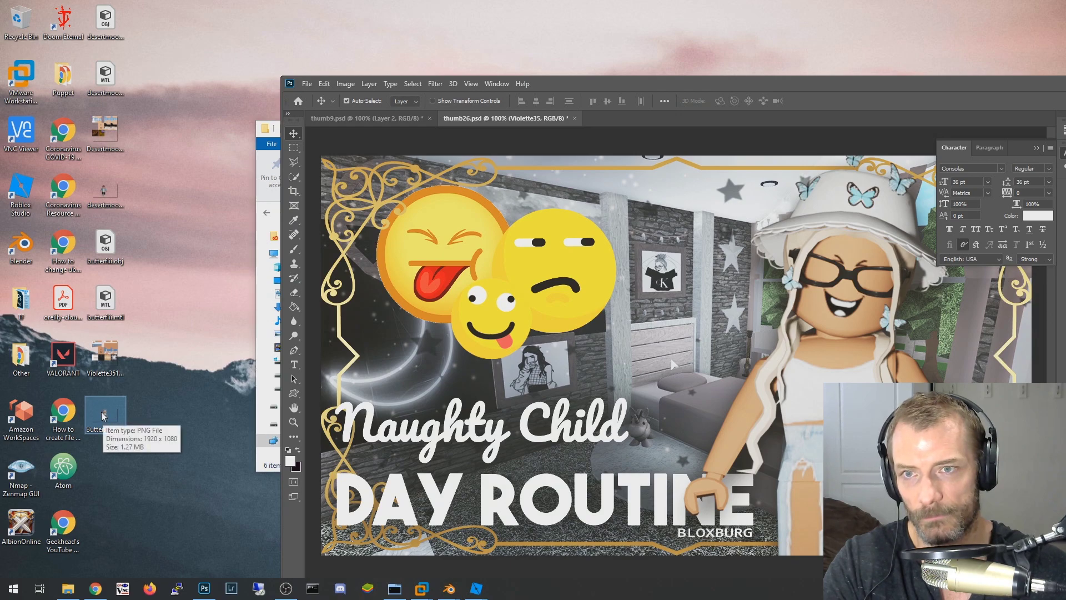
left_click_drag(103, 419, 675, 300)
double_click(890, 83)
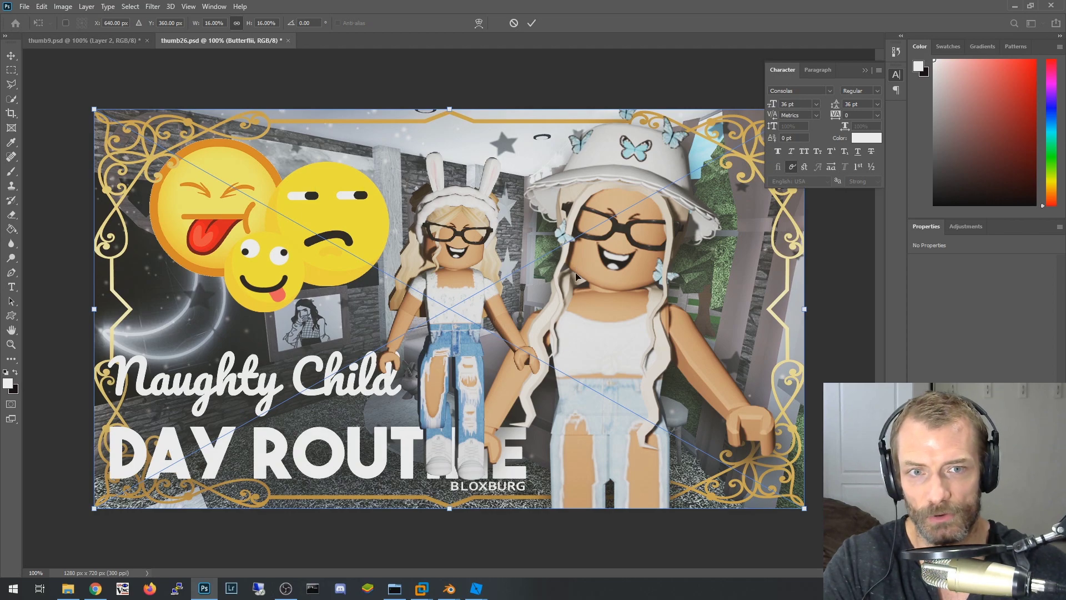
- Enlarge the placed avatar slightly and move it right, beside the other character
left_click_drag(94, 109, 16, 79)
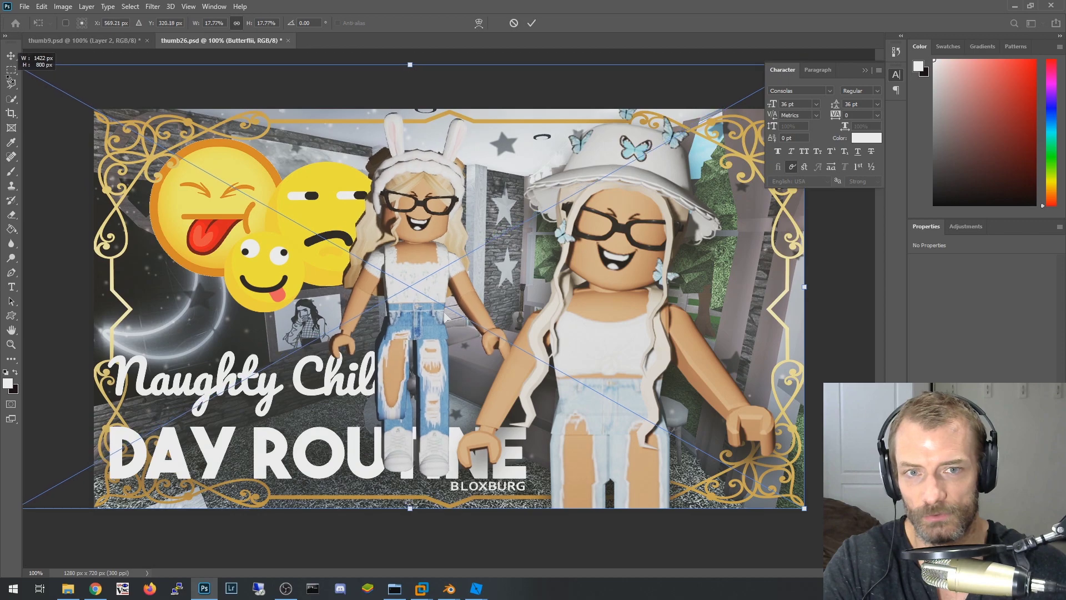
left_click_drag(512, 115, 607, 145)
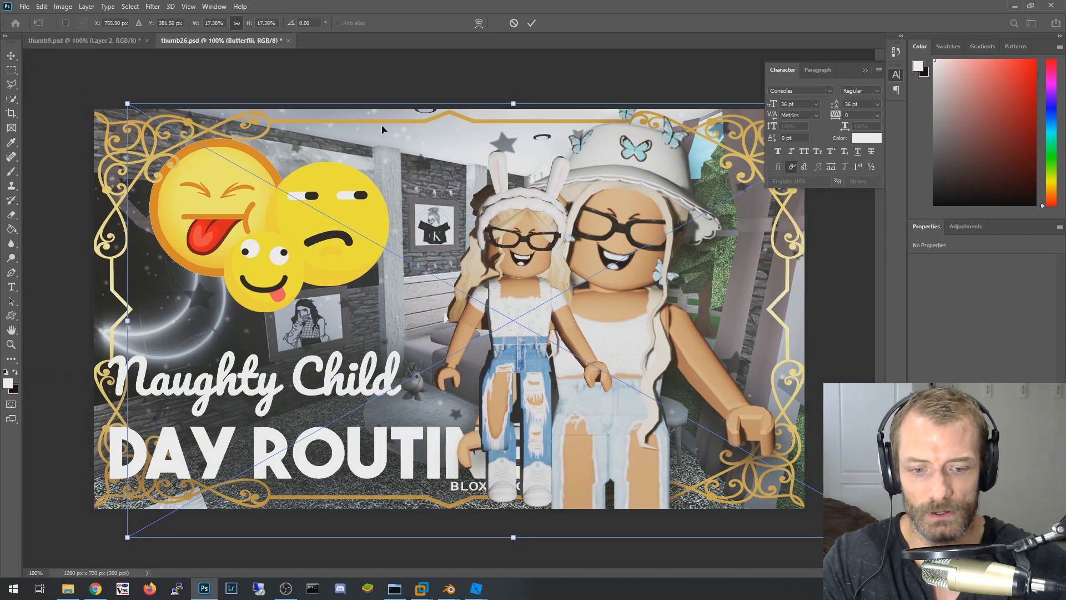
key("ctrl+minus")
key("ctrl+minus")
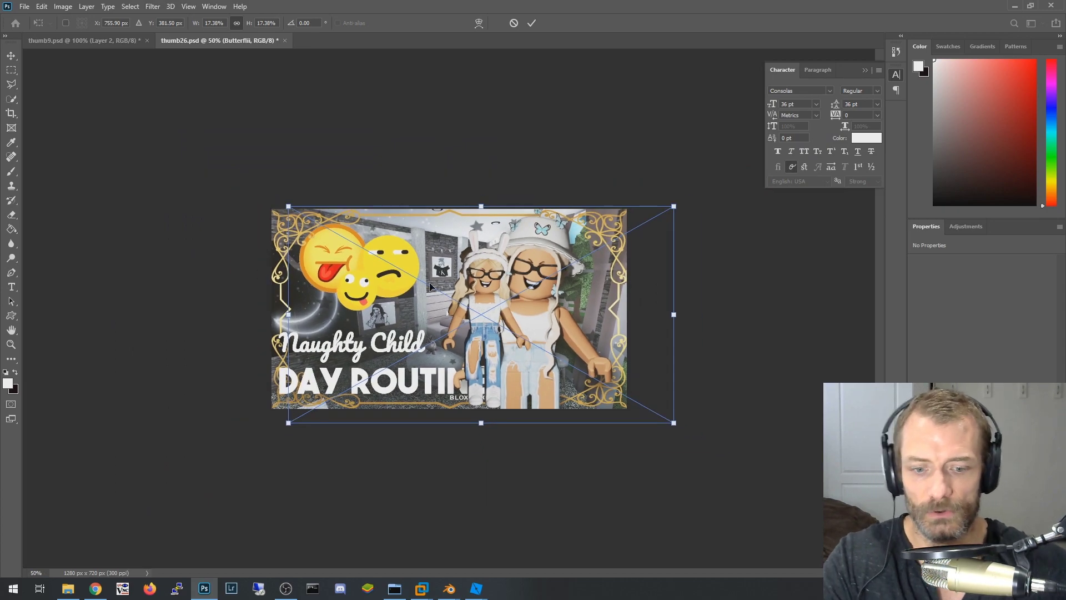
key("ctrl+plus")
- Zoom out to 50% and scale the avatar up to 484 × 966 px
key("ctrl+plus")
key("ctrl+minus")
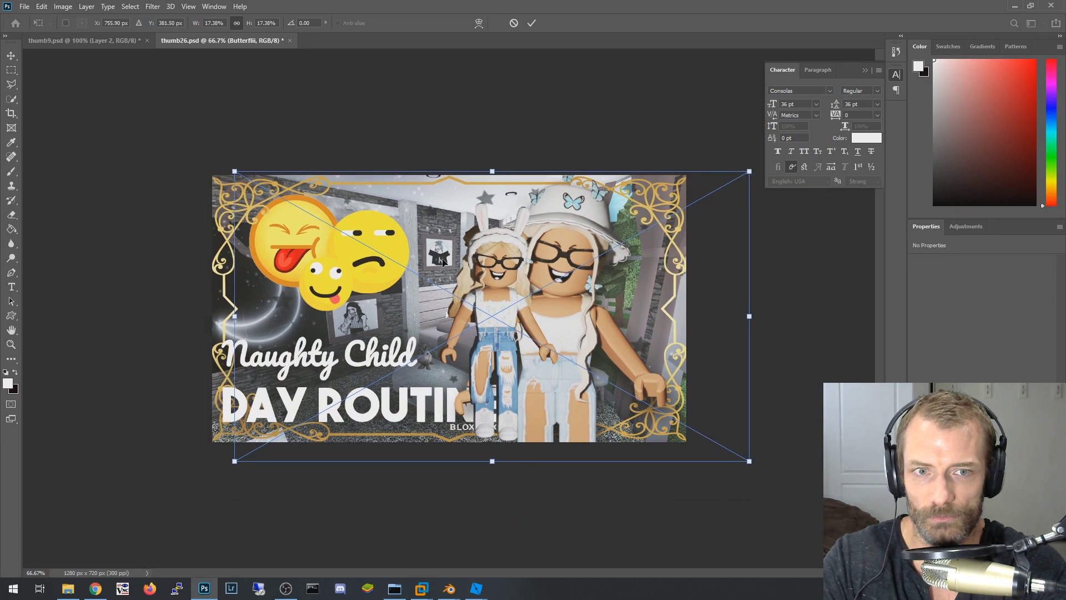
key("ctrl+minus")
key("ctrl+plus")
key("ctrl+plus")
key("ctrl+minus")
key("ctrl+minus")
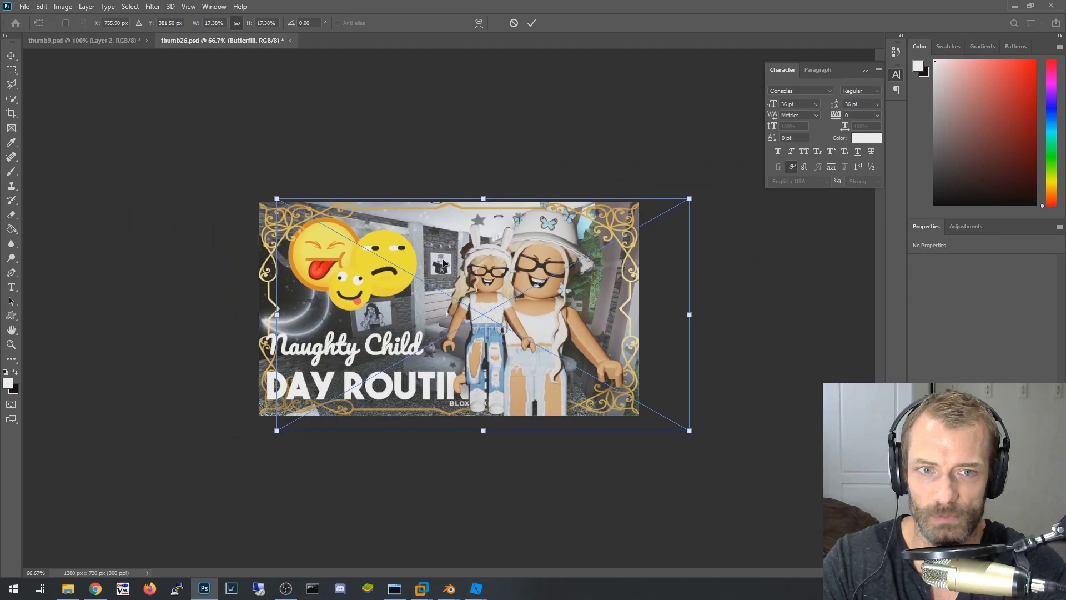
key("ctrl+plus")
key("ctrl+minus")
key("ctrl+plus")
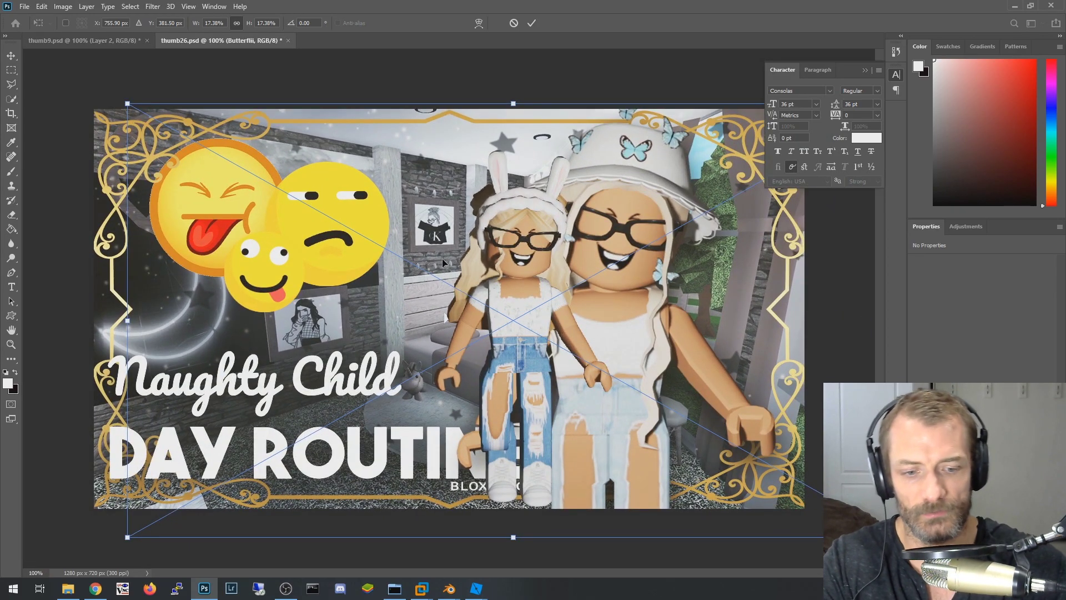
key("ctrl+minus")
key("ctrl+minus")
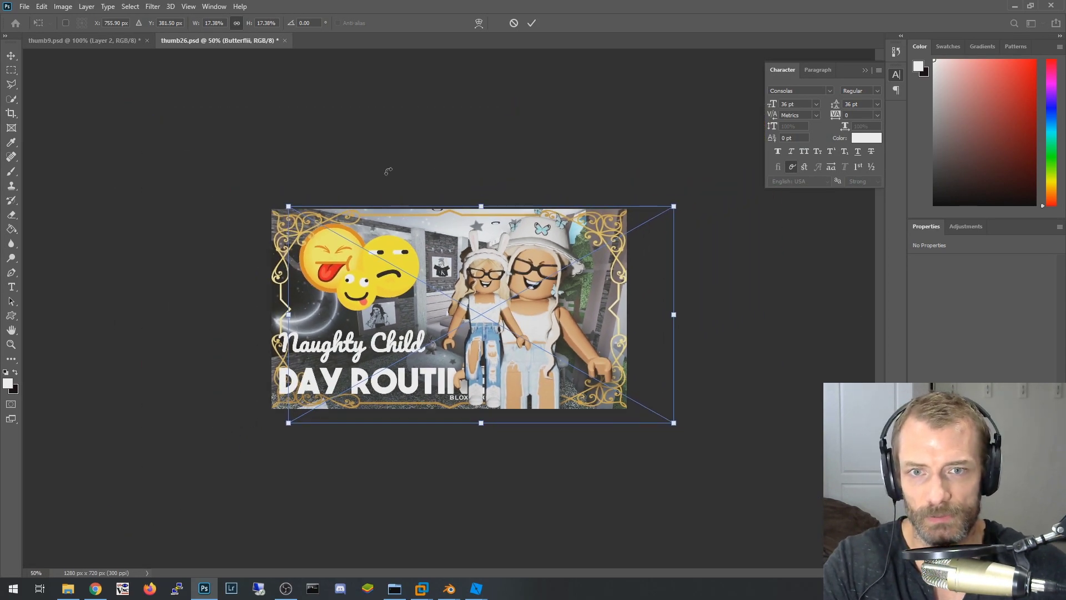
left_click_drag(289, 206, 87, 121)
- Commit the transform, move the avatar right, and delete the old Violette35 layer
left_click(531, 23)
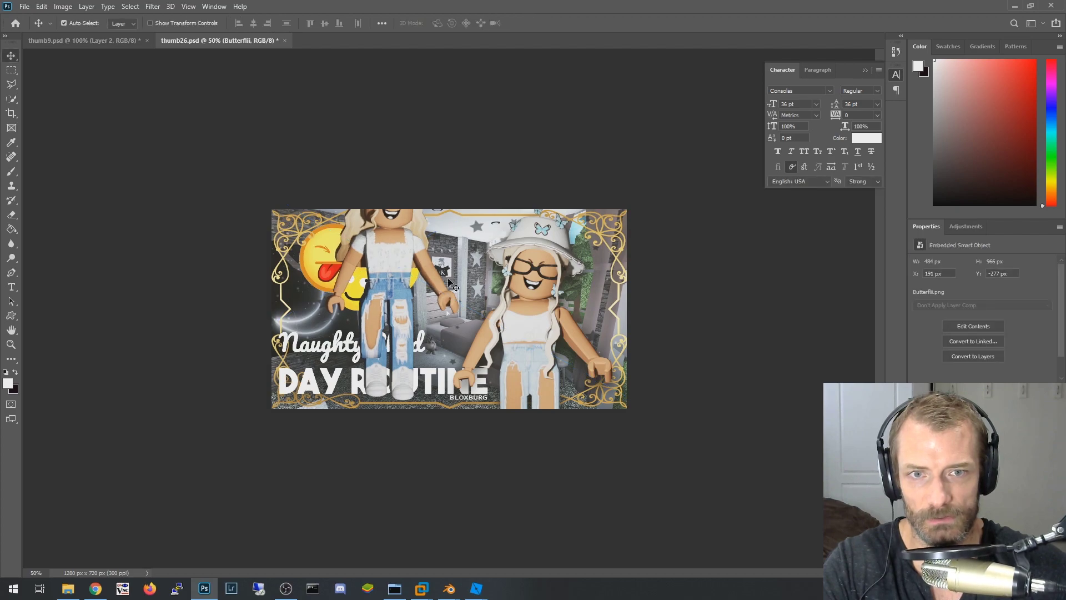
left_click_drag(386, 276, 543, 351)
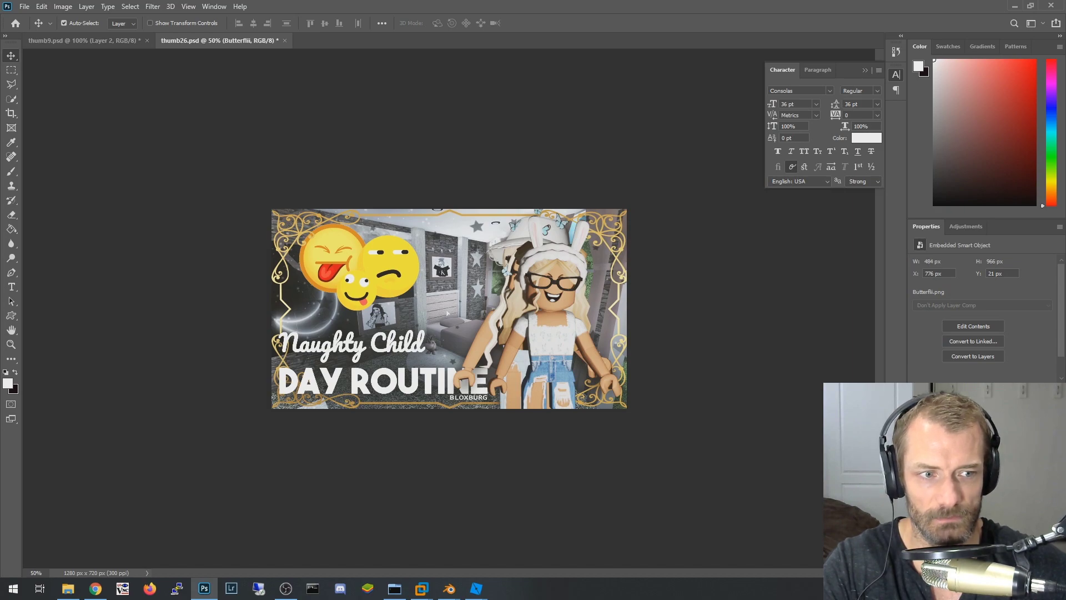
left_click(966, 478)
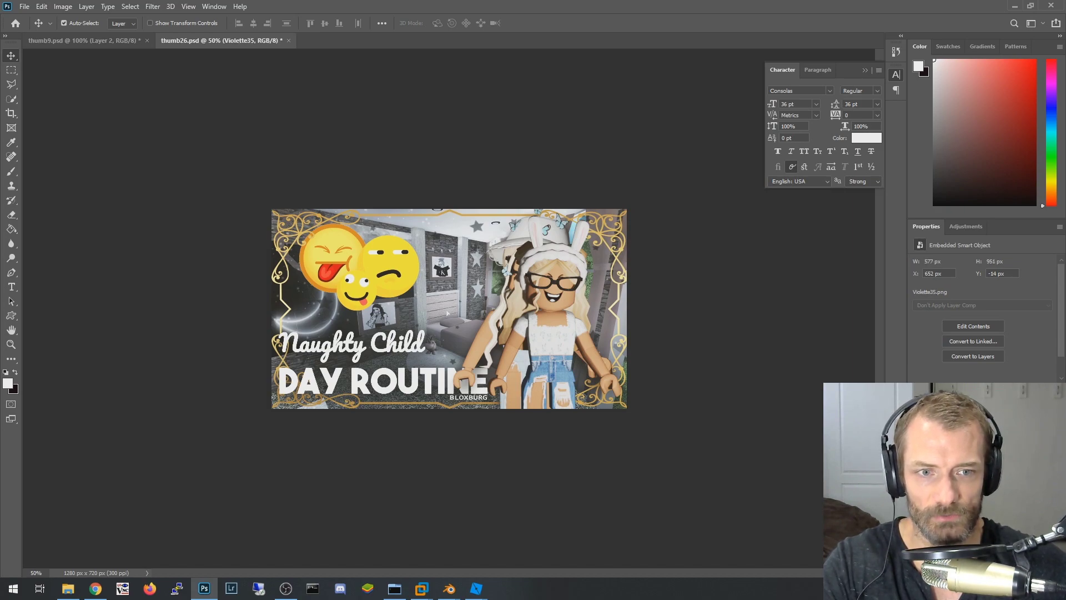
key("Delete")
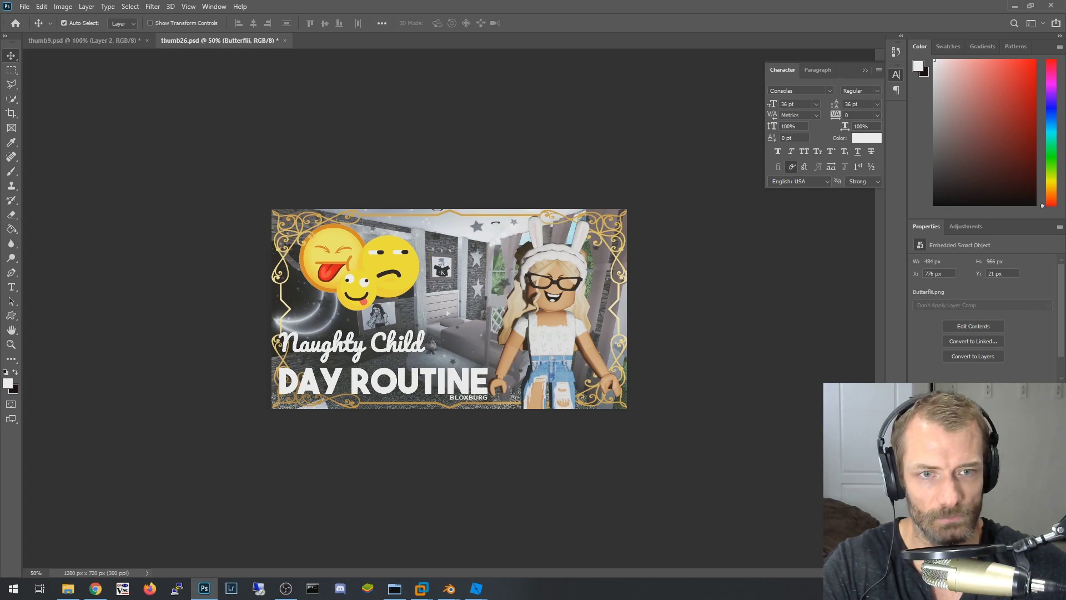
- Start a drop shadow on the avatar with a 141° angle and 27% opacity
right_click(967, 472)
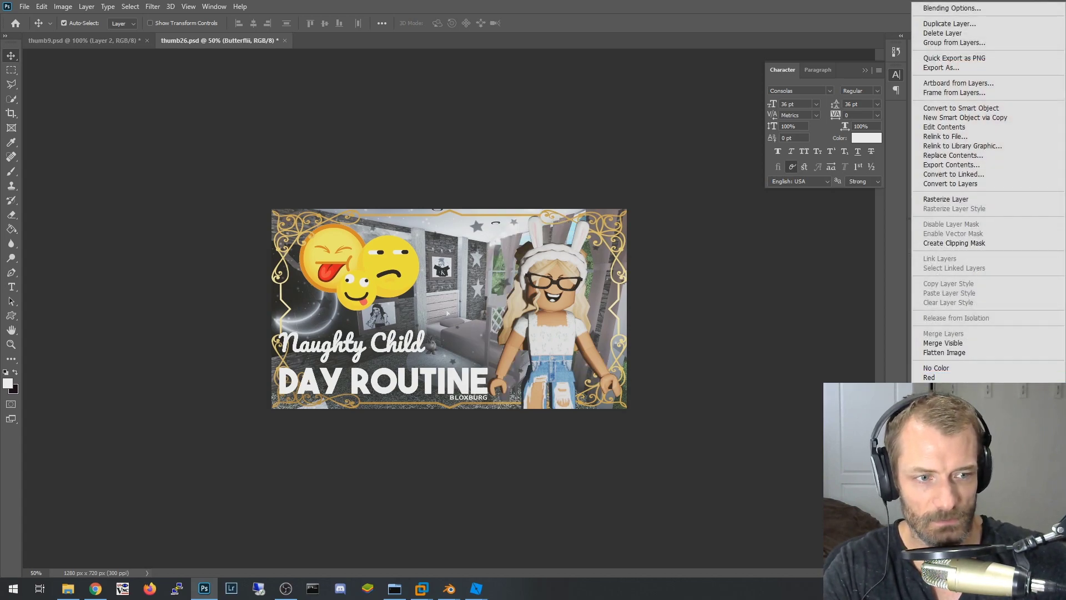
key("Escape")
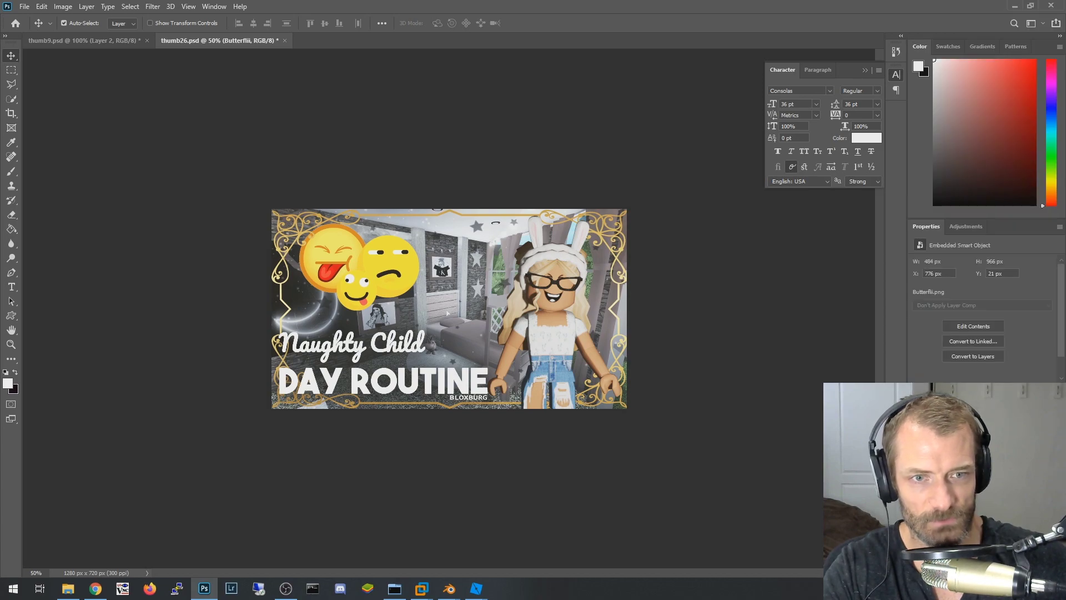
left_click_drag(816, 173, 800, 163)
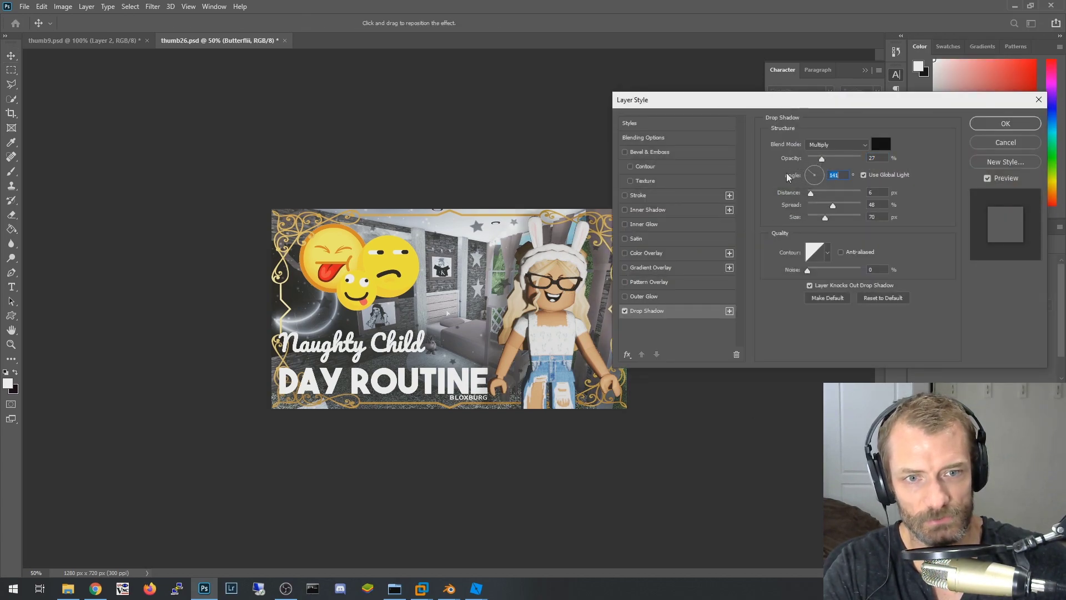
- Apply the drop shadow and nudge the avatar to X 756, Y 21 px at 100% zoom
left_click(1005, 125)
left_click_drag(561, 326, 579, 349)
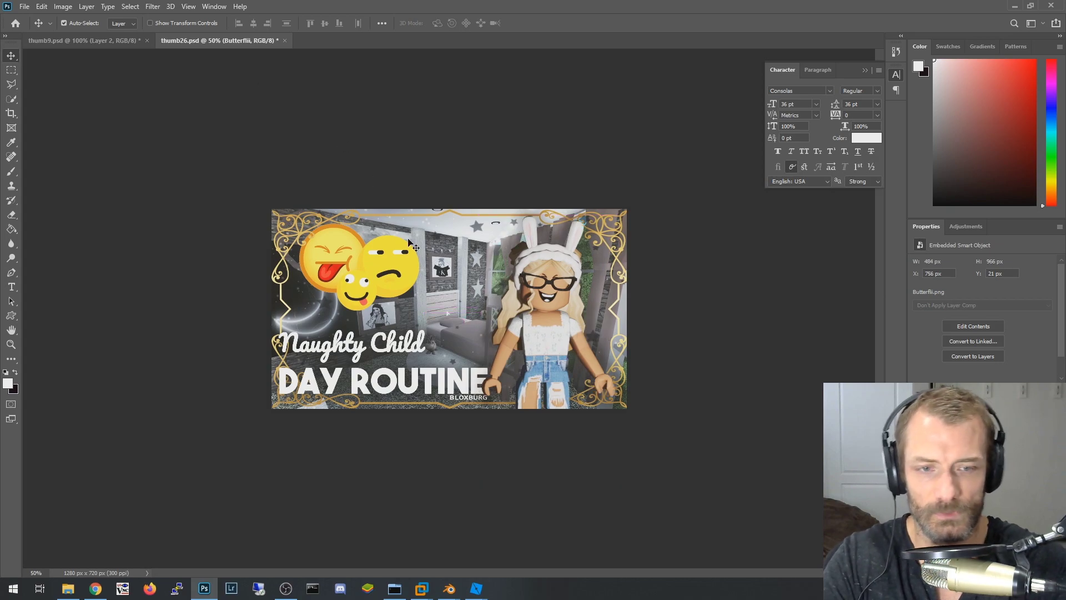
key("ctrl+plus")
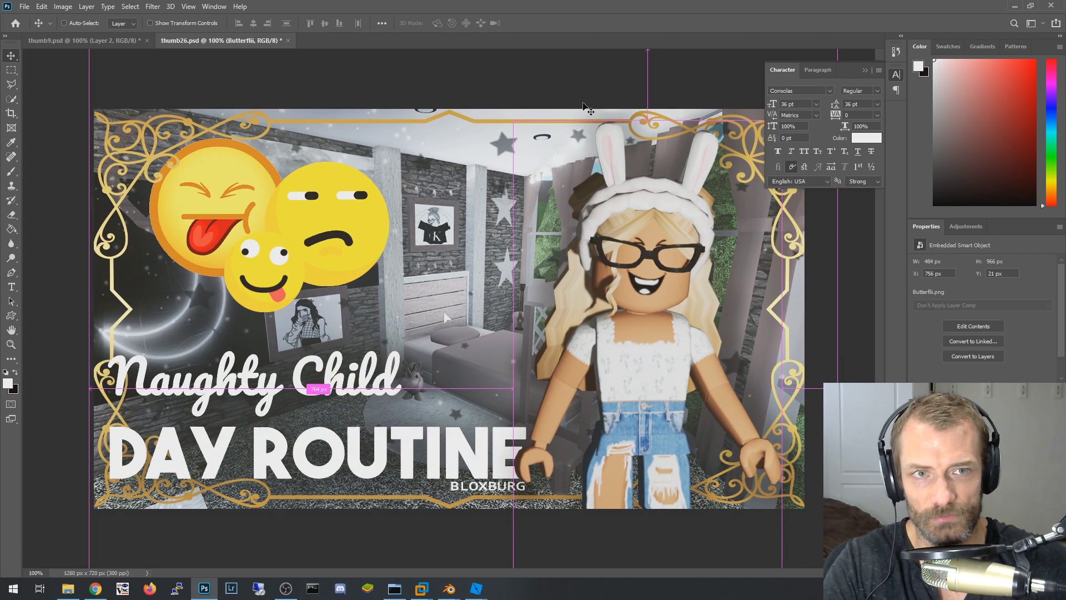
mouse_move(642, 344)
left_mouse_down("ctrl")
mouse_move(569, 337)
mouse_move(638, 349)
mouse_move(629, 343)
left_mouse_up("ctrl")
- Compare against the thumb9.psd thumbnail, then return to thumb26.psd leaving the avatar in place
key("ctrl+Tab")
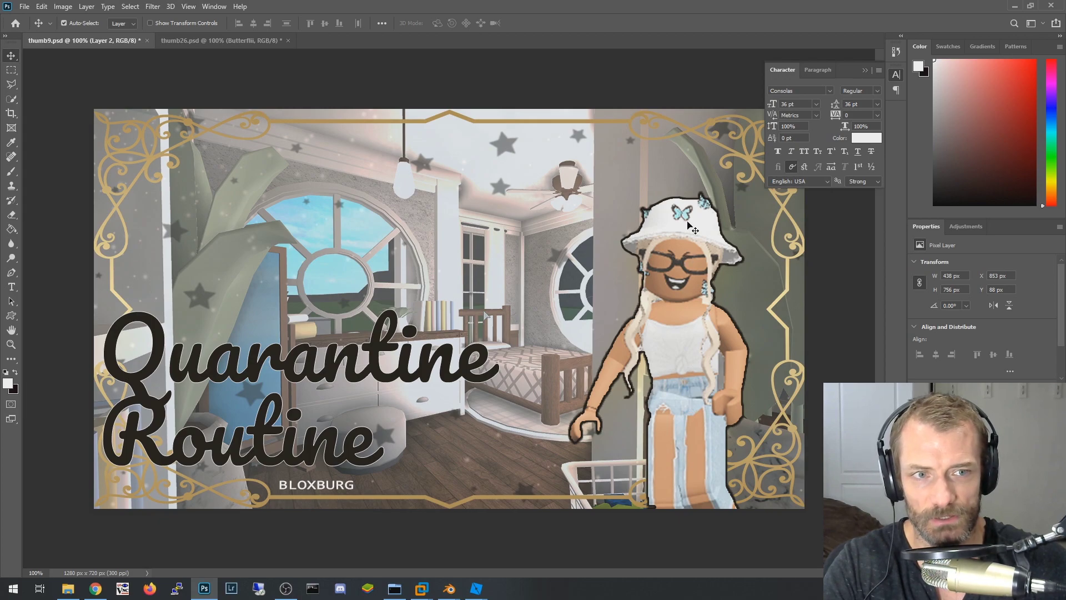
key("ctrl+Tab")
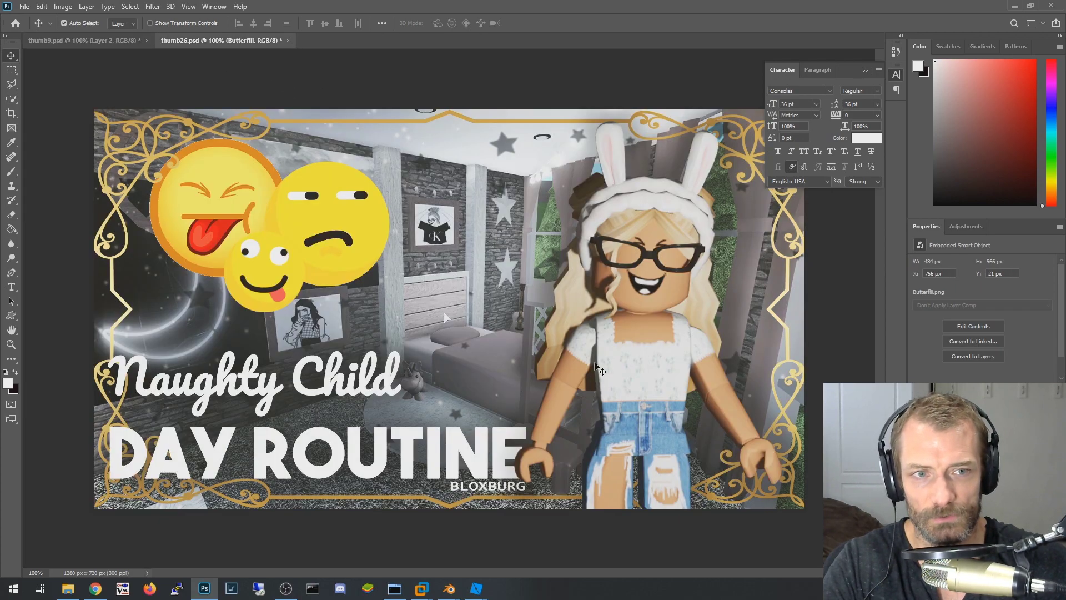
left_click_drag(642, 294, 645, 316)
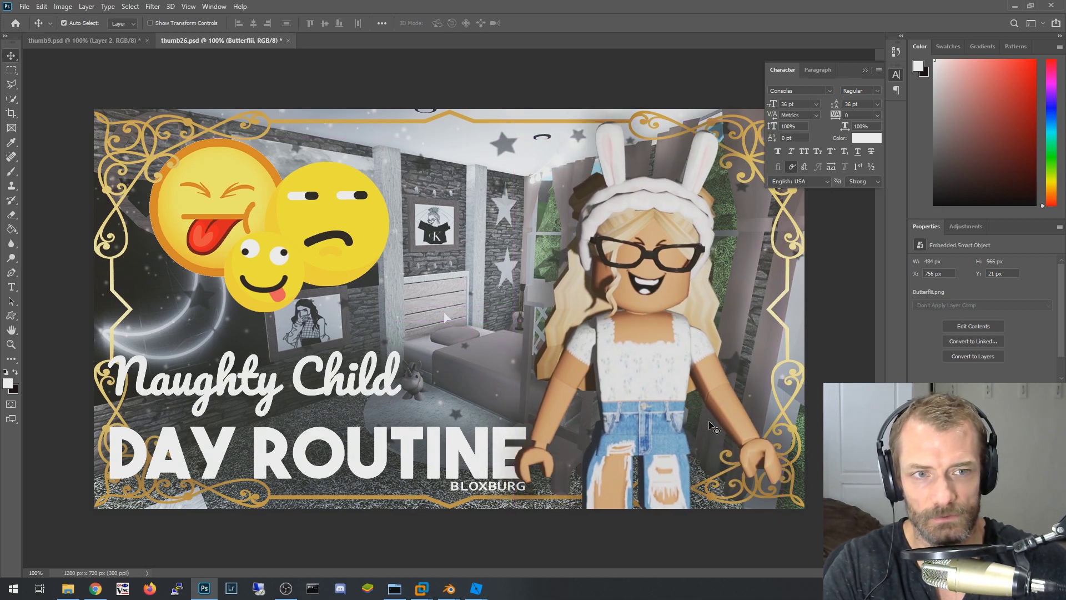